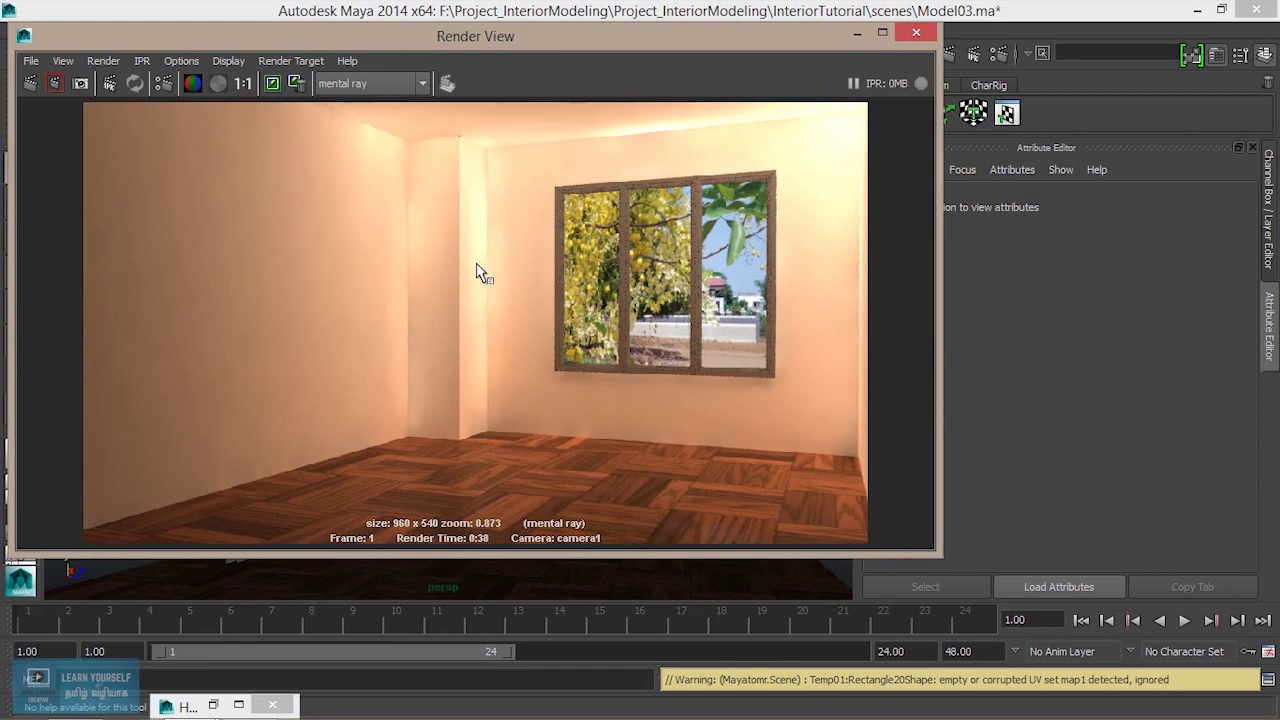
Minimize the mental ray Render View to return to the Model03 room's perspective viewport.
{"action": "left_click", "coordinate": [862, 35]}
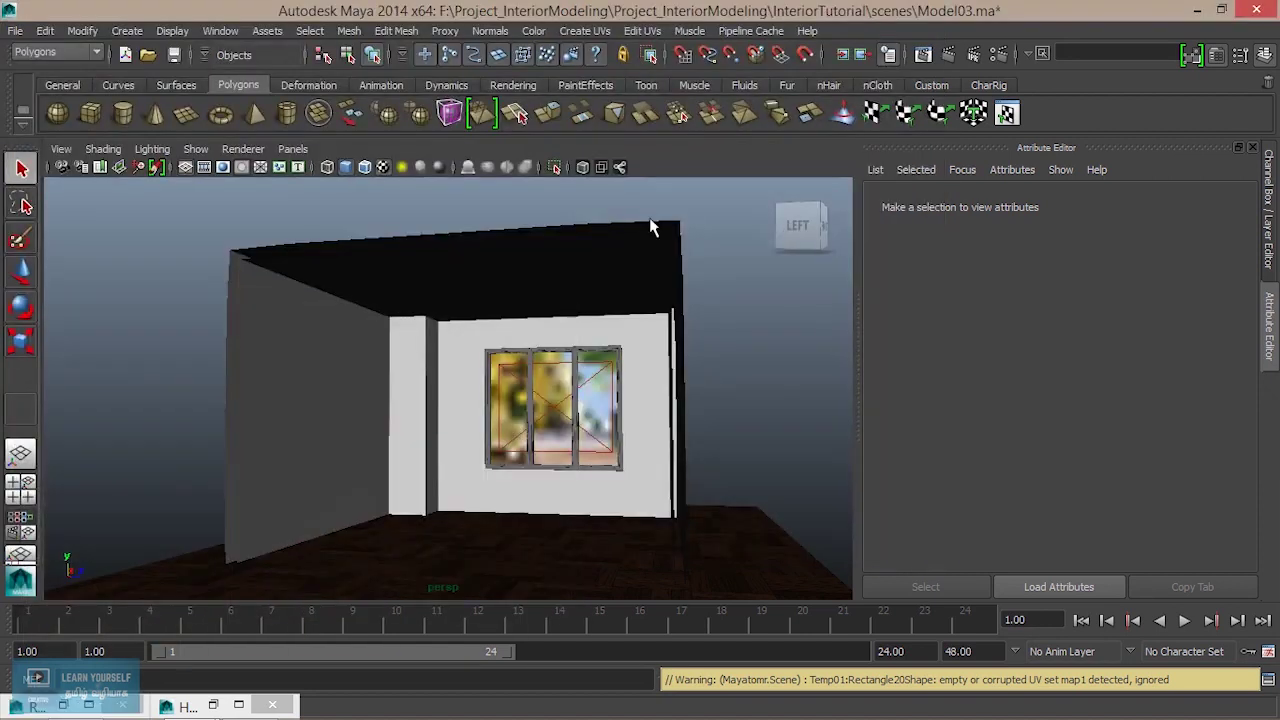
Select the parquet floor, frame it, and bring up its blinn1 material in the Attribute Editor.
{"action": "mouse_move", "coordinate": [540, 531]}
{"action": "left_mouse_down", "text": "alt"}
{"action": "mouse_move", "coordinate": [568, 497]}
{"action": "mouse_move", "coordinate": [451, 397]}
{"action": "mouse_move", "coordinate": [560, 451]}
{"action": "mouse_move", "coordinate": [536, 434]}
{"action": "mouse_move", "coordinate": [646, 449]}
{"action": "mouse_move", "coordinate": [502, 448]}
{"action": "mouse_move", "coordinate": [614, 488]}
{"action": "left_mouse_up", "text": "alt"}
{"action": "left_click", "coordinate": [568, 497]}
{"action": "key", "text": "f"}
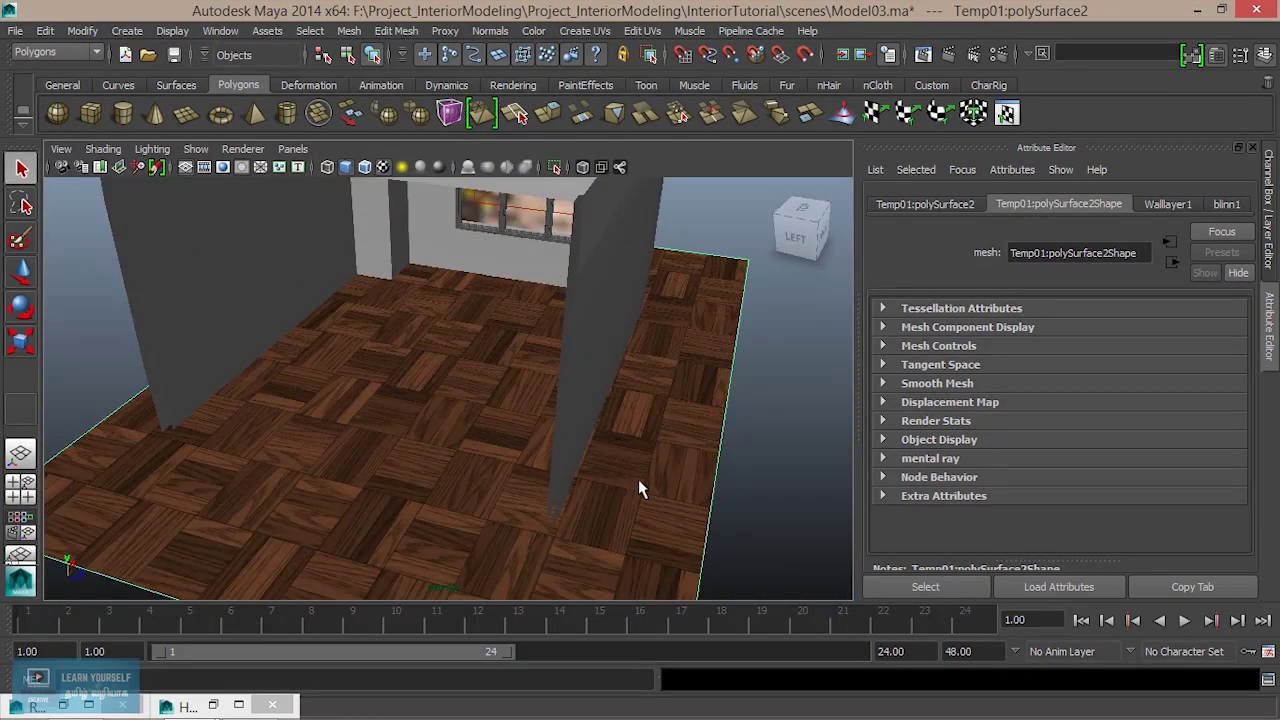
{"action": "left_click", "coordinate": [1170, 205]}
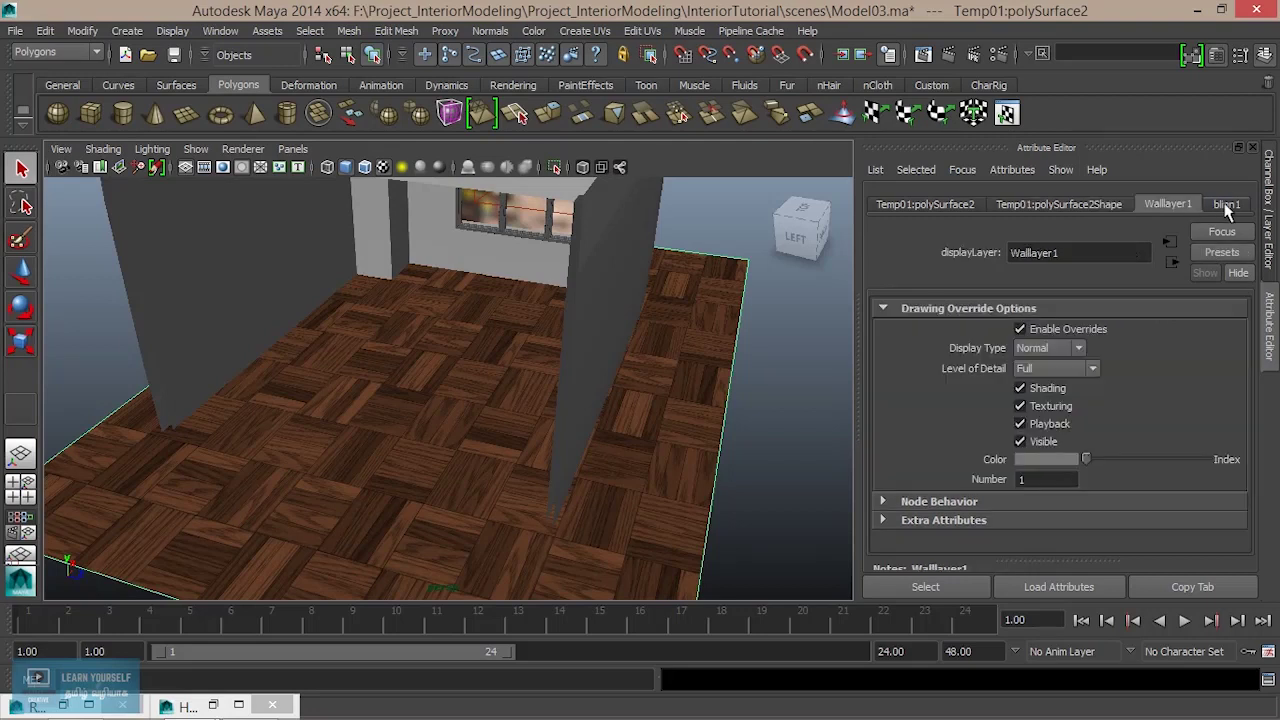
{"action": "left_click", "coordinate": [1227, 204]}
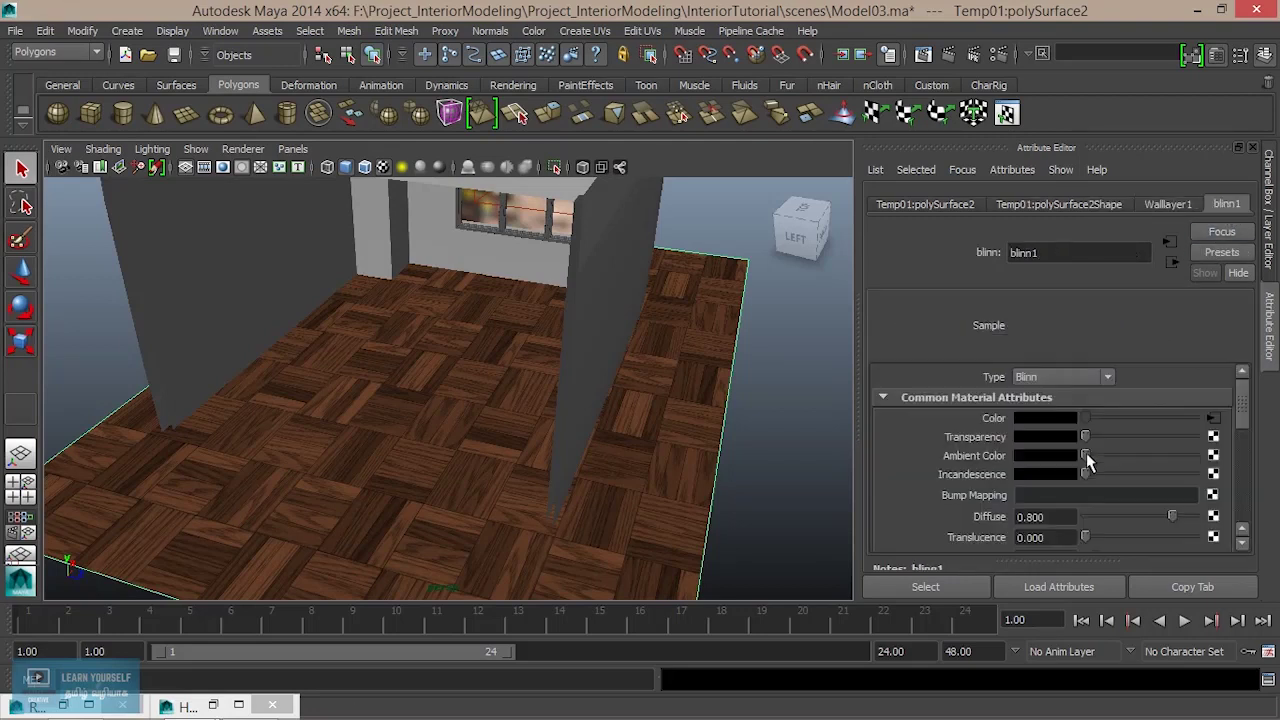
Raise blinn1 Specular Roll Off to 0.726, brighten its Specular Color, and render the camera view.
{"action": "scroll", "coordinate": [1086, 454], "scroll_direction": "down", "scroll_amount": 3}
{"action": "scroll", "coordinate": [1086, 454], "scroll_direction": "up", "scroll_amount": 2}
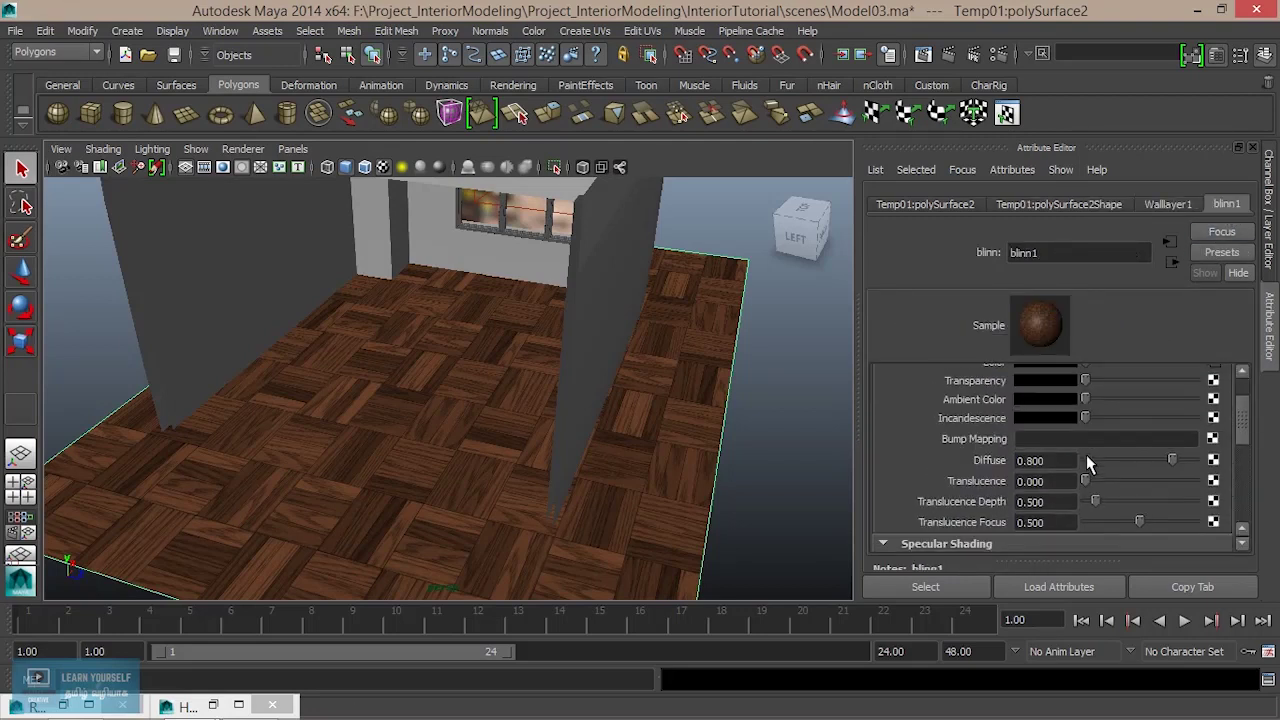
{"action": "scroll", "coordinate": [1076, 480], "scroll_direction": "down", "scroll_amount": 3}
{"action": "scroll", "coordinate": [1076, 486], "scroll_direction": "down", "scroll_amount": 2}
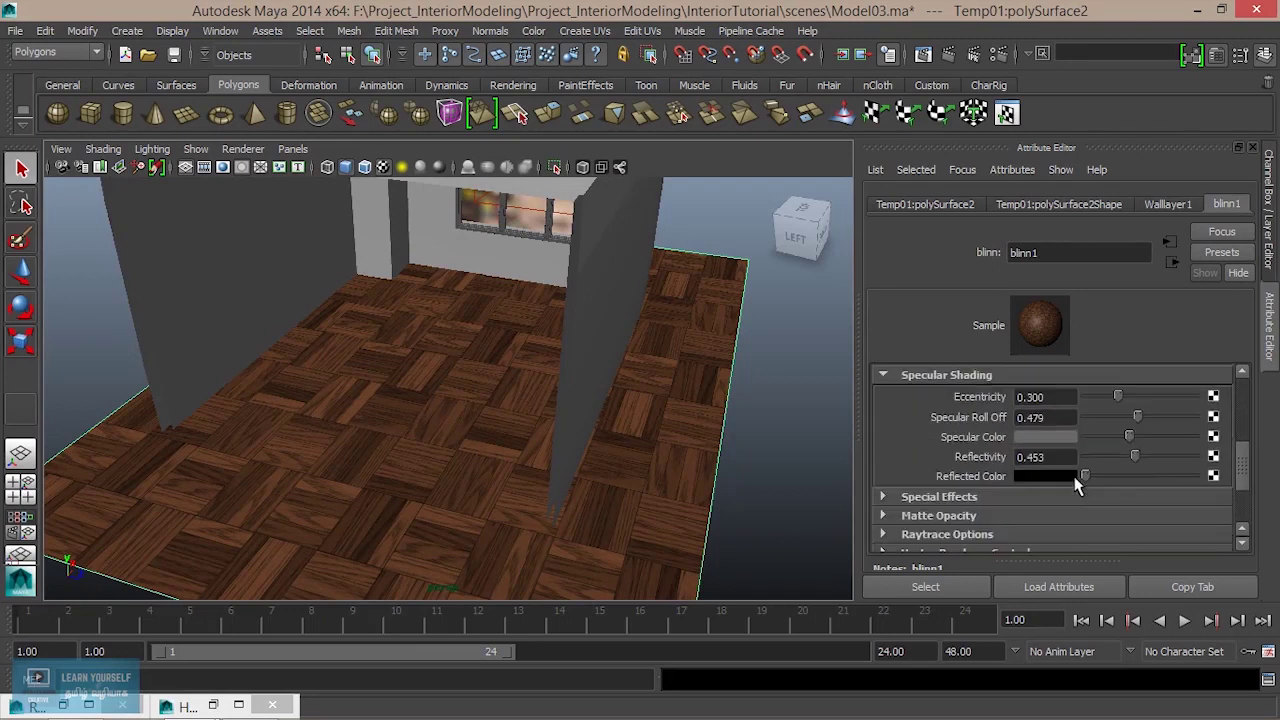
{"action": "scroll", "coordinate": [1076, 484], "scroll_direction": "up", "scroll_amount": 1}
{"action": "left_click_drag", "start_coordinate": [1138, 414], "coordinate": [1151, 413]}
{"action": "left_click_drag", "start_coordinate": [1151, 416], "coordinate": [1165, 418]}
{"action": "left_click_drag", "start_coordinate": [1128, 437], "coordinate": [1137, 438]}
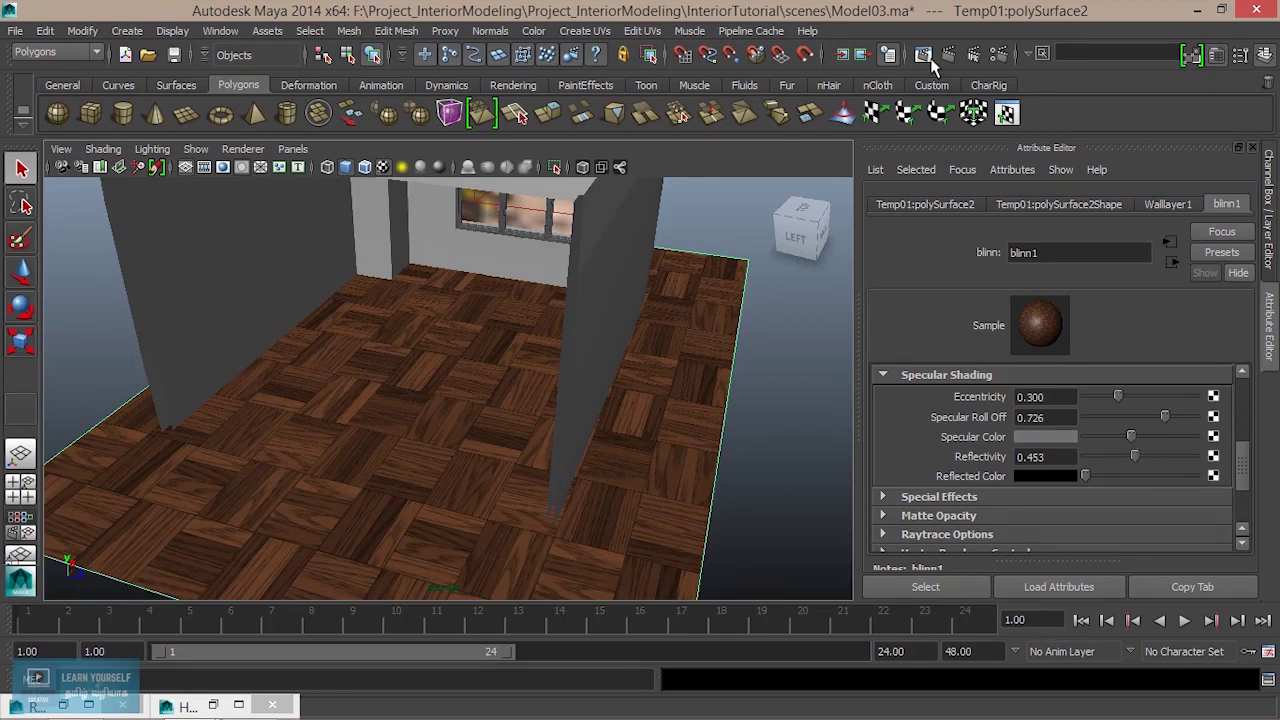
{"action": "left_click", "coordinate": [922, 54]}
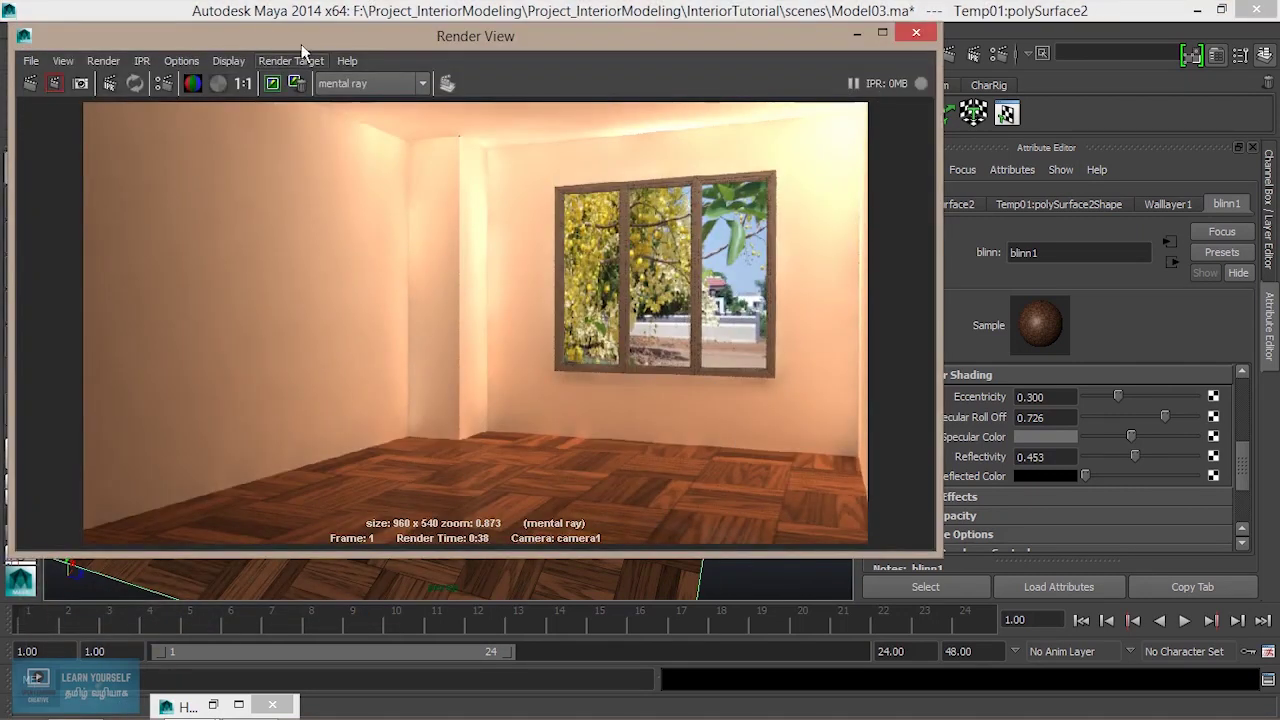
Keep the current render and re-render only a region drawn over the floor.
{"action": "left_click", "coordinate": [272, 83]}
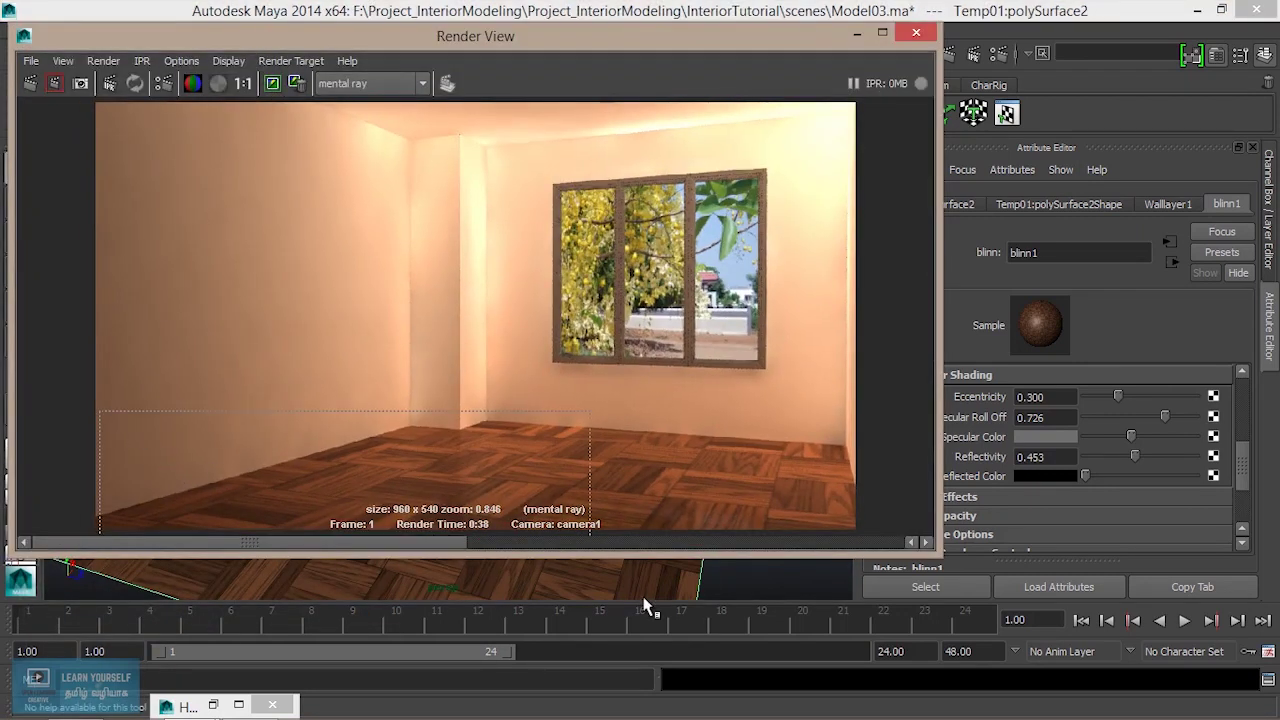
{"action": "left_click_drag", "start_coordinate": [101, 411], "coordinate": [870, 614]}
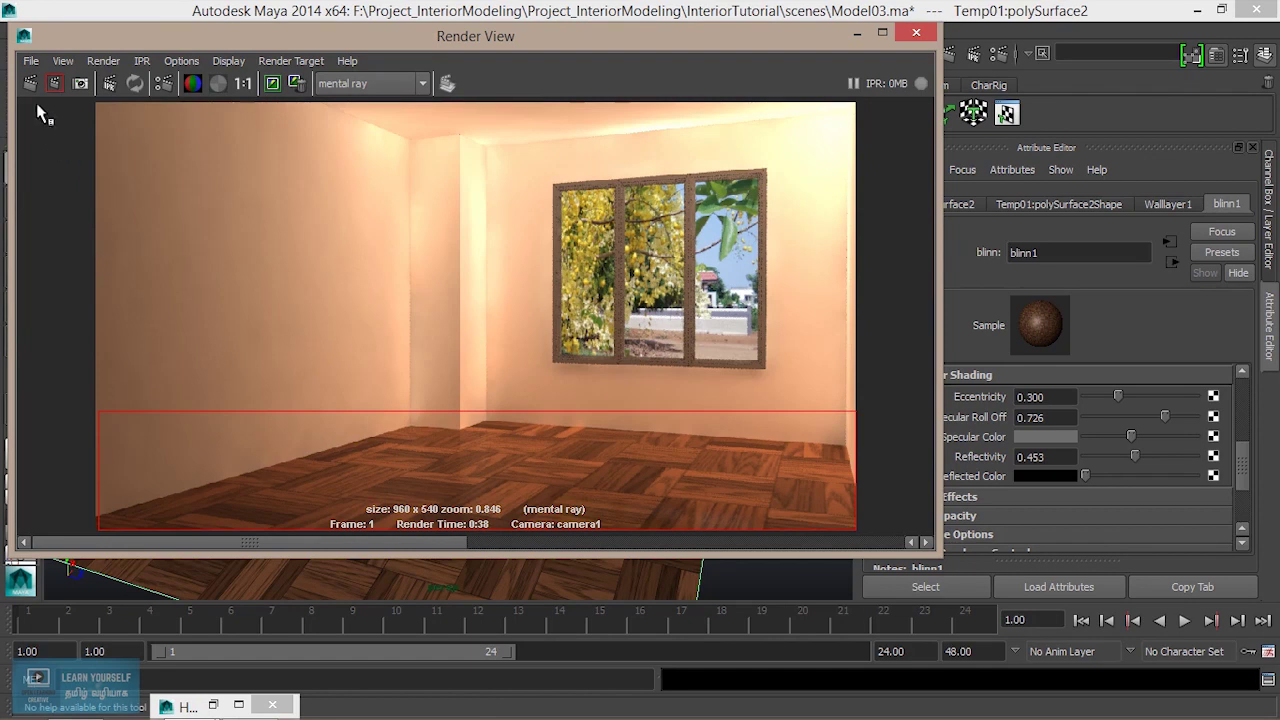
{"action": "left_click", "coordinate": [54, 83]}
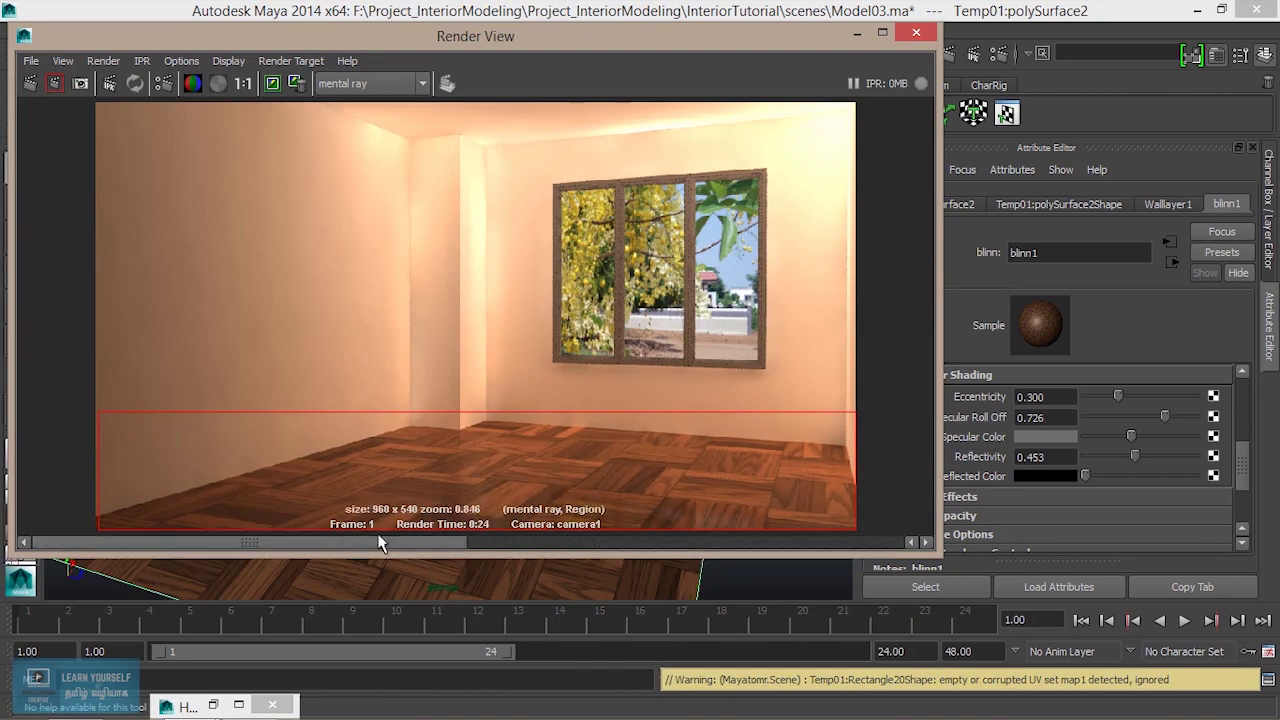
Slightly darken floor specular colour, set Roll Off 0.735 and Reflectivity 0.521, then minimize Render View.
{"action": "left_click_drag", "start_coordinate": [1130, 437], "coordinate": [1116, 438]}
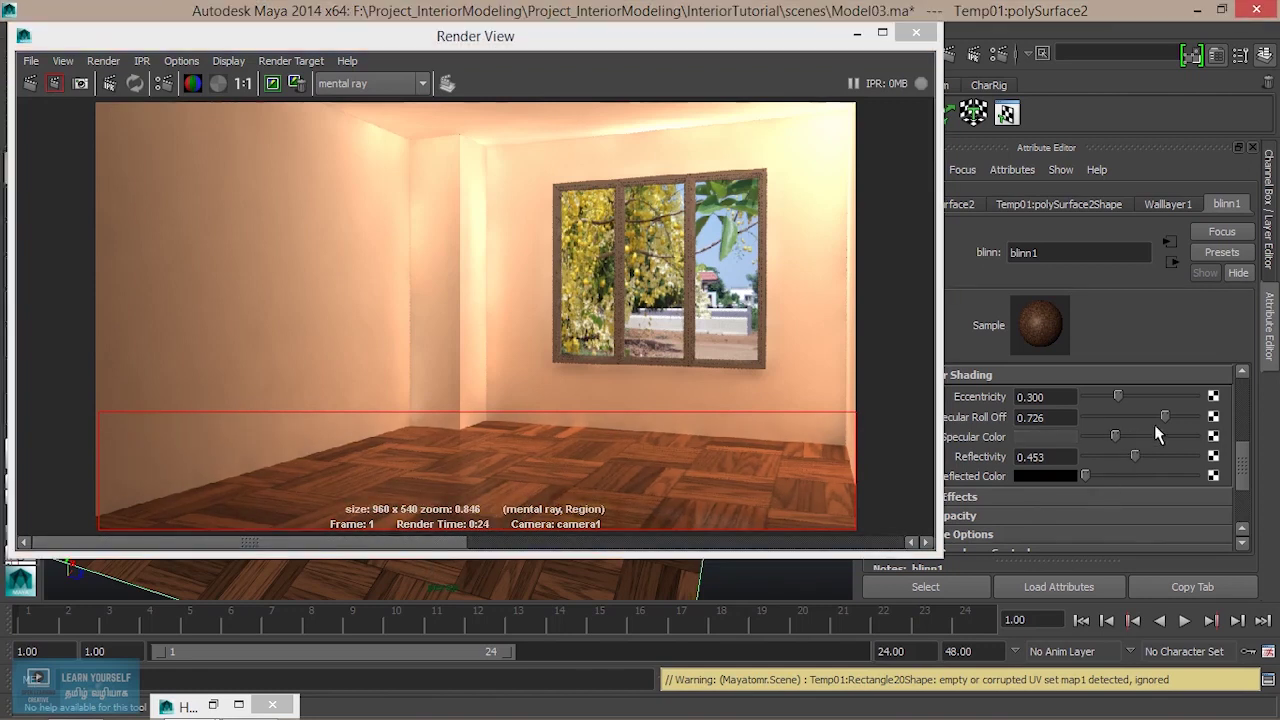
{"action": "left_click_drag", "start_coordinate": [1159, 417], "coordinate": [1165, 417]}
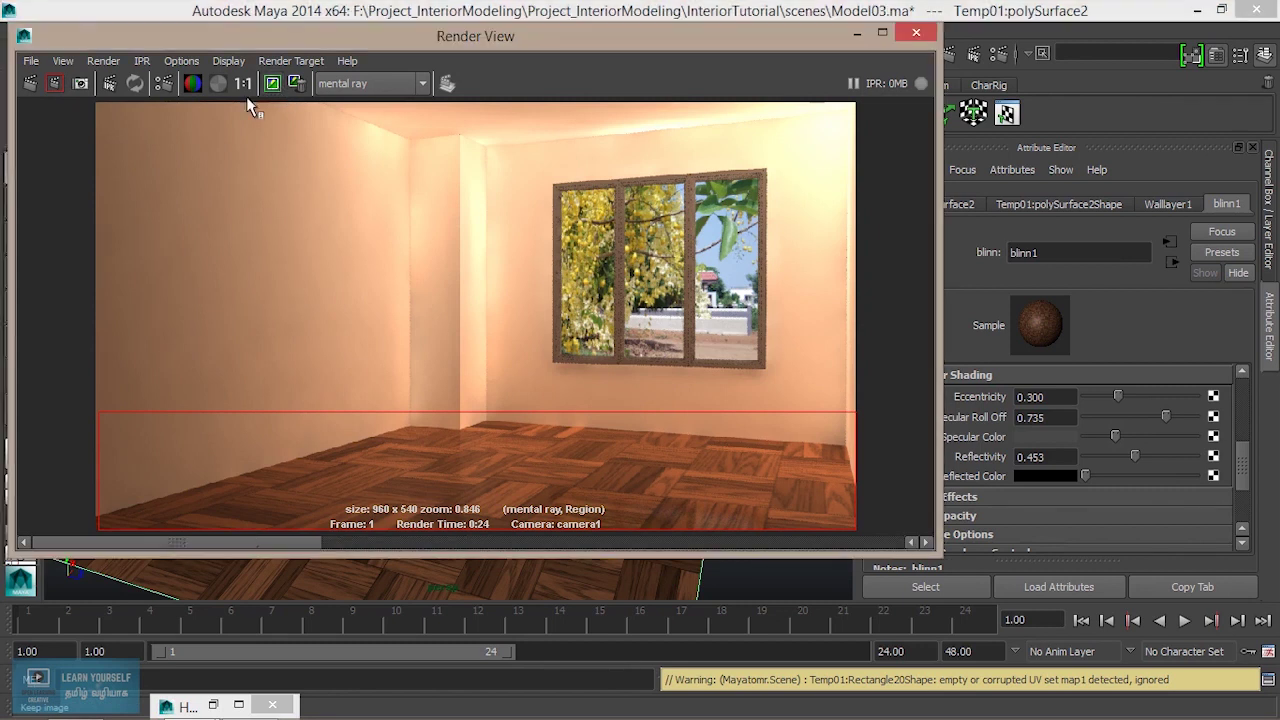
{"action": "left_click", "coordinate": [55, 83]}
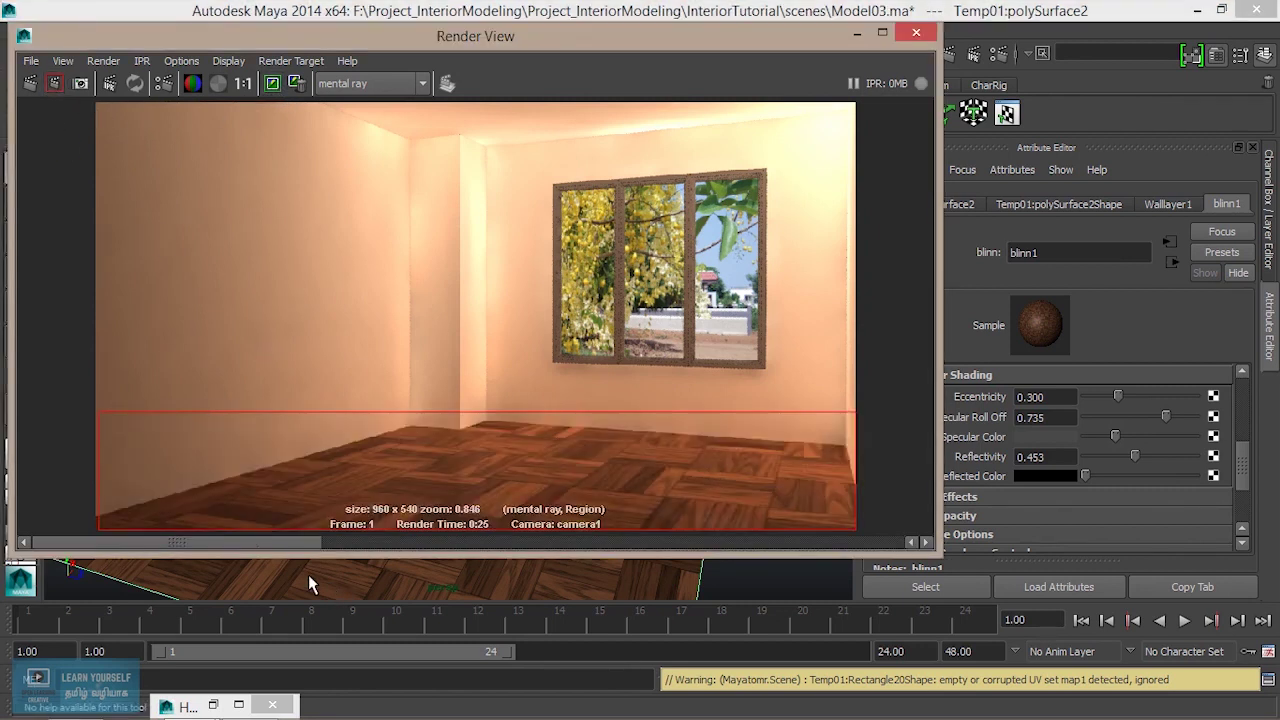
{"action": "mouse_move", "coordinate": [280, 546]}
{"action": "left_mouse_down"}
{"action": "mouse_move", "coordinate": [504, 553]}
{"action": "mouse_move", "coordinate": [337, 551]}
{"action": "left_mouse_up"}
{"action": "left_click_drag", "start_coordinate": [1136, 460], "coordinate": [1142, 460]}
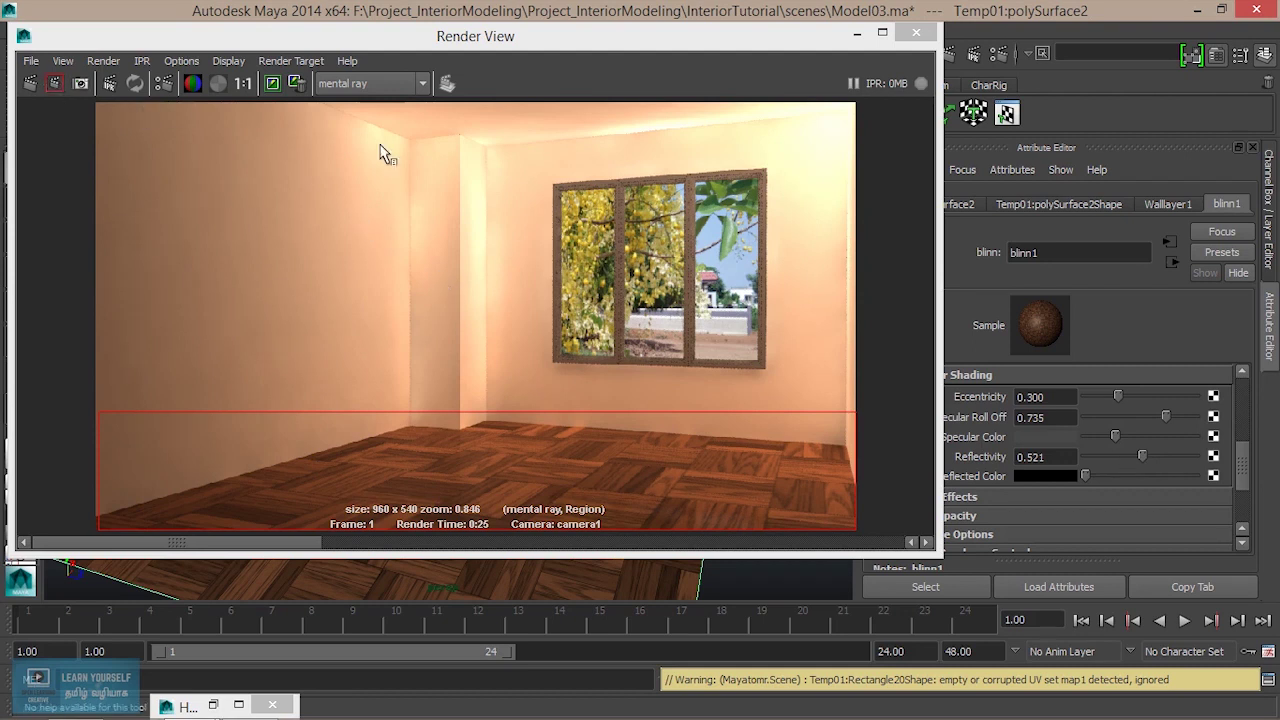
{"action": "left_click", "coordinate": [856, 33]}
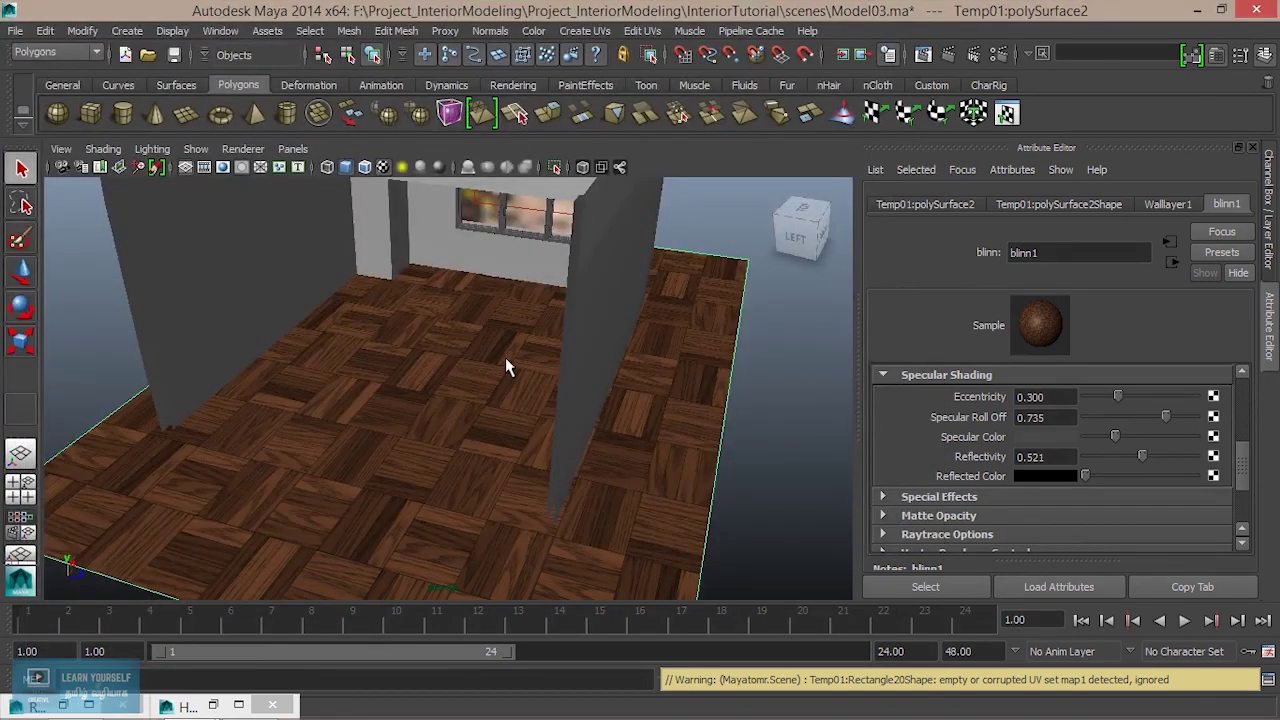
Select the wall mesh and isolate it in the perspective view.
{"action": "scroll", "coordinate": [488, 353], "scroll_direction": "down", "scroll_amount": 5}
{"action": "mouse_move", "coordinate": [363, 391]}
{"action": "left_mouse_down", "text": "alt"}
{"action": "mouse_move", "coordinate": [439, 332]}
{"action": "mouse_move", "coordinate": [538, 410]}
{"action": "mouse_move", "coordinate": [563, 381]}
{"action": "mouse_move", "coordinate": [614, 363]}
{"action": "mouse_move", "coordinate": [475, 352]}
{"action": "left_mouse_up", "text": "alt"}
{"action": "left_click", "coordinate": [571, 374]}
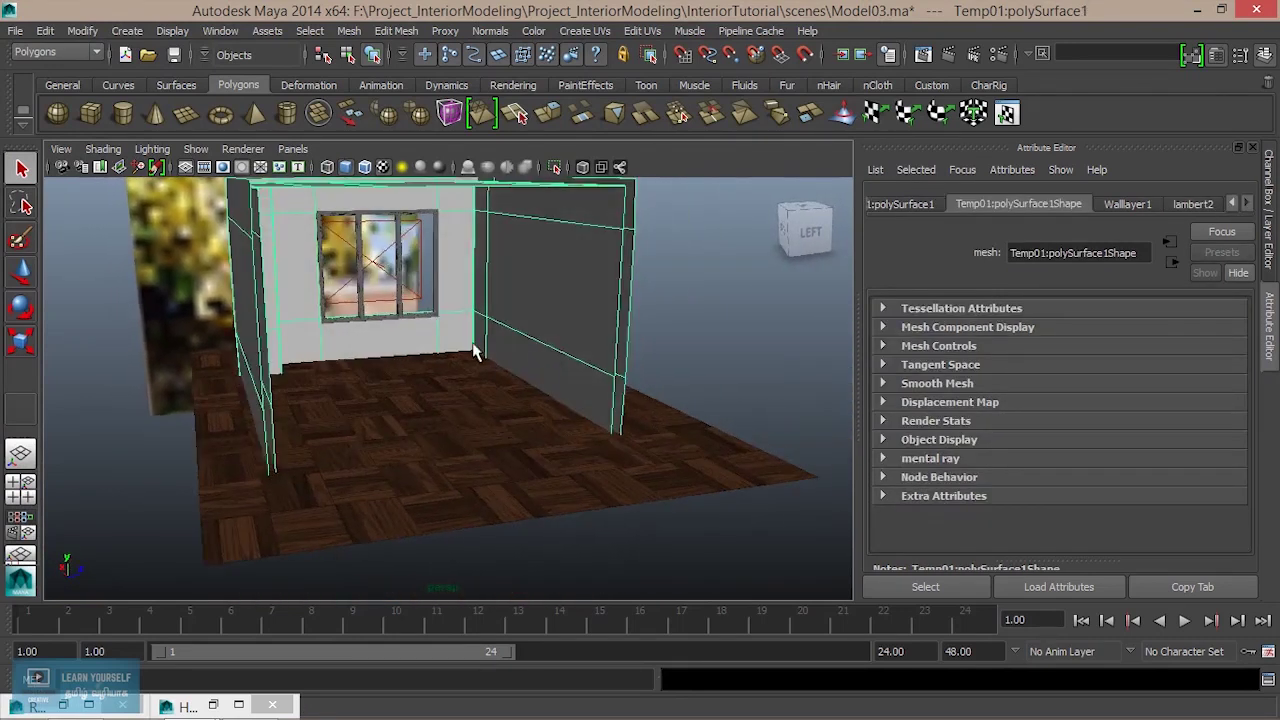
{"action": "scroll", "coordinate": [475, 352], "scroll_direction": "up", "scroll_amount": 3}
{"action": "left_click_drag", "start_coordinate": [517, 417], "coordinate": [528, 491], "text": "alt"}
{"action": "mouse_move", "coordinate": [209, 371]}
{"action": "left_mouse_down", "text": "alt"}
{"action": "mouse_move", "coordinate": [241, 341]}
{"action": "mouse_move", "coordinate": [226, 329]}
{"action": "mouse_move", "coordinate": [414, 403]}
{"action": "mouse_move", "coordinate": [583, 420]}
{"action": "left_mouse_up", "text": "alt"}
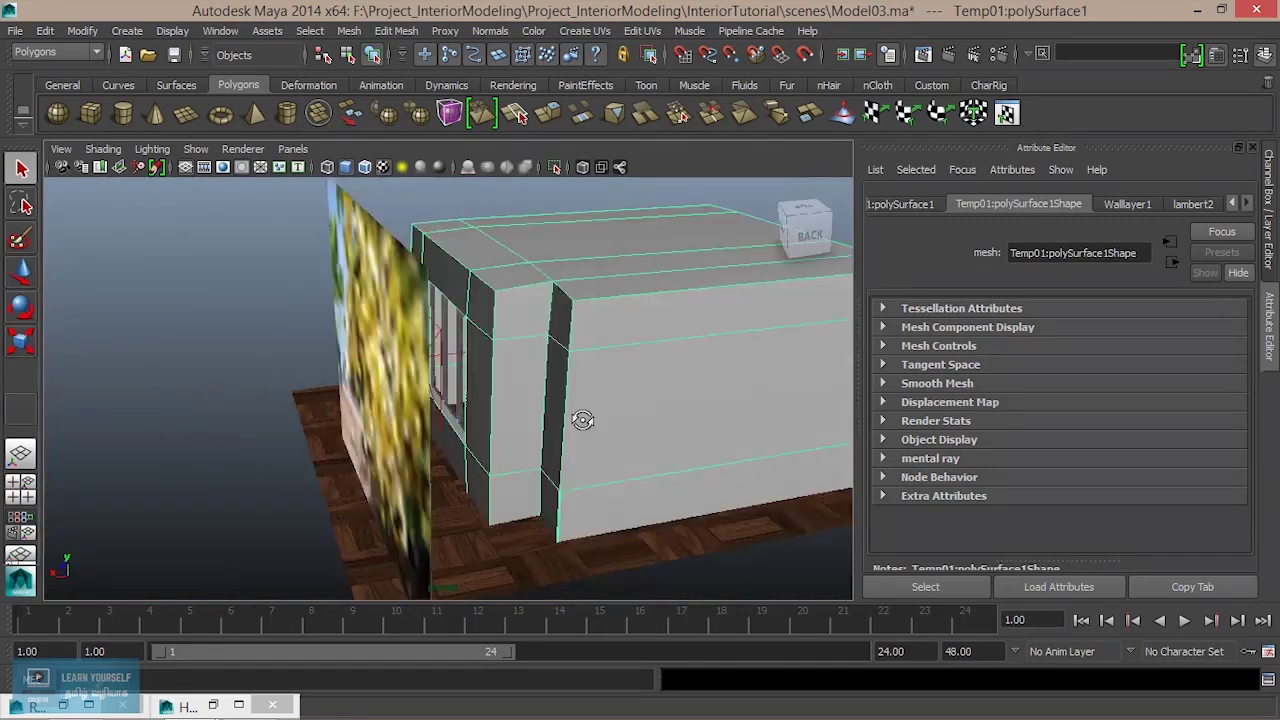
{"action": "scroll", "coordinate": [583, 420], "scroll_direction": "up", "scroll_amount": 2}
{"action": "left_click", "coordinate": [555, 167]}
Tumble to the window wall, switch to face mode, and select the face above the window.
{"action": "mouse_move", "coordinate": [560, 303]}
{"action": "left_mouse_down", "text": "alt"}
{"action": "mouse_move", "coordinate": [714, 441]}
{"action": "mouse_move", "coordinate": [371, 360]}
{"action": "mouse_move", "coordinate": [777, 334]}
{"action": "mouse_move", "coordinate": [598, 330]}
{"action": "left_mouse_up", "text": "alt"}
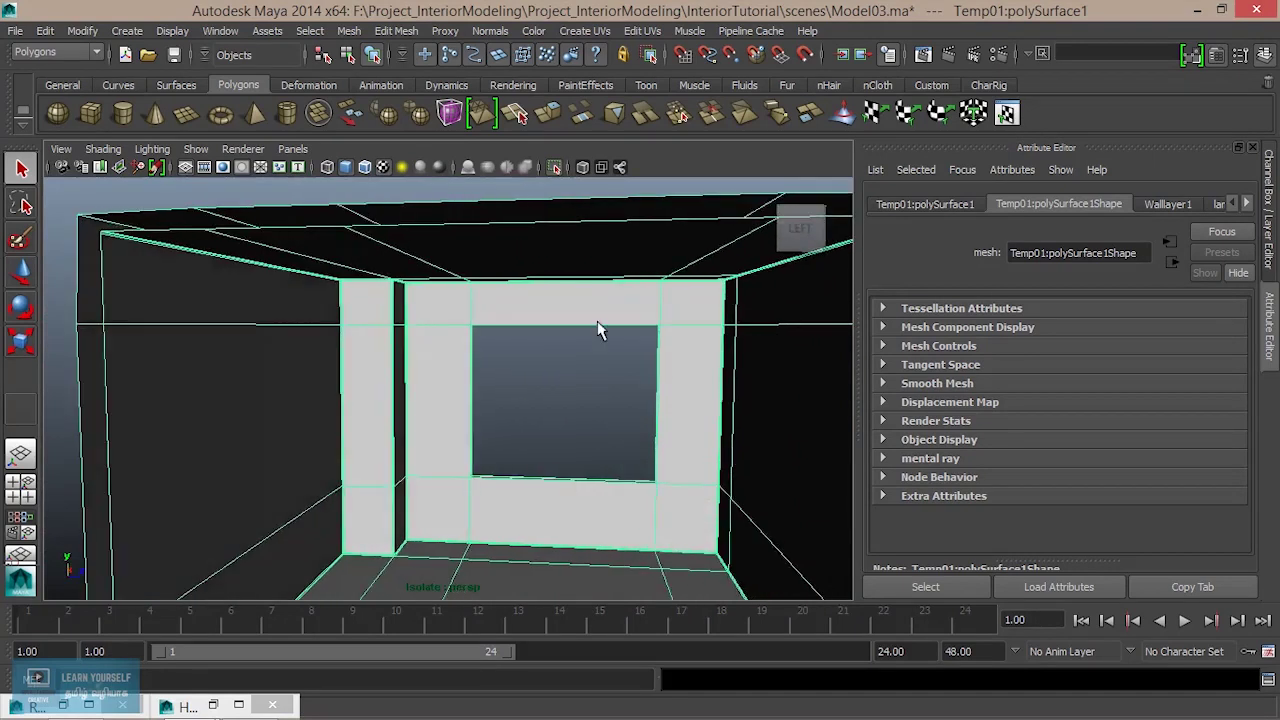
{"action": "mouse_move", "coordinate": [510, 243]}
{"action": "left_mouse_down", "text": "alt"}
{"action": "mouse_move", "coordinate": [363, 229]}
{"action": "mouse_move", "coordinate": [337, 277]}
{"action": "mouse_move", "coordinate": [263, 297]}
{"action": "left_mouse_up", "text": "alt"}
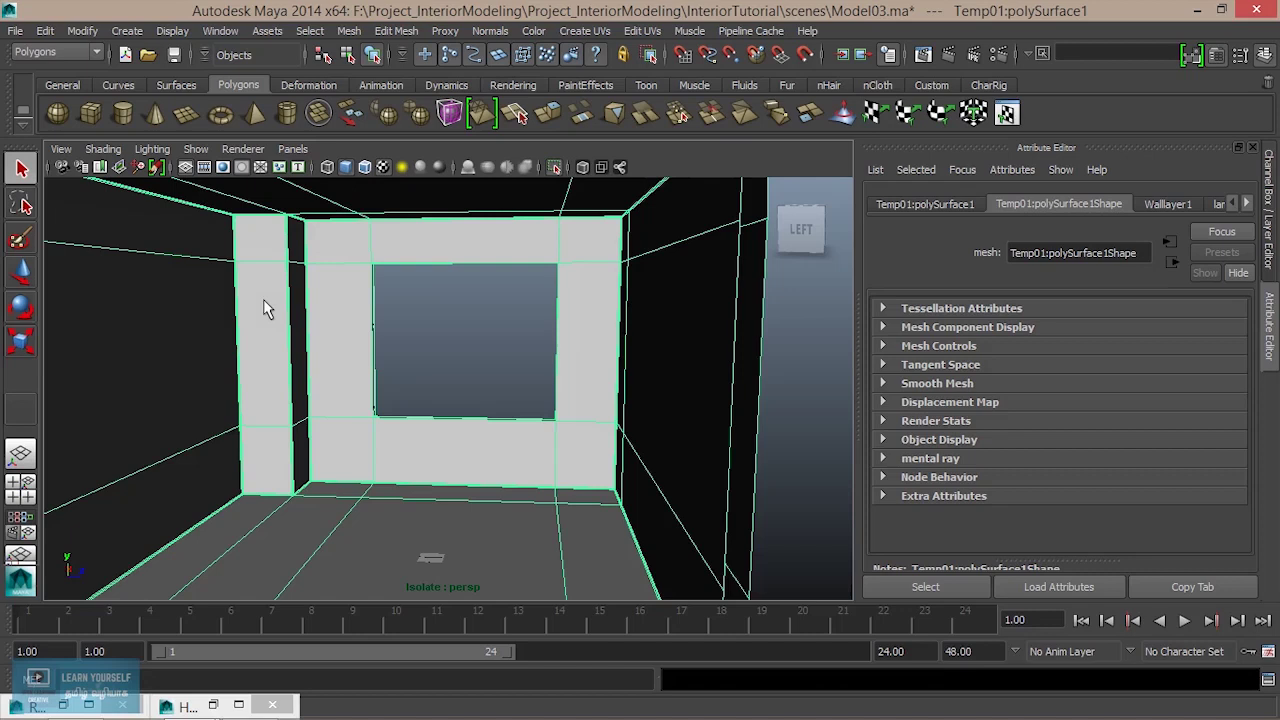
{"action": "scroll", "coordinate": [468, 490], "scroll_direction": "down", "scroll_amount": 2}
{"action": "scroll", "coordinate": [474, 490], "scroll_direction": "down", "scroll_amount": 3}
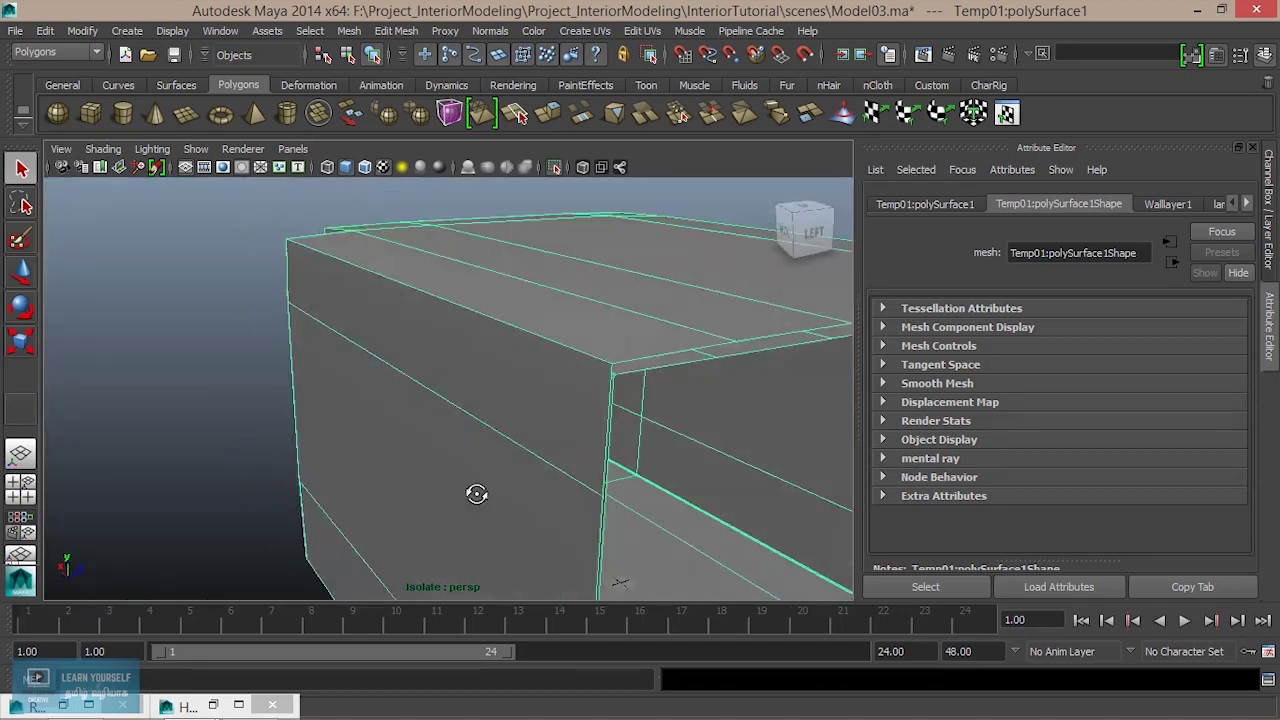
{"action": "scroll", "coordinate": [460, 460], "scroll_direction": "up", "scroll_amount": 4}
{"action": "middle_click_drag", "start_coordinate": [449, 434], "coordinate": [459, 487], "text": "alt"}
{"action": "scroll", "coordinate": [459, 487], "scroll_direction": "up", "scroll_amount": 2}
{"action": "mouse_move", "coordinate": [409, 491]}
{"action": "left_mouse_down", "text": "alt"}
{"action": "mouse_move", "coordinate": [543, 480]}
{"action": "mouse_move", "coordinate": [566, 460]}
{"action": "mouse_move", "coordinate": [503, 409]}
{"action": "left_mouse_up", "text": "alt"}
{"action": "scroll", "coordinate": [503, 409], "scroll_direction": "up", "scroll_amount": 2}
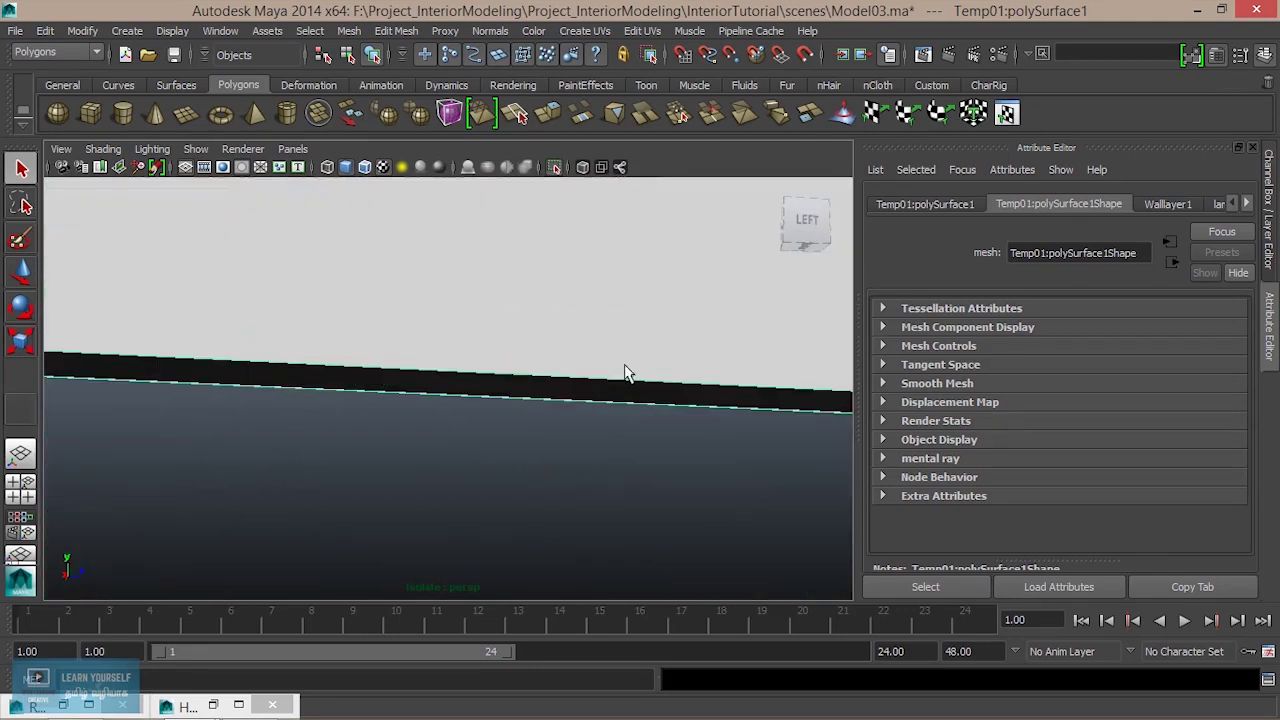
{"action": "left_click_drag", "start_coordinate": [626, 369], "coordinate": [449, 489], "text": "alt"}
{"action": "mouse_move", "coordinate": [428, 410]}
{"action": "left_mouse_down", "text": "alt"}
{"action": "mouse_move", "coordinate": [663, 449]}
{"action": "mouse_move", "coordinate": [649, 461]}
{"action": "mouse_move", "coordinate": [654, 451]}
{"action": "mouse_move", "coordinate": [680, 465]}
{"action": "mouse_move", "coordinate": [434, 434]}
{"action": "mouse_move", "coordinate": [395, 373]}
{"action": "left_mouse_up", "text": "alt"}
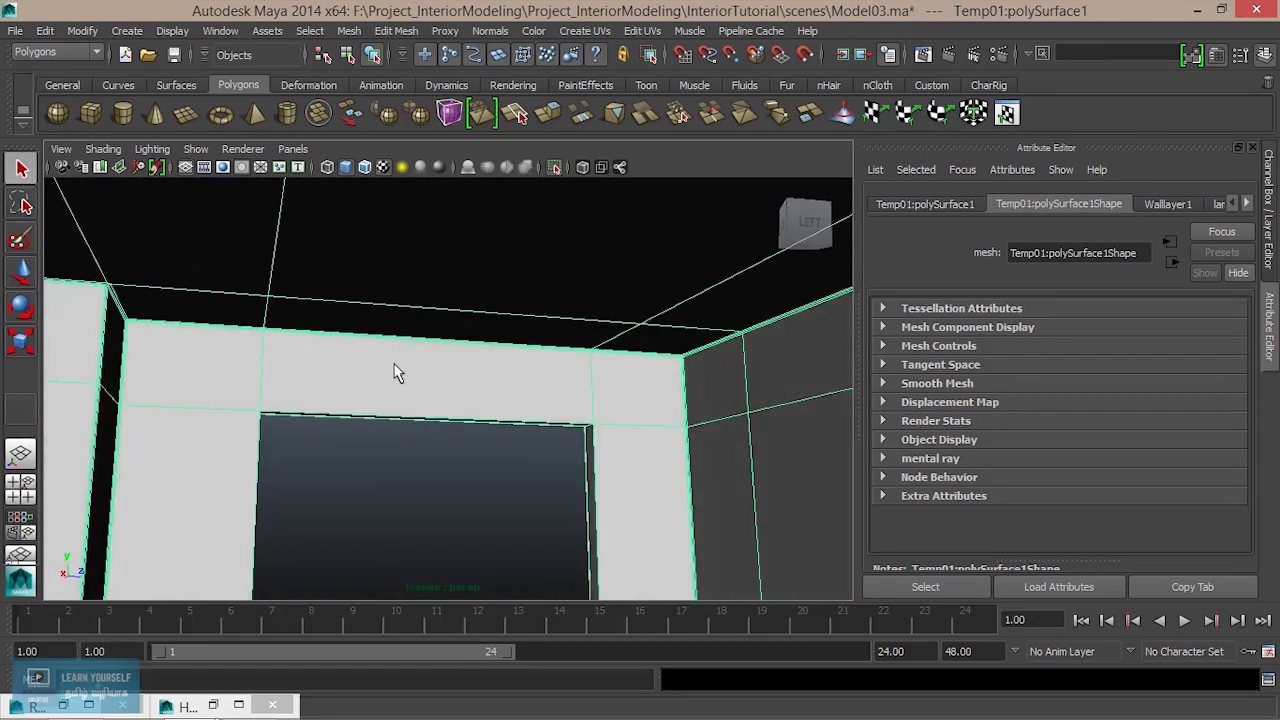
{"action": "right_click_drag", "start_coordinate": [395, 372], "coordinate": [393, 312]}
{"action": "left_click", "coordinate": [402, 378]}
{"action": "mouse_move", "coordinate": [402, 378]}
{"action": "left_mouse_down", "text": "alt"}
{"action": "mouse_move", "coordinate": [371, 443]}
{"action": "mouse_move", "coordinate": [289, 420]}
{"action": "mouse_move", "coordinate": [490, 497]}
{"action": "mouse_move", "coordinate": [443, 437]}
{"action": "mouse_move", "coordinate": [609, 423]}
{"action": "mouse_move", "coordinate": [453, 394]}
{"action": "mouse_move", "coordinate": [466, 400]}
{"action": "left_mouse_up", "text": "alt"}
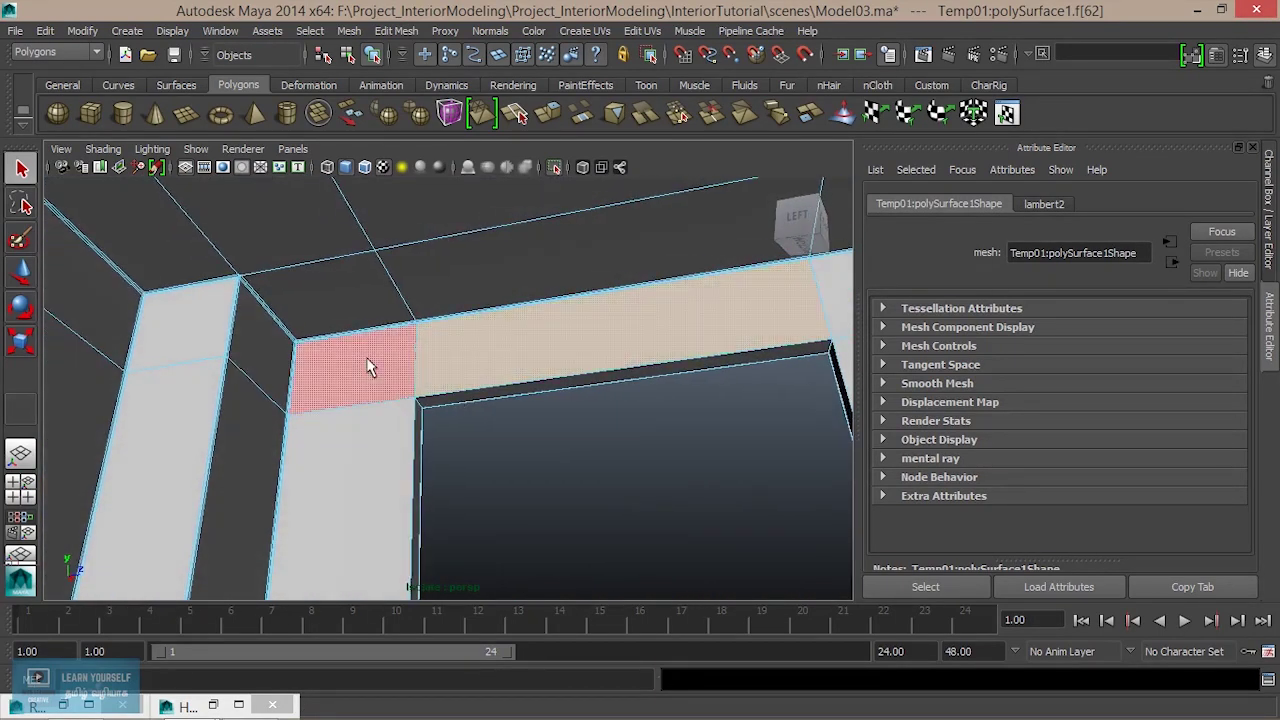
Try the Paint Selection Tool on faces at the wall corner, resizing its brush.
{"action": "mouse_move", "coordinate": [358, 360]}
{"action": "left_mouse_down", "text": "alt"}
{"action": "mouse_move", "coordinate": [320, 380]}
{"action": "mouse_move", "coordinate": [329, 394]}
{"action": "mouse_move", "coordinate": [543, 471]}
{"action": "mouse_move", "coordinate": [497, 474]}
{"action": "mouse_move", "coordinate": [477, 460]}
{"action": "left_mouse_up", "text": "alt"}
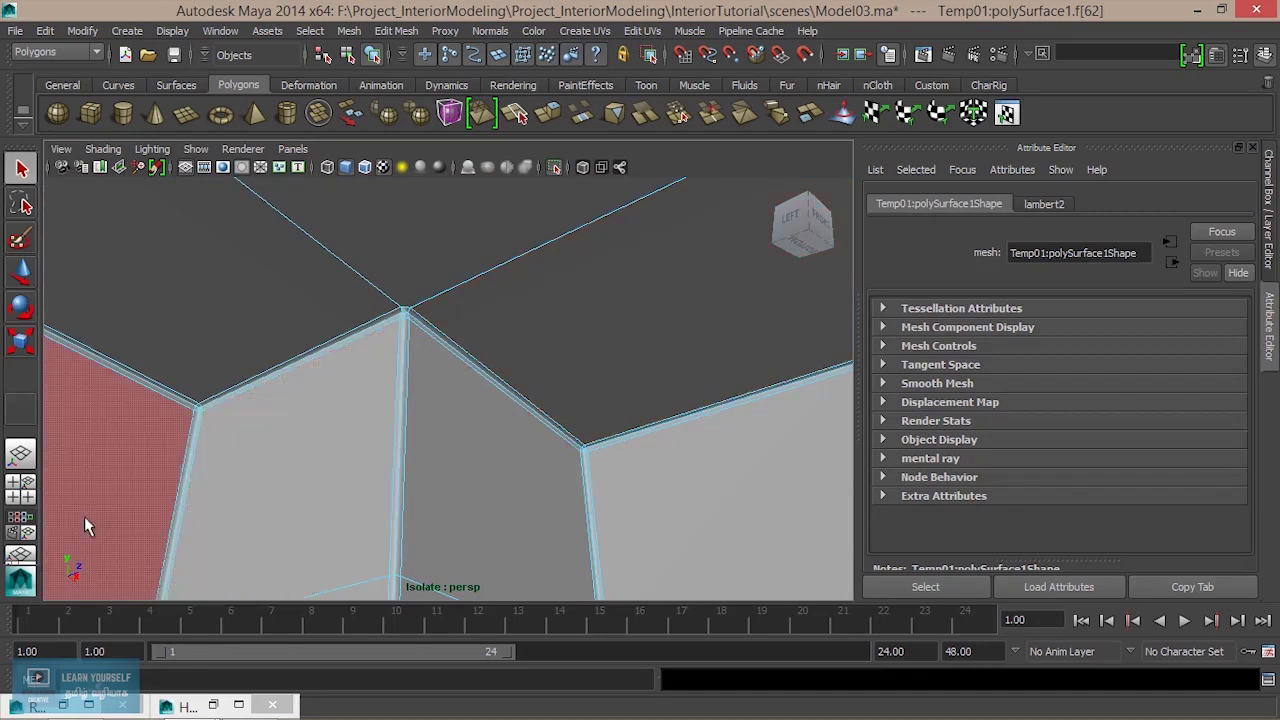
{"action": "left_click", "coordinate": [16, 245]}
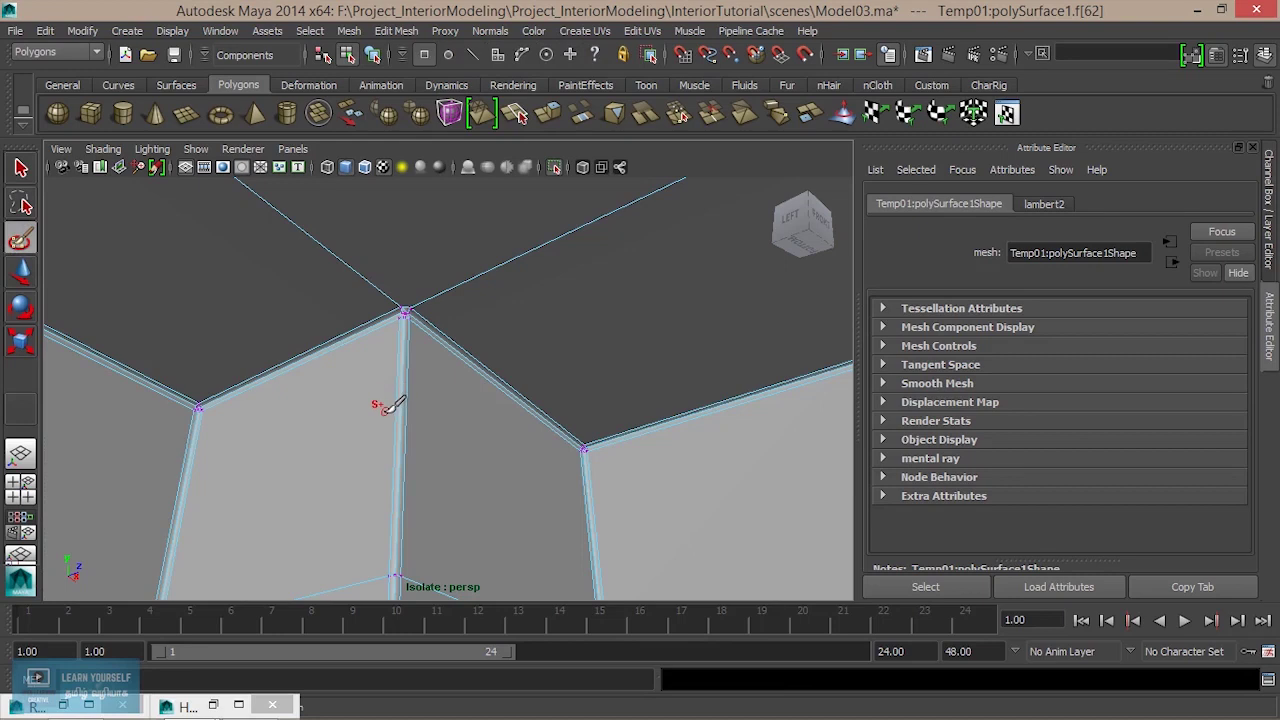
{"action": "mouse_move", "coordinate": [382, 400]}
{"action": "left_mouse_down"}
{"action": "mouse_move", "coordinate": [383, 418]}
{"action": "mouse_move", "coordinate": [407, 421]}
{"action": "left_mouse_up"}
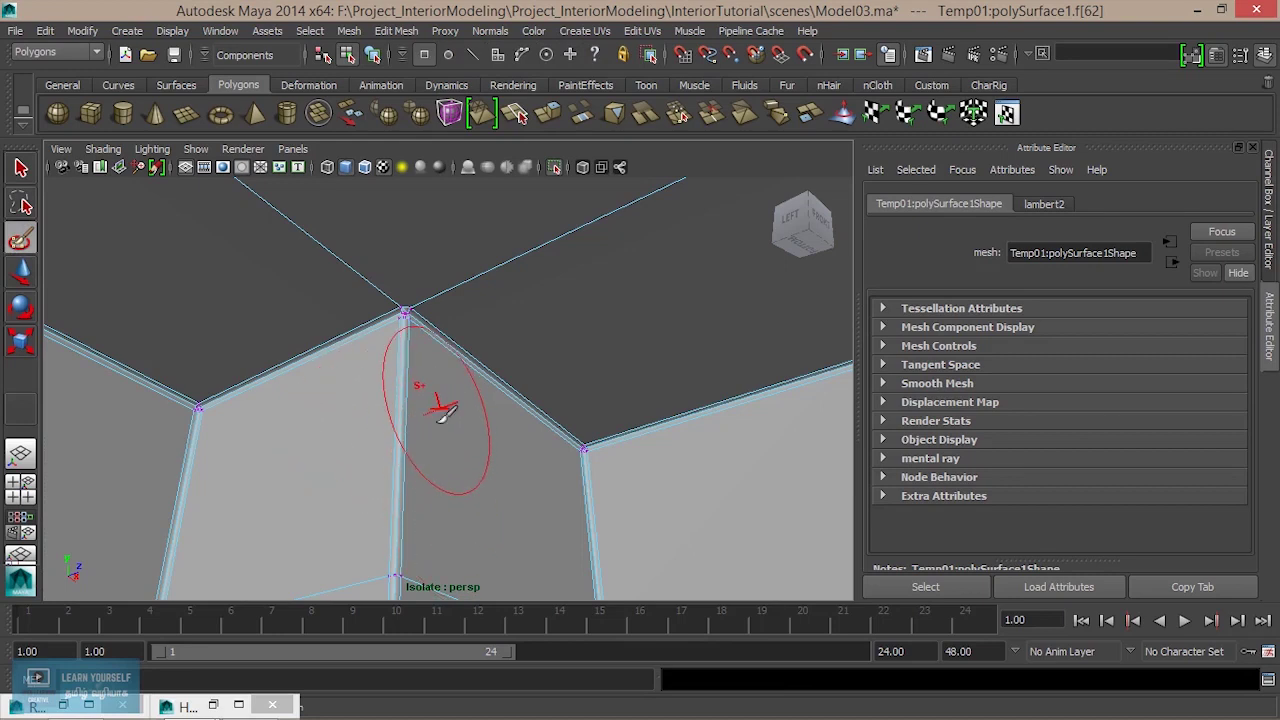
{"action": "scroll", "coordinate": [443, 420], "scroll_direction": "down", "scroll_amount": 2}
{"action": "scroll", "coordinate": [433, 467], "scroll_direction": "up", "scroll_amount": 1}
{"action": "right_click_drag", "start_coordinate": [463, 443], "coordinate": [470, 304]}
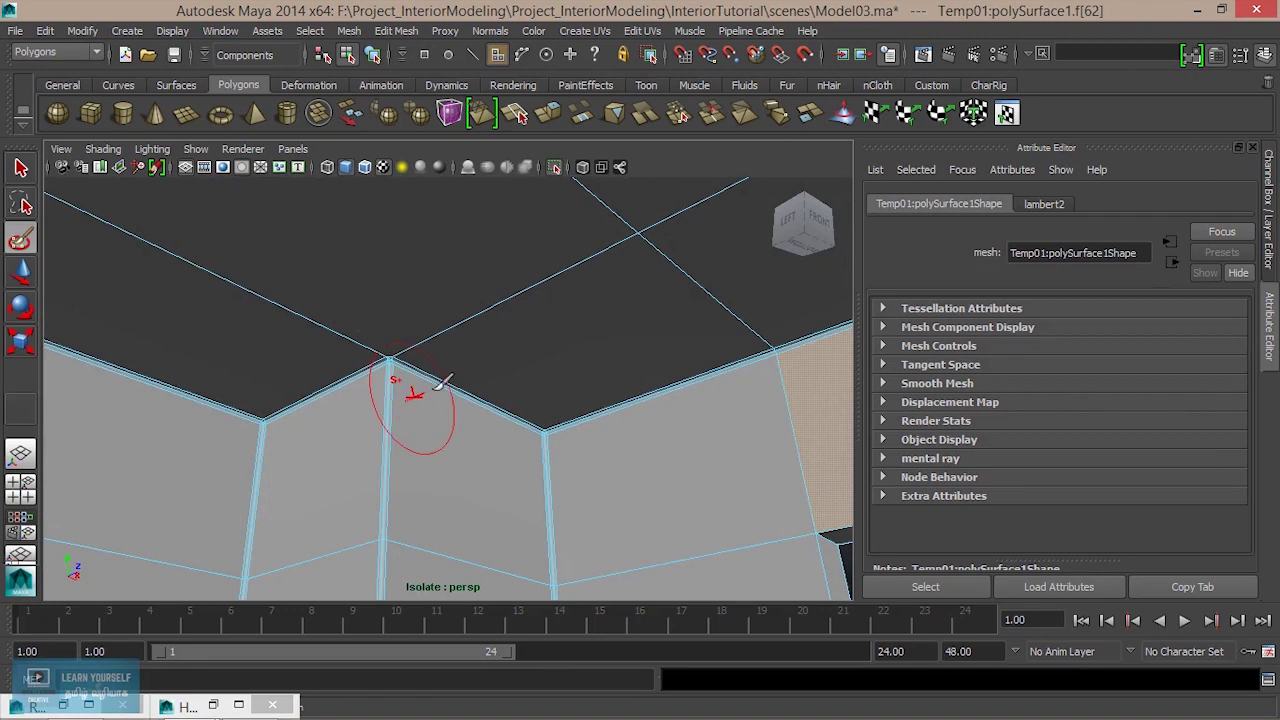
{"action": "mouse_move", "coordinate": [471, 428]}
{"action": "left_mouse_down", "text": "alt"}
{"action": "mouse_move", "coordinate": [489, 457]}
{"action": "mouse_move", "coordinate": [480, 514]}
{"action": "mouse_move", "coordinate": [469, 357]}
{"action": "left_mouse_up", "text": "alt"}
{"action": "middle_click_drag", "start_coordinate": [469, 357], "coordinate": [434, 371], "text": "alt"}
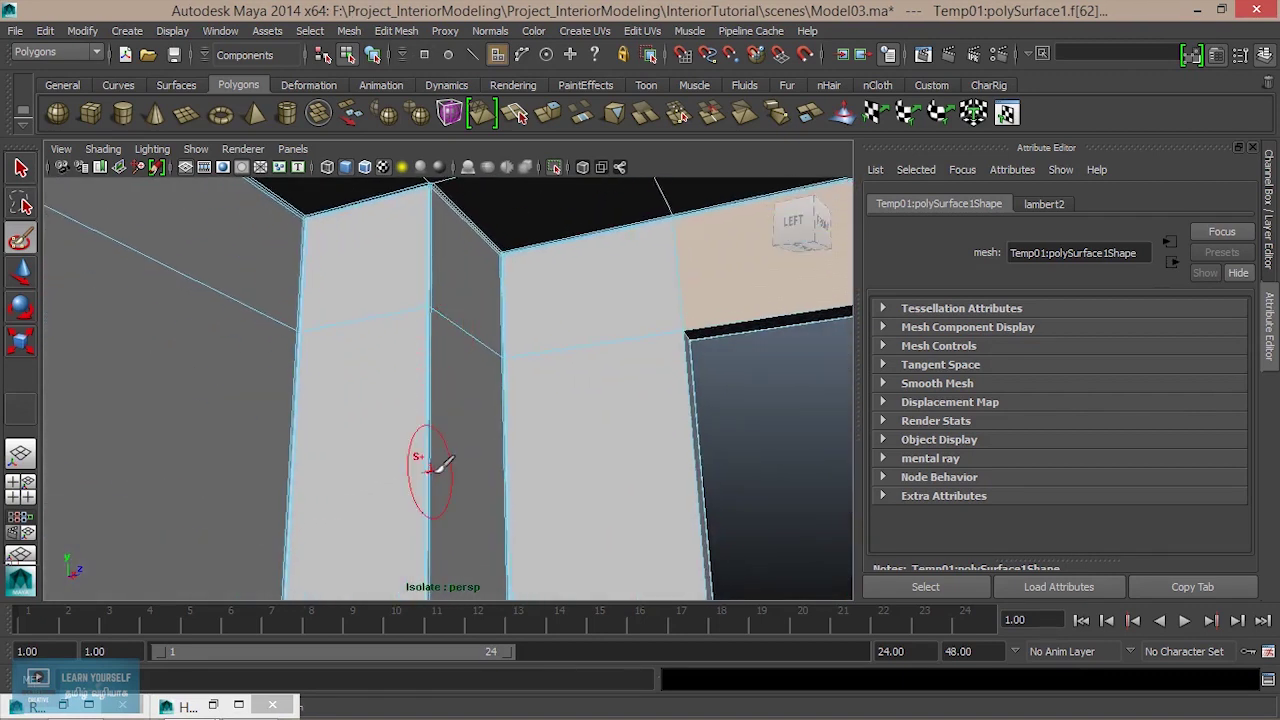
{"action": "scroll", "coordinate": [623, 451], "scroll_direction": "down", "scroll_amount": 3}
{"action": "scroll", "coordinate": [623, 451], "scroll_direction": "down", "scroll_amount": 3}
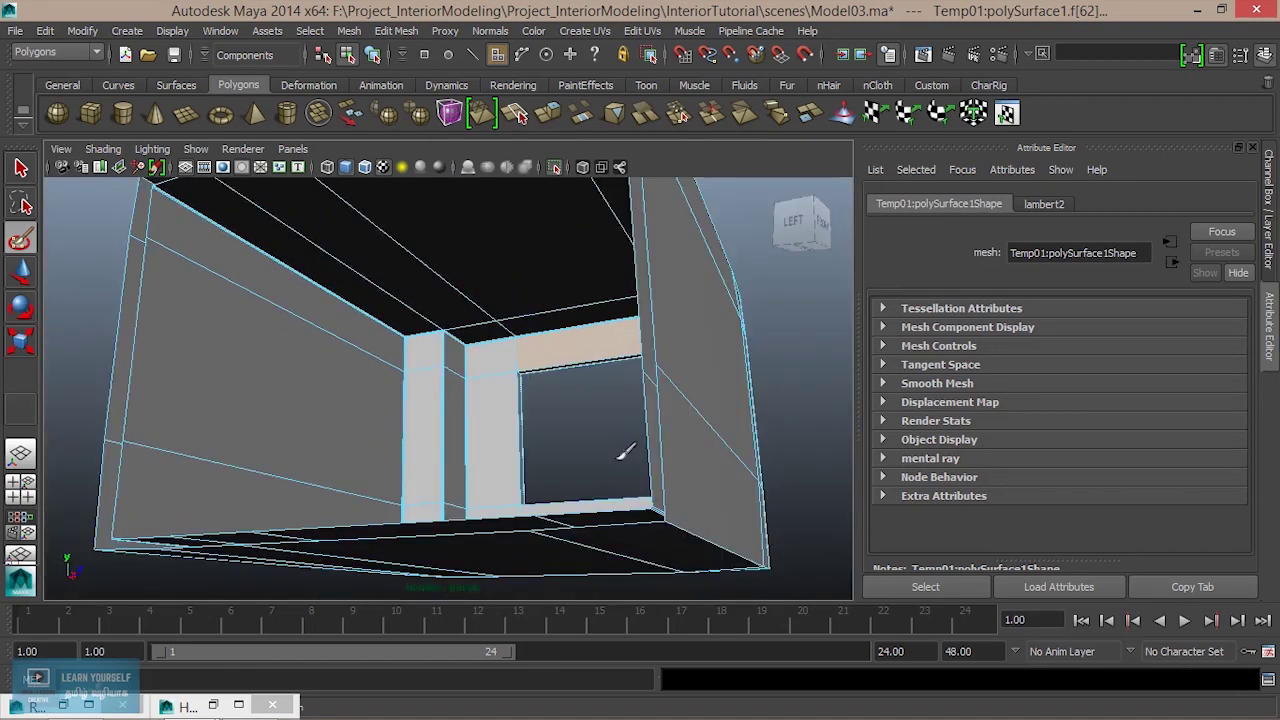
{"action": "mouse_move", "coordinate": [623, 451]}
{"action": "left_mouse_down", "text": "alt"}
{"action": "mouse_move", "coordinate": [551, 451]}
{"action": "mouse_move", "coordinate": [613, 460]}
{"action": "left_mouse_up", "text": "alt"}
Select the whole room mesh, reactivate the Paint Selection Tool, and open its Tool Settings.
{"action": "key", "text": "q"}
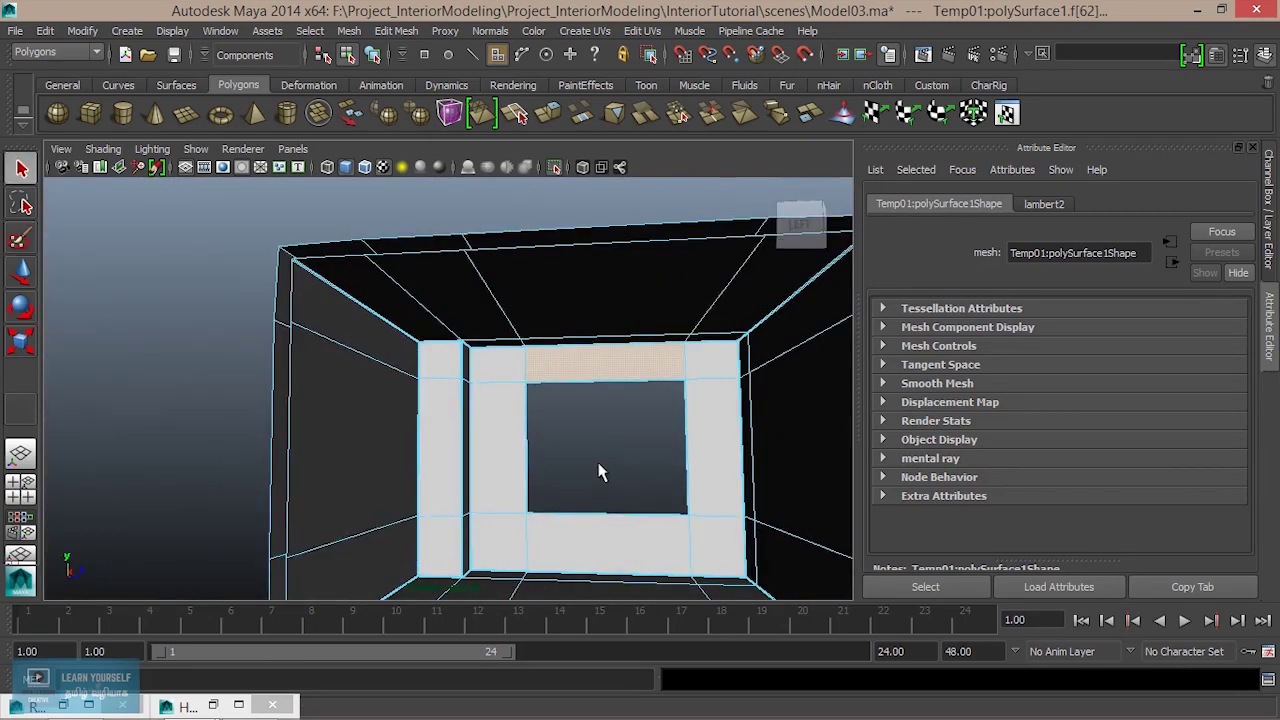
{"action": "right_click_drag", "start_coordinate": [504, 425], "coordinate": [573, 255]}
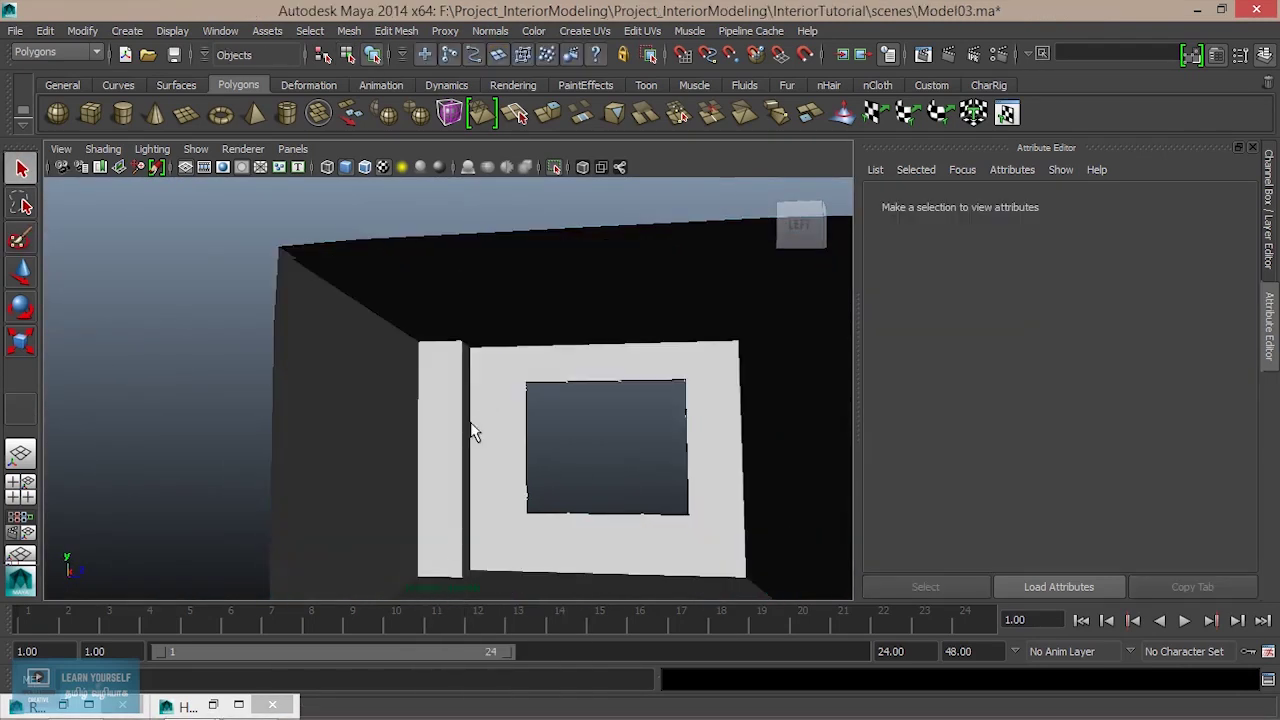
{"action": "left_click", "coordinate": [414, 443]}
{"action": "left_click_drag", "start_coordinate": [414, 443], "coordinate": [451, 443], "text": "alt"}
{"action": "scroll", "coordinate": [413, 440], "scroll_direction": "up", "scroll_amount": 3}
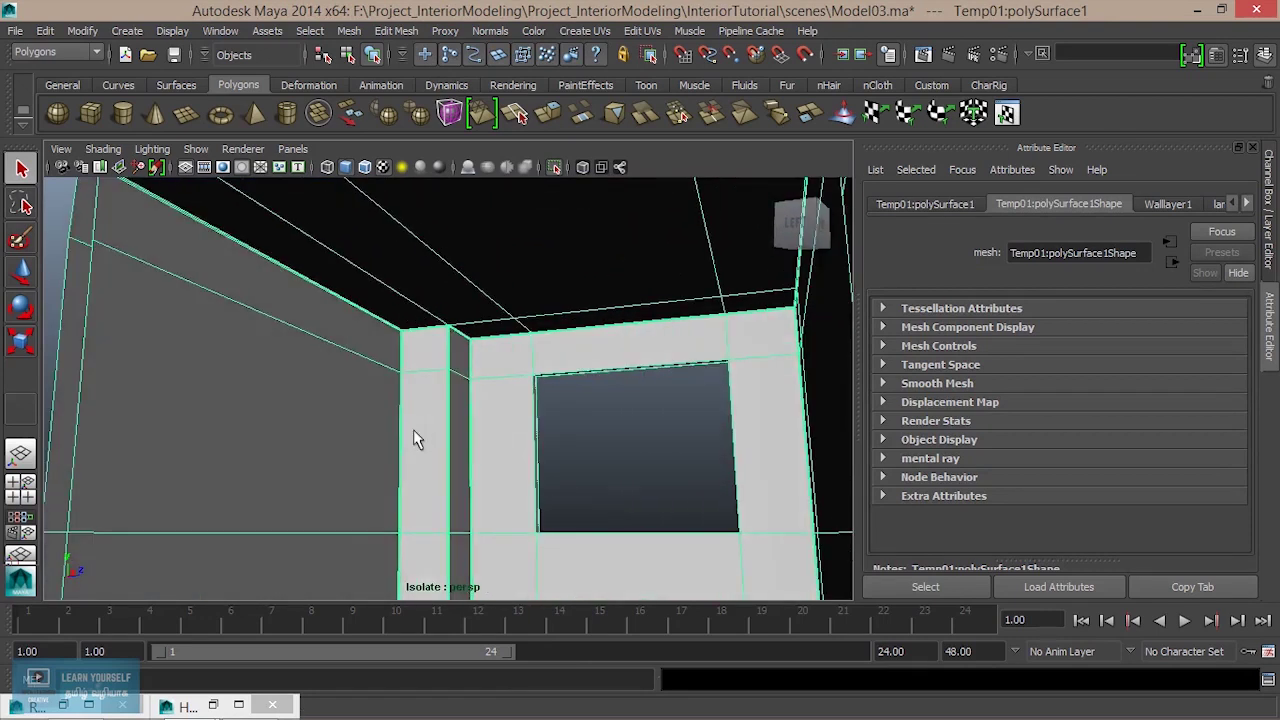
{"action": "left_click", "coordinate": [21, 242]}
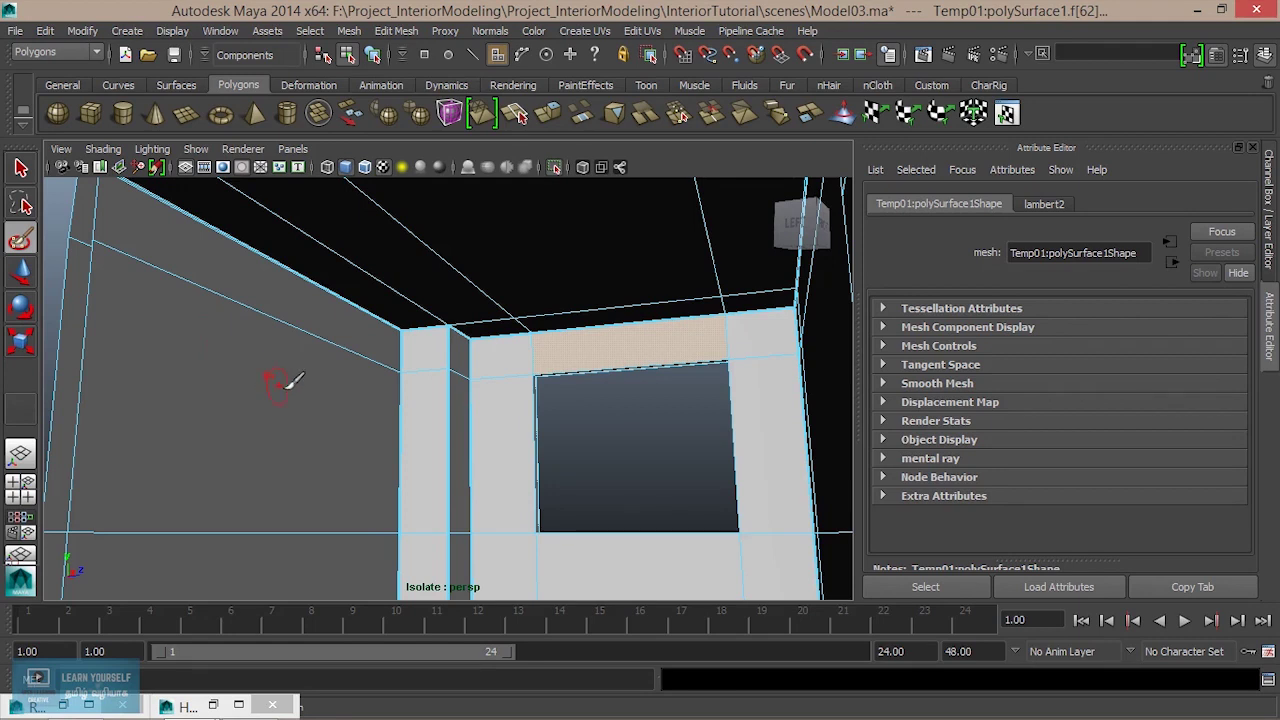
{"action": "scroll", "coordinate": [264, 378], "scroll_direction": "up", "scroll_amount": 3}
{"action": "left_click_drag", "start_coordinate": [229, 380], "coordinate": [494, 477], "text": "alt"}
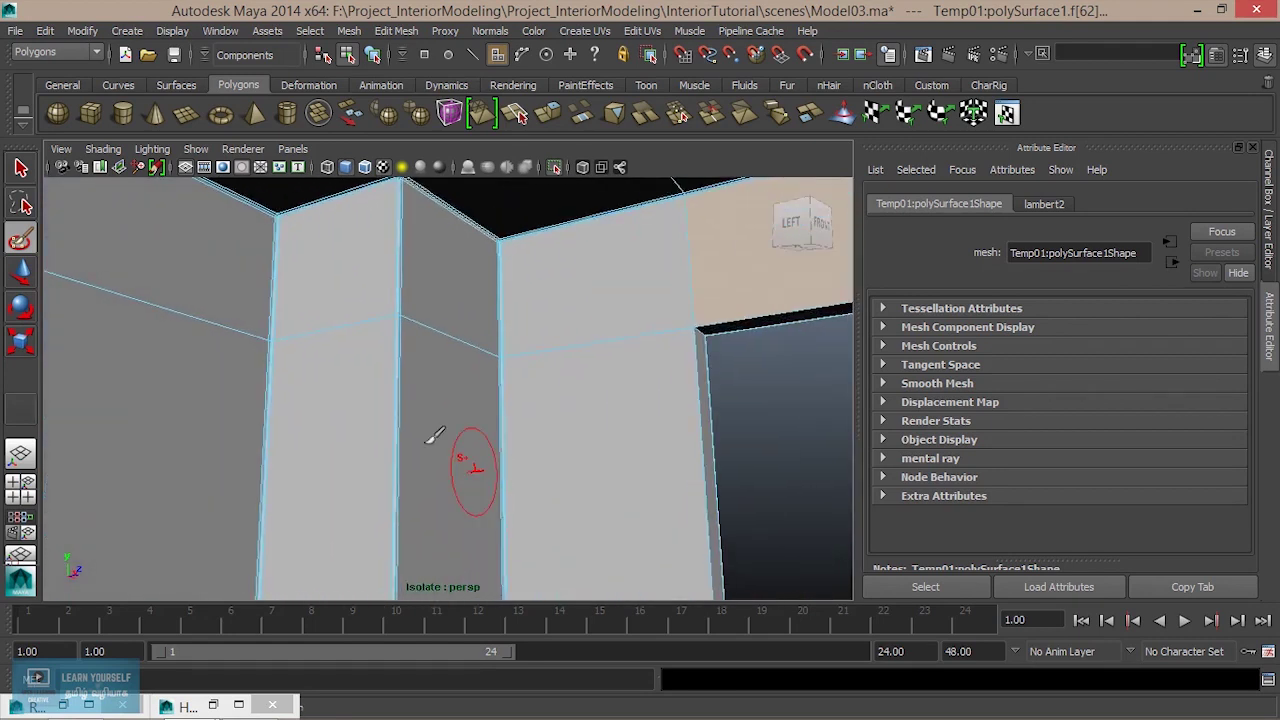
{"action": "middle_click_drag", "start_coordinate": [371, 386], "coordinate": [363, 386], "text": "alt"}
{"action": "double_click", "coordinate": [21, 244]}
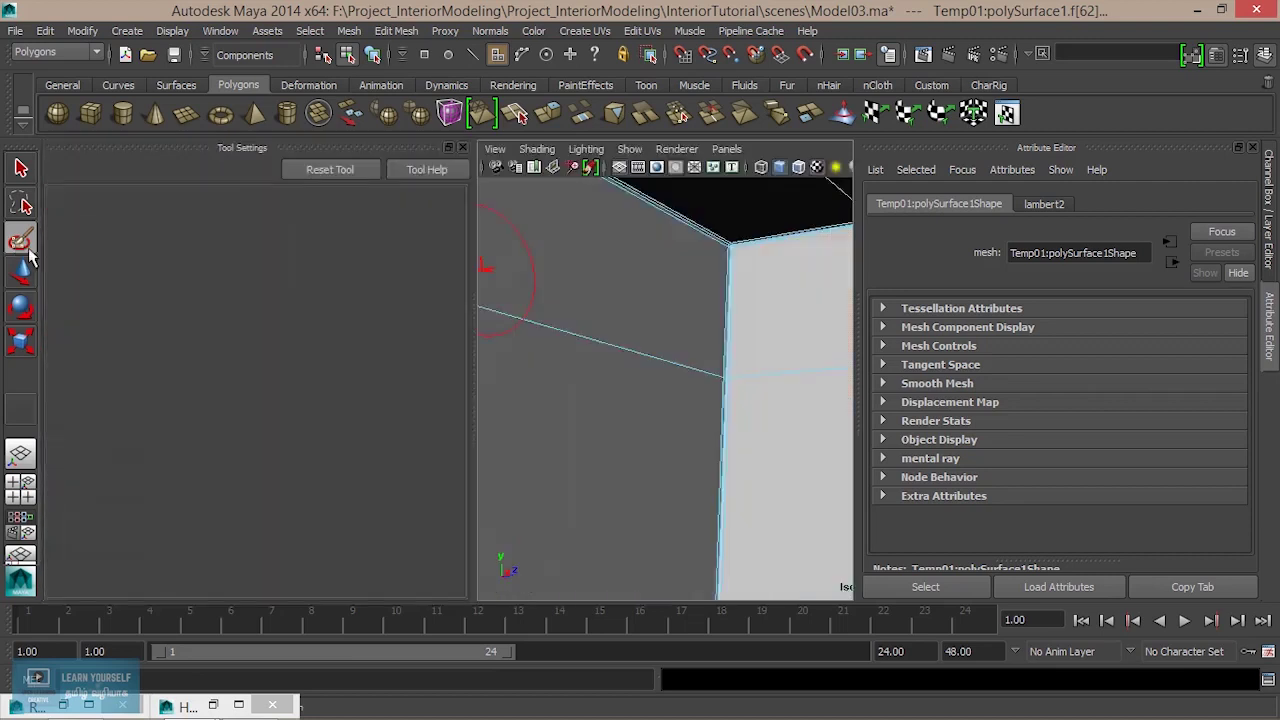
Reset the Paint Selection Tool, set Radius(U) to 44.3575, and paint the left column's face.
{"action": "left_click", "coordinate": [349, 171]}
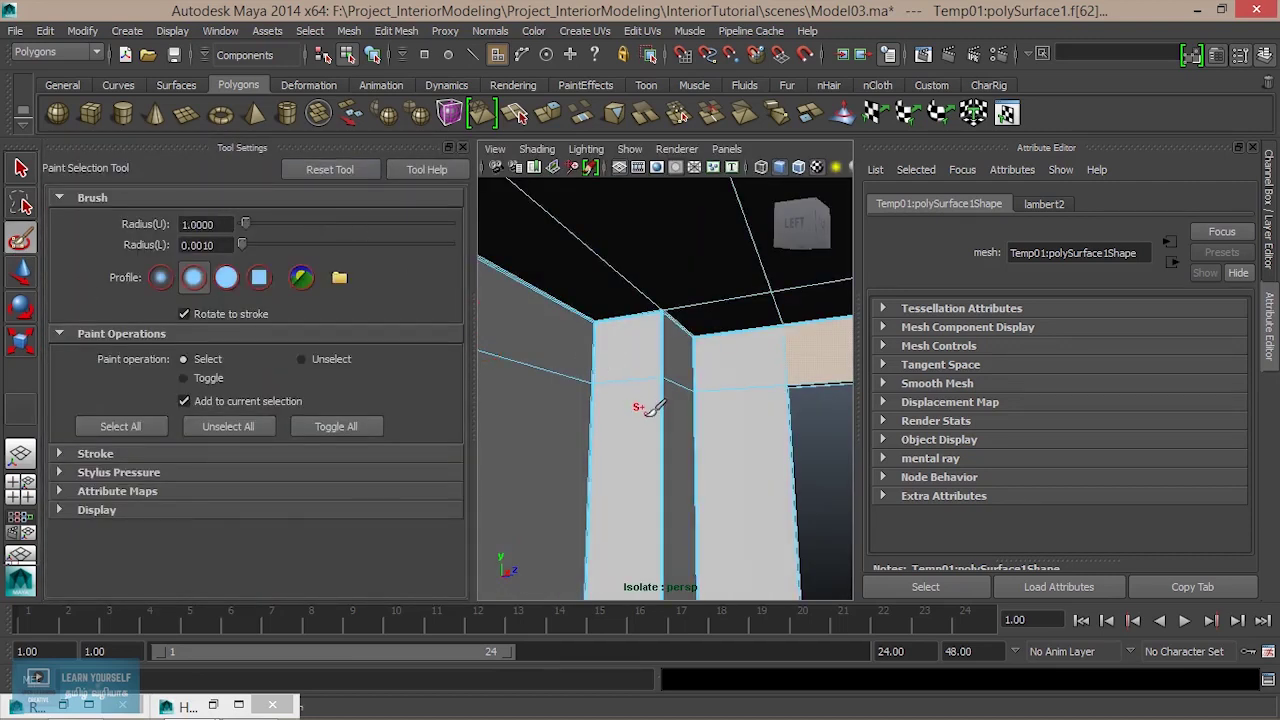
{"action": "left_click_drag", "start_coordinate": [640, 428], "coordinate": [651, 428]}
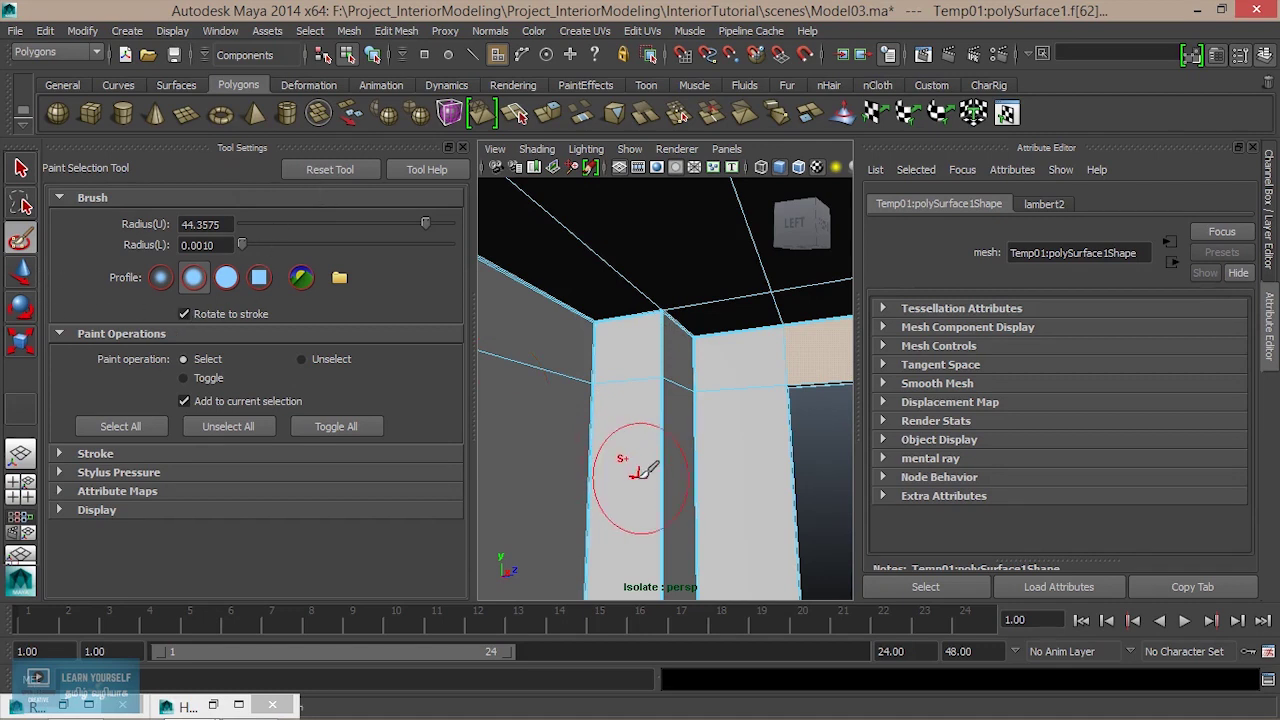
{"action": "left_click_drag", "start_coordinate": [614, 477], "coordinate": [645, 372]}
Add the left wall faces to the selection, frame them, and view the window wall straight on.
{"action": "right_click_drag", "start_coordinate": [480, 285], "coordinate": [528, 471], "text": "alt"}
{"action": "mouse_move", "coordinate": [528, 471]}
{"action": "left_mouse_down", "text": "alt"}
{"action": "mouse_move", "coordinate": [514, 243]}
{"action": "mouse_move", "coordinate": [506, 360]}
{"action": "mouse_move", "coordinate": [480, 399]}
{"action": "left_mouse_up", "text": "alt"}
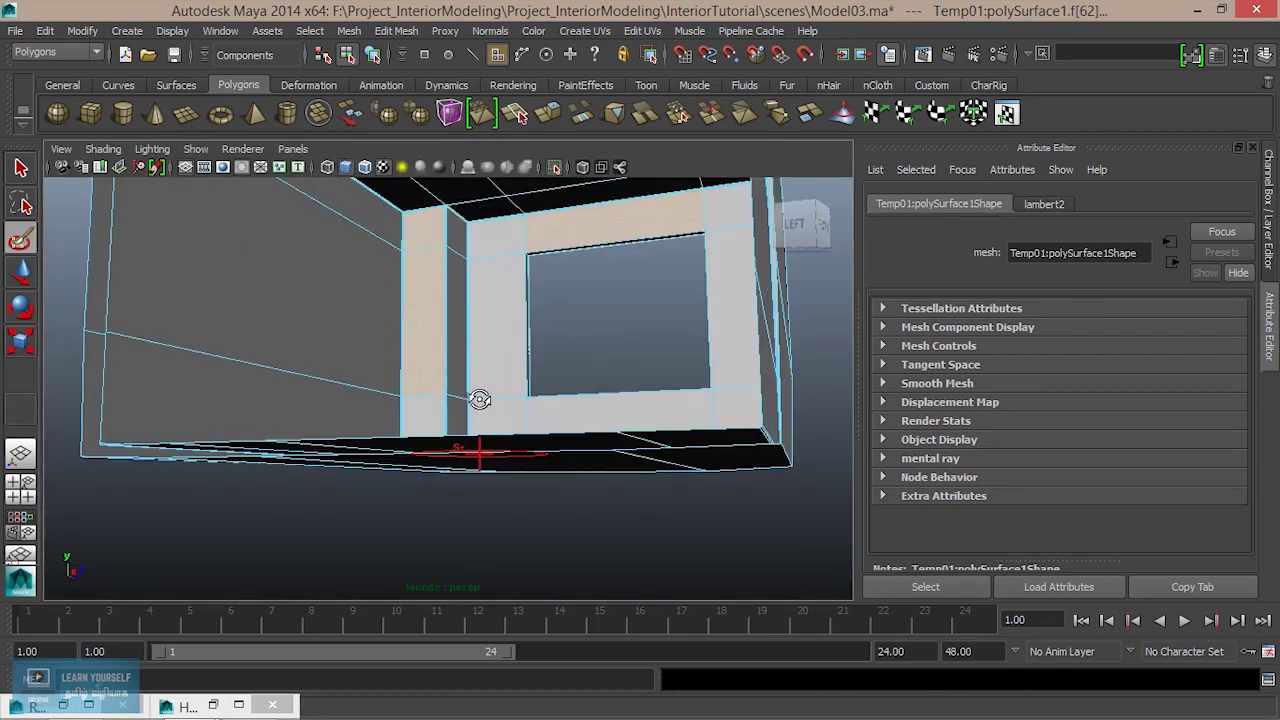
{"action": "mouse_move", "coordinate": [502, 330]}
{"action": "left_mouse_down", "text": "alt"}
{"action": "mouse_move", "coordinate": [486, 351]}
{"action": "mouse_move", "coordinate": [466, 348]}
{"action": "left_mouse_up", "text": "alt"}
{"action": "left_click", "coordinate": [270, 335]}
{"action": "key", "text": "f"}
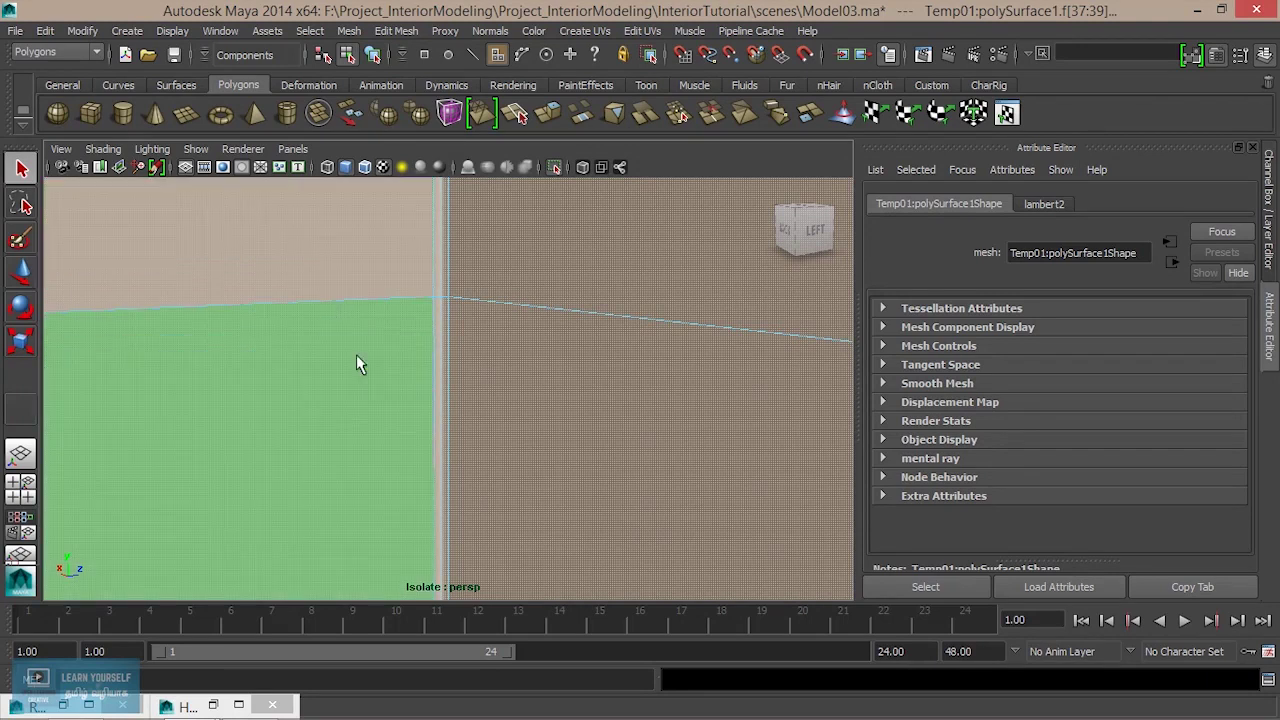
{"action": "scroll", "coordinate": [366, 394], "scroll_direction": "down", "scroll_amount": 2}
{"action": "scroll", "coordinate": [370, 395], "scroll_direction": "down", "scroll_amount": 3}
{"action": "mouse_move", "coordinate": [337, 434]}
{"action": "left_mouse_down", "text": "alt"}
{"action": "mouse_move", "coordinate": [571, 480]}
{"action": "mouse_move", "coordinate": [600, 457]}
{"action": "mouse_move", "coordinate": [318, 409]}
{"action": "mouse_move", "coordinate": [293, 455]}
{"action": "mouse_move", "coordinate": [537, 380]}
{"action": "mouse_move", "coordinate": [492, 353]}
{"action": "mouse_move", "coordinate": [491, 366]}
{"action": "mouse_move", "coordinate": [391, 351]}
{"action": "mouse_move", "coordinate": [678, 412]}
{"action": "mouse_move", "coordinate": [583, 443]}
{"action": "mouse_move", "coordinate": [343, 483]}
{"action": "mouse_move", "coordinate": [334, 466]}
{"action": "mouse_move", "coordinate": [397, 450]}
{"action": "mouse_move", "coordinate": [434, 526]}
{"action": "mouse_move", "coordinate": [563, 297]}
{"action": "mouse_move", "coordinate": [500, 390]}
{"action": "mouse_move", "coordinate": [449, 400]}
{"action": "mouse_move", "coordinate": [551, 383]}
{"action": "mouse_move", "coordinate": [520, 397]}
{"action": "left_mouse_up", "text": "alt"}
{"action": "mouse_move", "coordinate": [520, 397]}
{"action": "right_mouse_down", "text": "alt"}
{"action": "mouse_move", "coordinate": [448, 392]}
{"action": "mouse_move", "coordinate": [617, 443]}
{"action": "right_mouse_up", "text": "alt"}
{"action": "left_click_drag", "start_coordinate": [617, 443], "coordinate": [565, 440], "text": "alt"}
{"action": "right_click_drag", "start_coordinate": [565, 440], "coordinate": [620, 470], "text": "alt"}
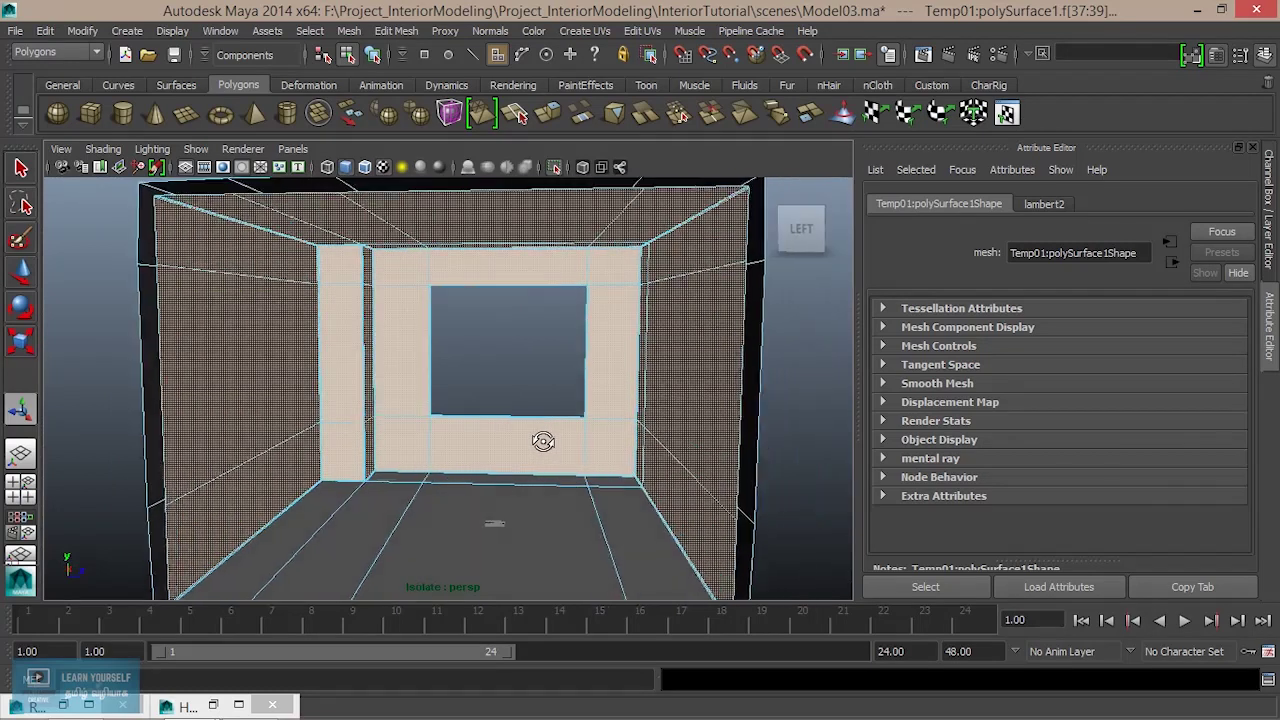
Duplicate the selected wall faces with Edit Mesh > Duplicate Face, offset -3.143 in Local Translate Z.
{"action": "left_click", "coordinate": [396, 30]}
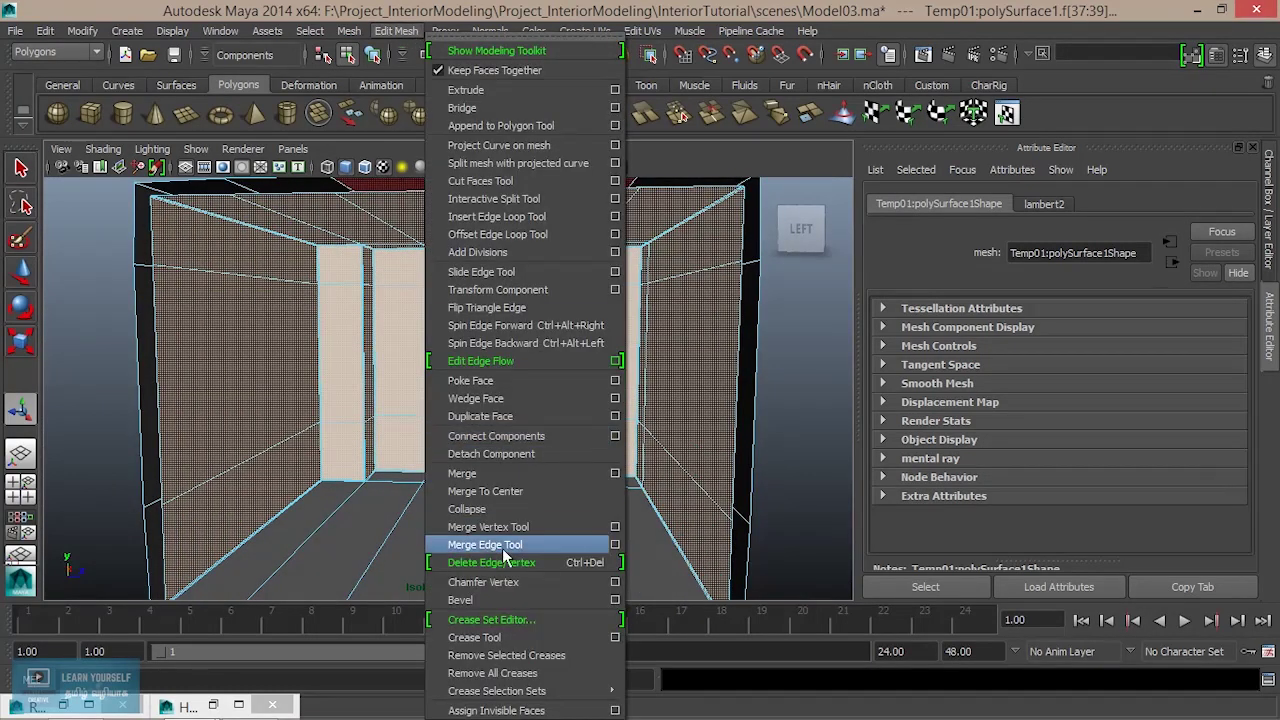
{"action": "left_click", "coordinate": [485, 413]}
{"action": "left_click_drag", "start_coordinate": [485, 420], "coordinate": [475, 415], "text": "alt"}
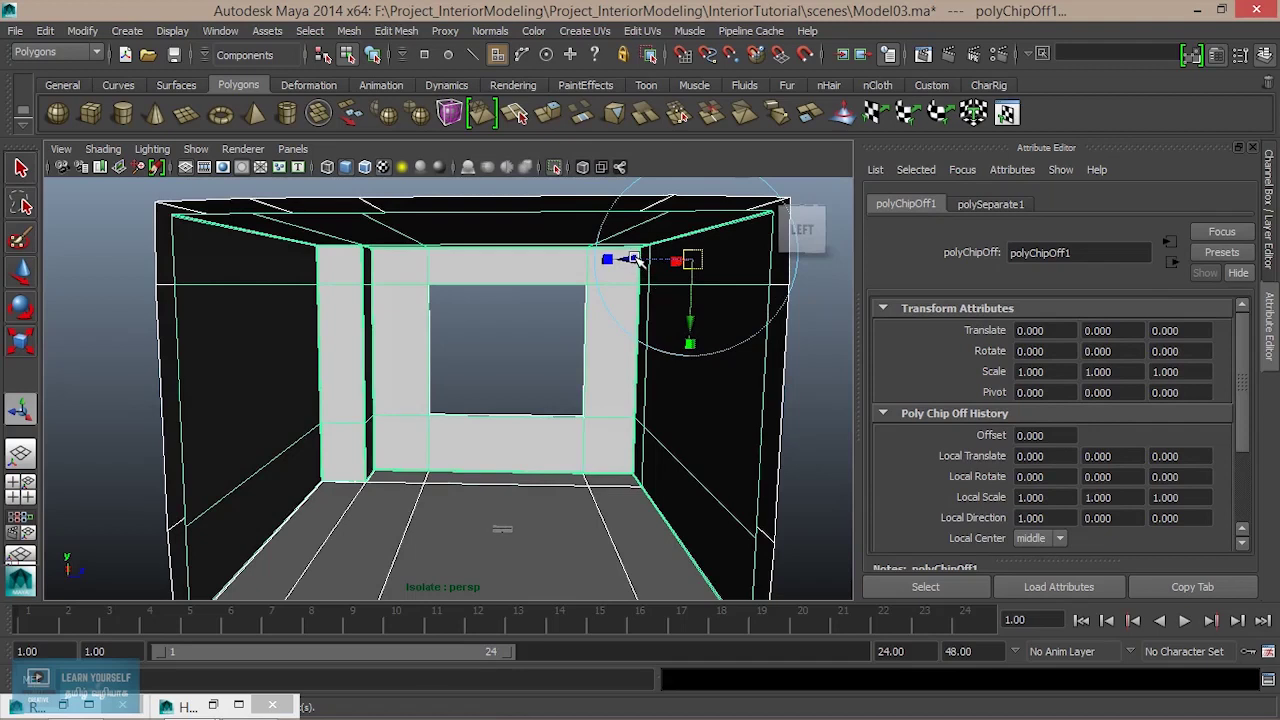
{"action": "left_click_drag", "start_coordinate": [633, 259], "coordinate": [638, 259]}
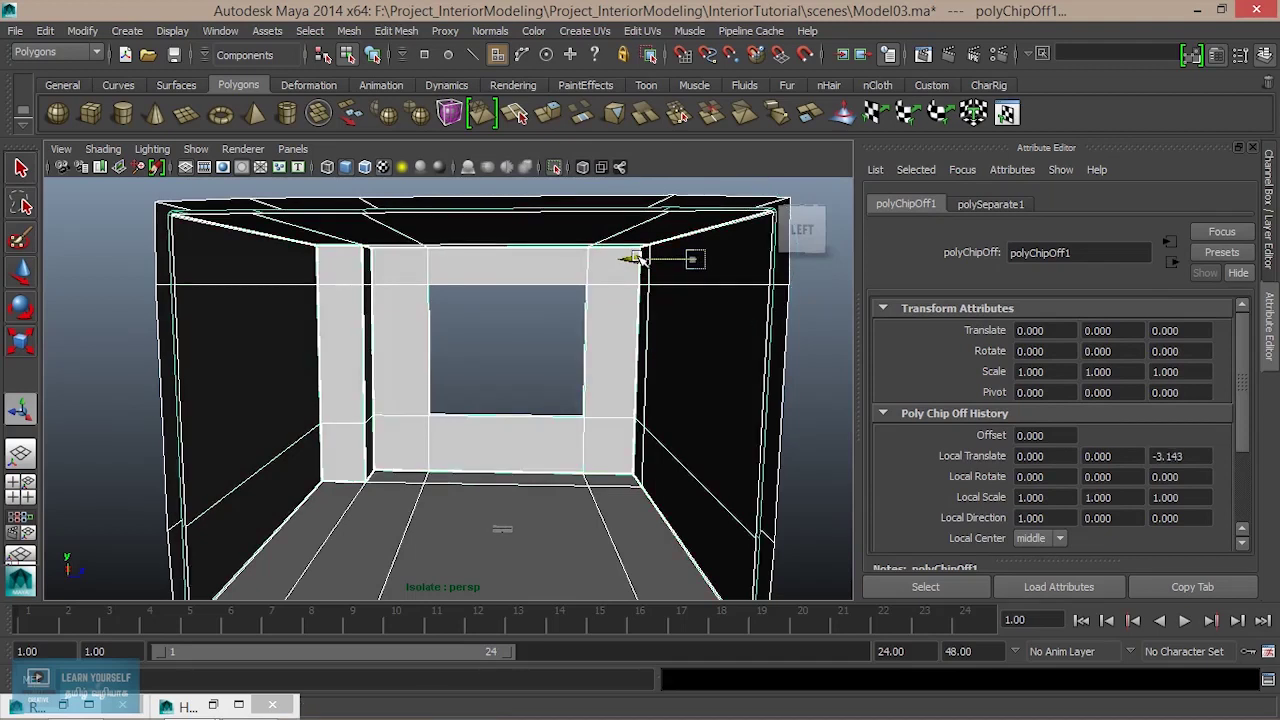
Return to object mode and select the whole room mesh.
{"action": "right_click_drag", "start_coordinate": [313, 243], "coordinate": [268, 222]}
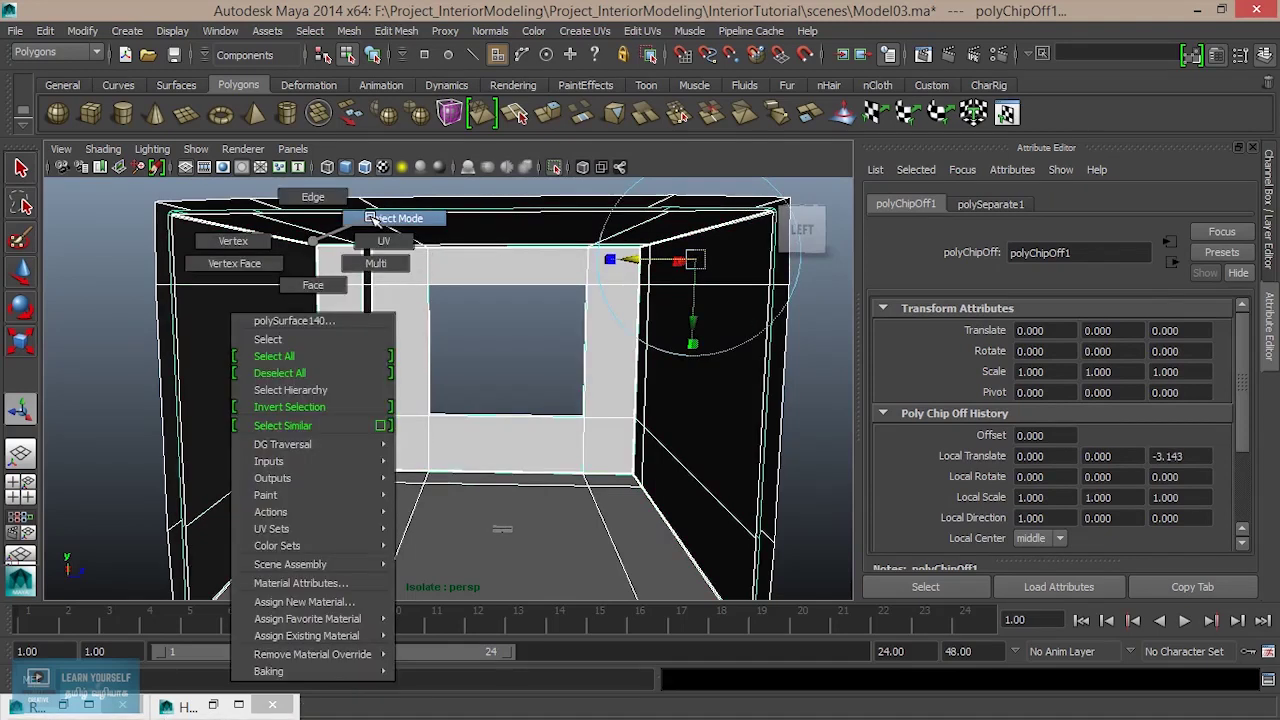
{"action": "left_click", "coordinate": [255, 212]}
{"action": "left_click_drag", "start_coordinate": [251, 271], "coordinate": [372, 309], "text": "alt"}
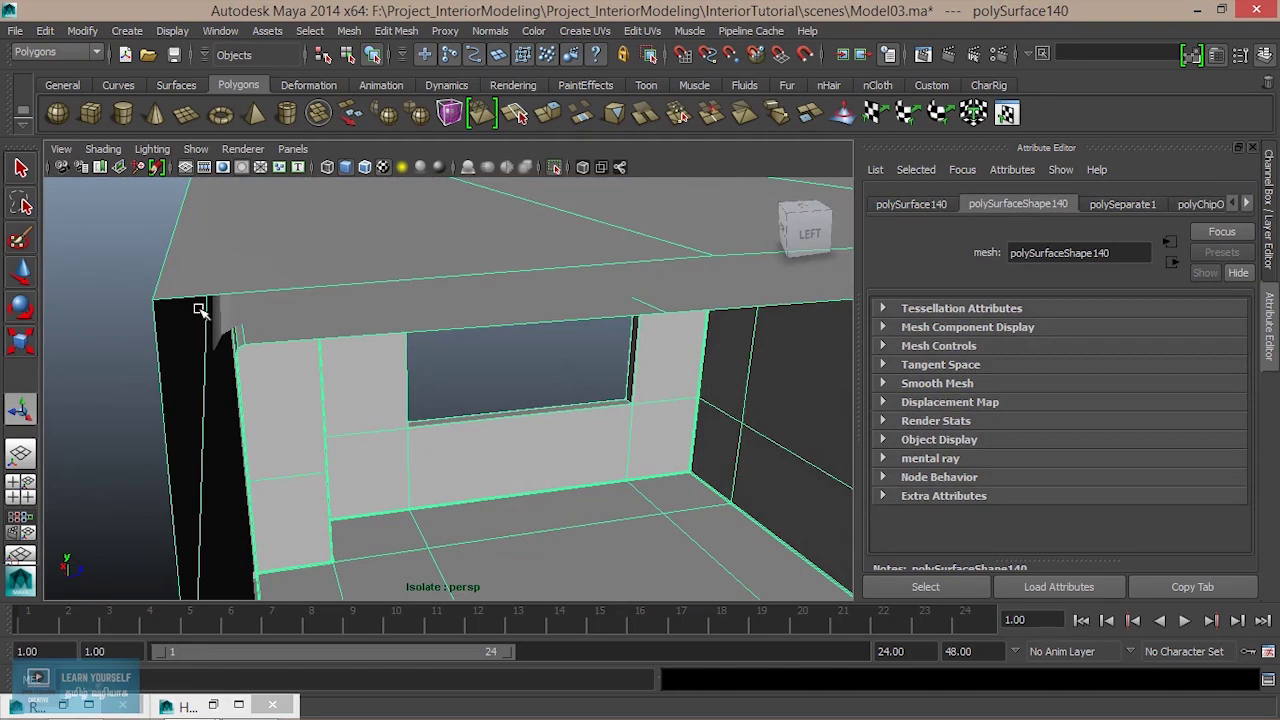
Select the duplicated surface polySurface141 and toggle Isolate Select off and on to show it alone.
{"action": "left_click", "coordinate": [256, 342]}
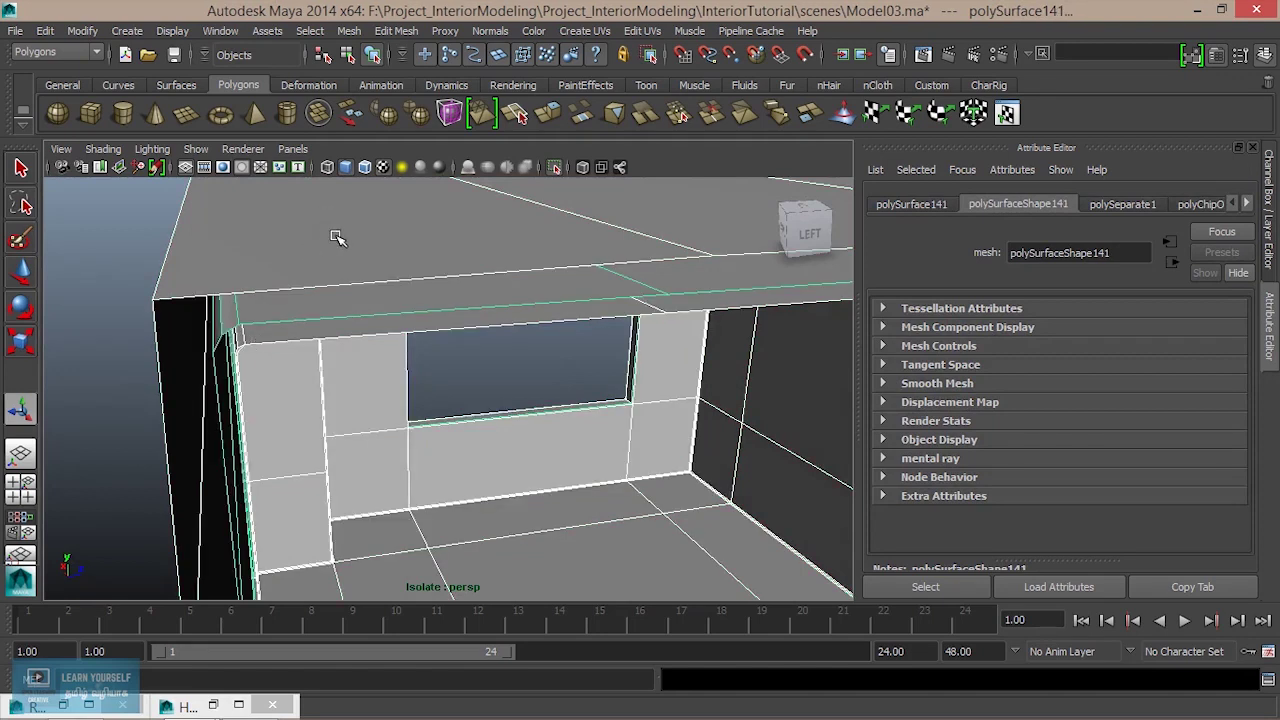
{"action": "scroll", "coordinate": [160, 345], "scroll_direction": "down", "scroll_amount": 2}
{"action": "scroll", "coordinate": [286, 374], "scroll_direction": "down", "scroll_amount": 5}
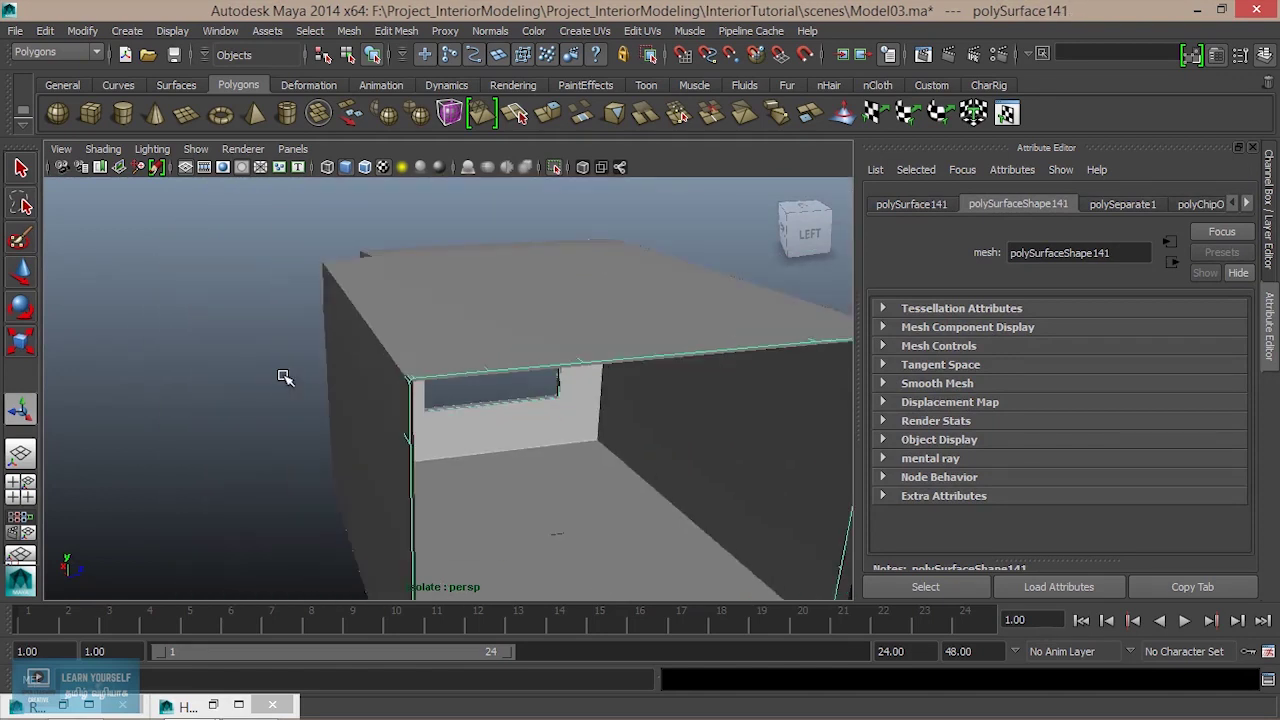
{"action": "mouse_move", "coordinate": [486, 449]}
{"action": "left_mouse_down", "text": "alt"}
{"action": "mouse_move", "coordinate": [423, 434]}
{"action": "mouse_move", "coordinate": [466, 434]}
{"action": "left_mouse_up", "text": "alt"}
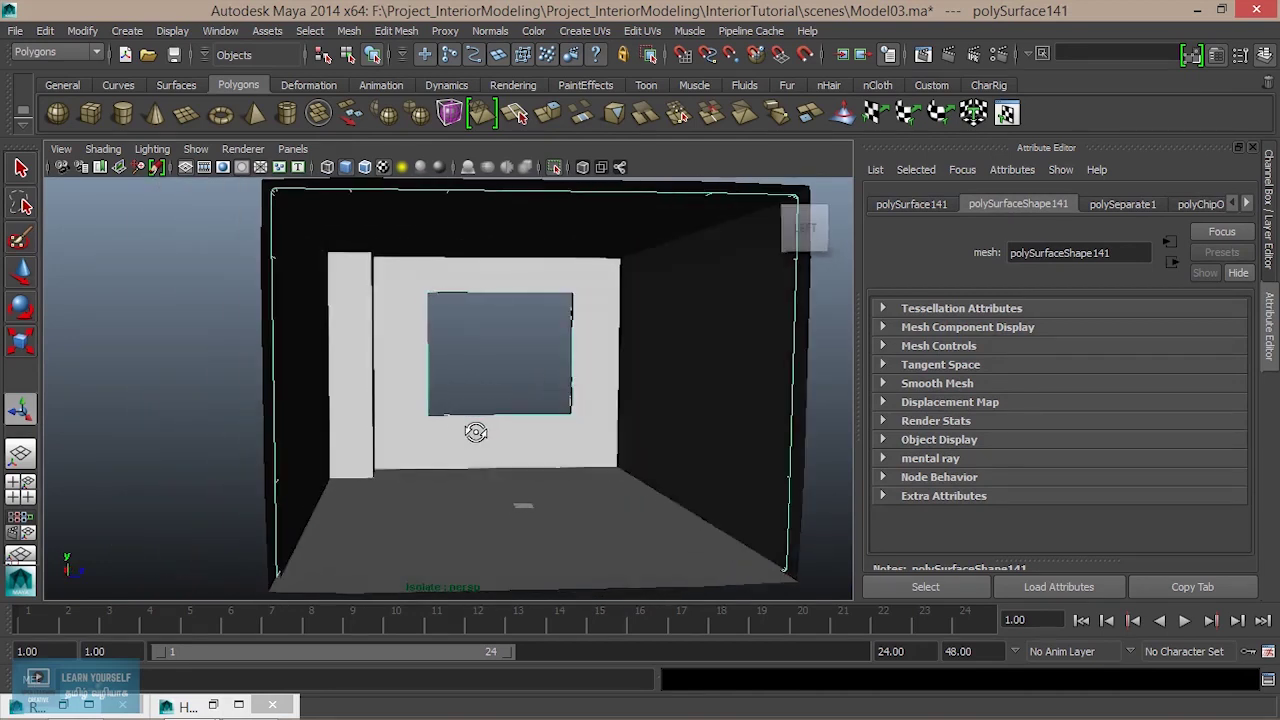
{"action": "right_click_drag", "start_coordinate": [466, 434], "coordinate": [537, 429], "text": "alt"}
{"action": "left_click", "coordinate": [555, 168]}
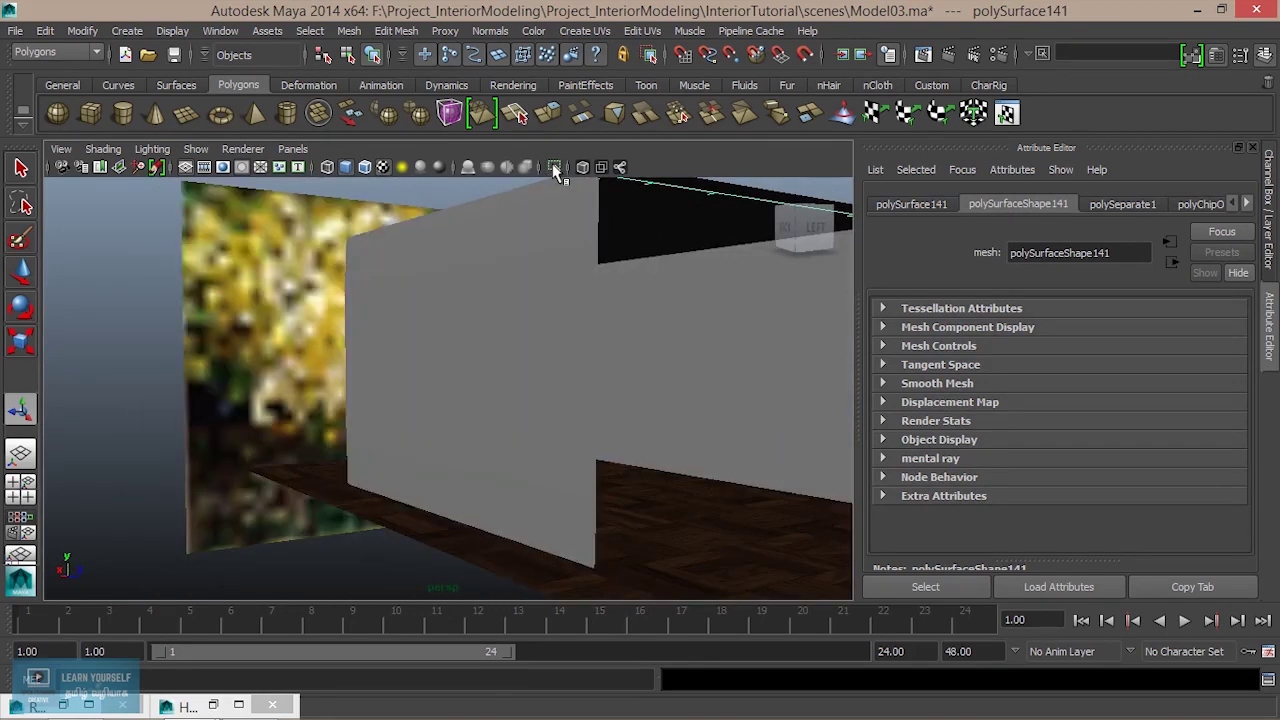
{"action": "left_click", "coordinate": [555, 168]}
Tumble in to the wall's inner bottom corner and switch the mesh to face selection.
{"action": "left_click_drag", "start_coordinate": [520, 371], "coordinate": [386, 428], "text": "alt"}
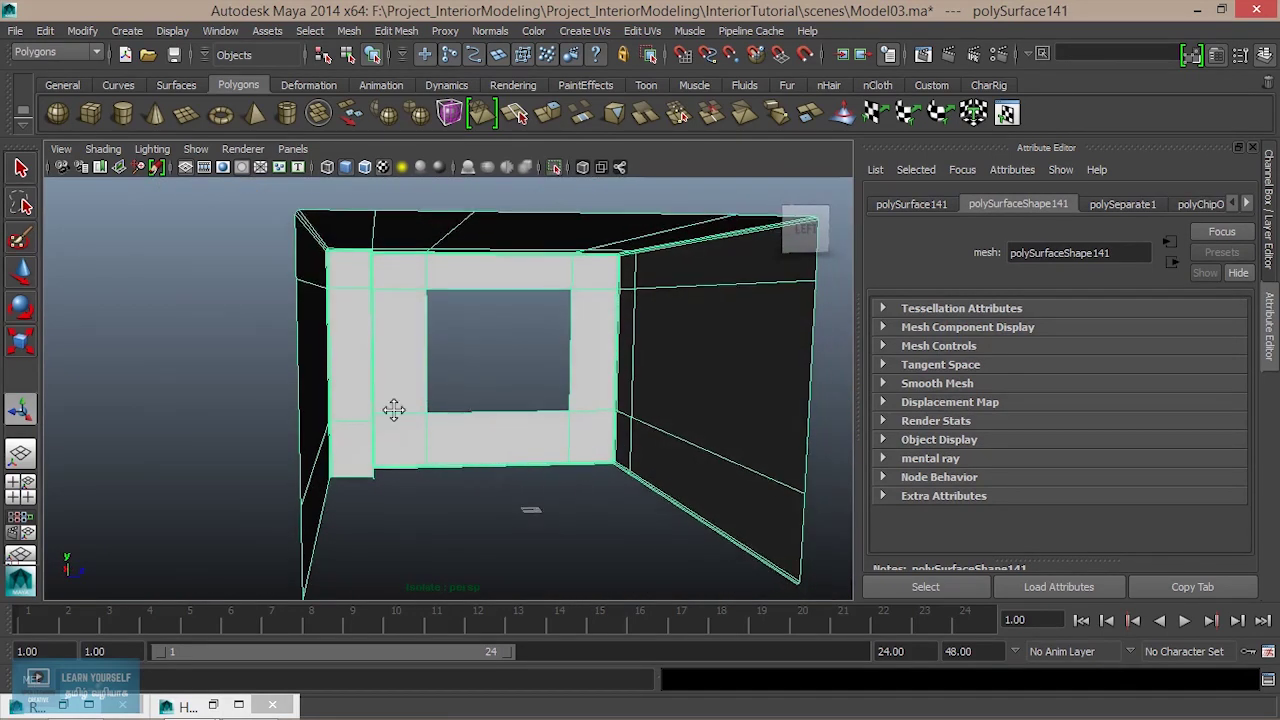
{"action": "middle_click_drag", "start_coordinate": [386, 428], "coordinate": [273, 322], "text": "alt"}
{"action": "left_click_drag", "start_coordinate": [273, 322], "coordinate": [620, 449], "text": "alt"}
{"action": "right_click_drag", "start_coordinate": [620, 449], "coordinate": [586, 514], "text": "alt"}
{"action": "left_click_drag", "start_coordinate": [586, 514], "coordinate": [634, 506], "text": "alt"}
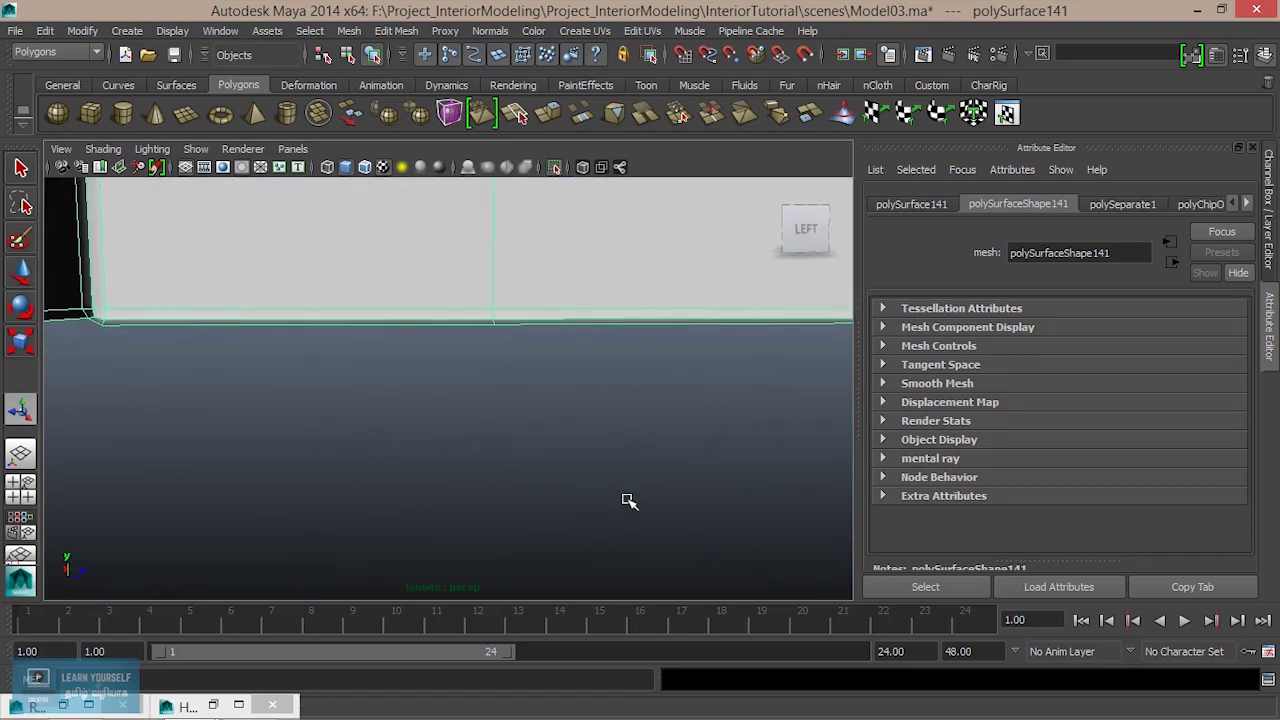
{"action": "middle_click_drag", "start_coordinate": [634, 506], "coordinate": [792, 535], "text": "alt"}
{"action": "mouse_move", "coordinate": [792, 535]}
{"action": "left_mouse_down", "text": "alt"}
{"action": "mouse_move", "coordinate": [417, 420]}
{"action": "mouse_move", "coordinate": [484, 456]}
{"action": "left_mouse_up", "text": "alt"}
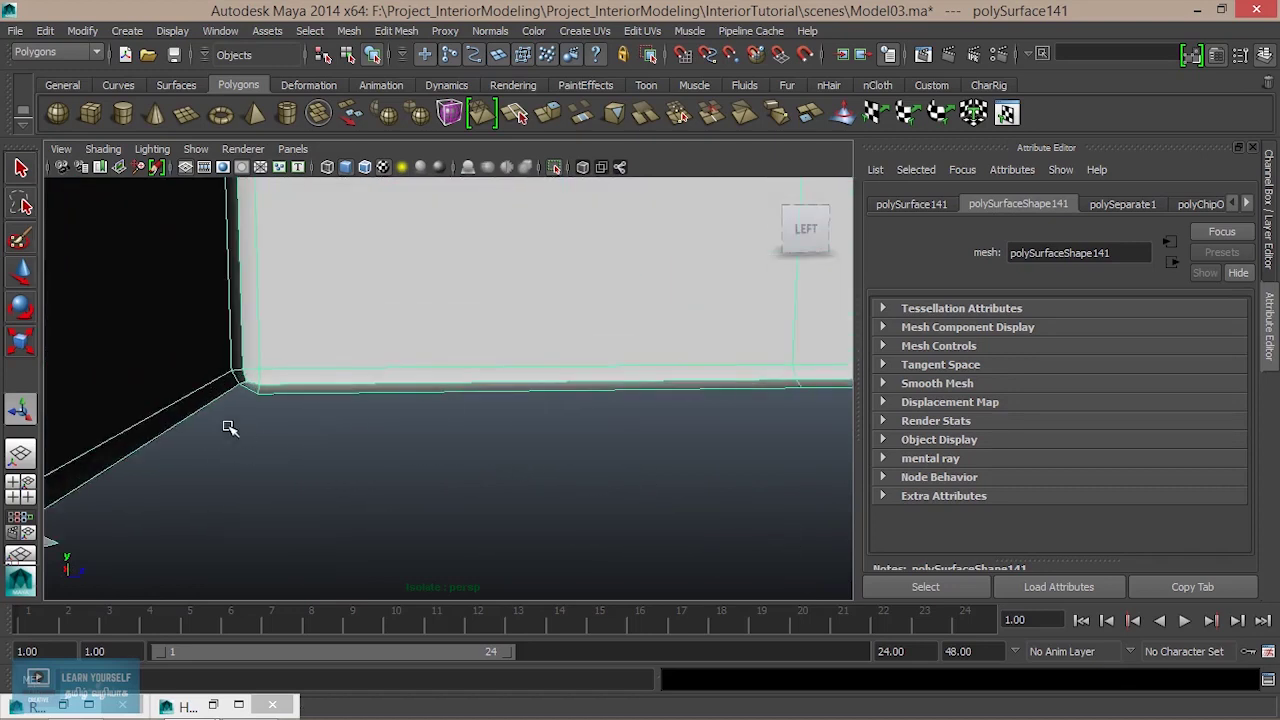
{"action": "right_click_drag", "start_coordinate": [200, 410], "coordinate": [177, 414]}
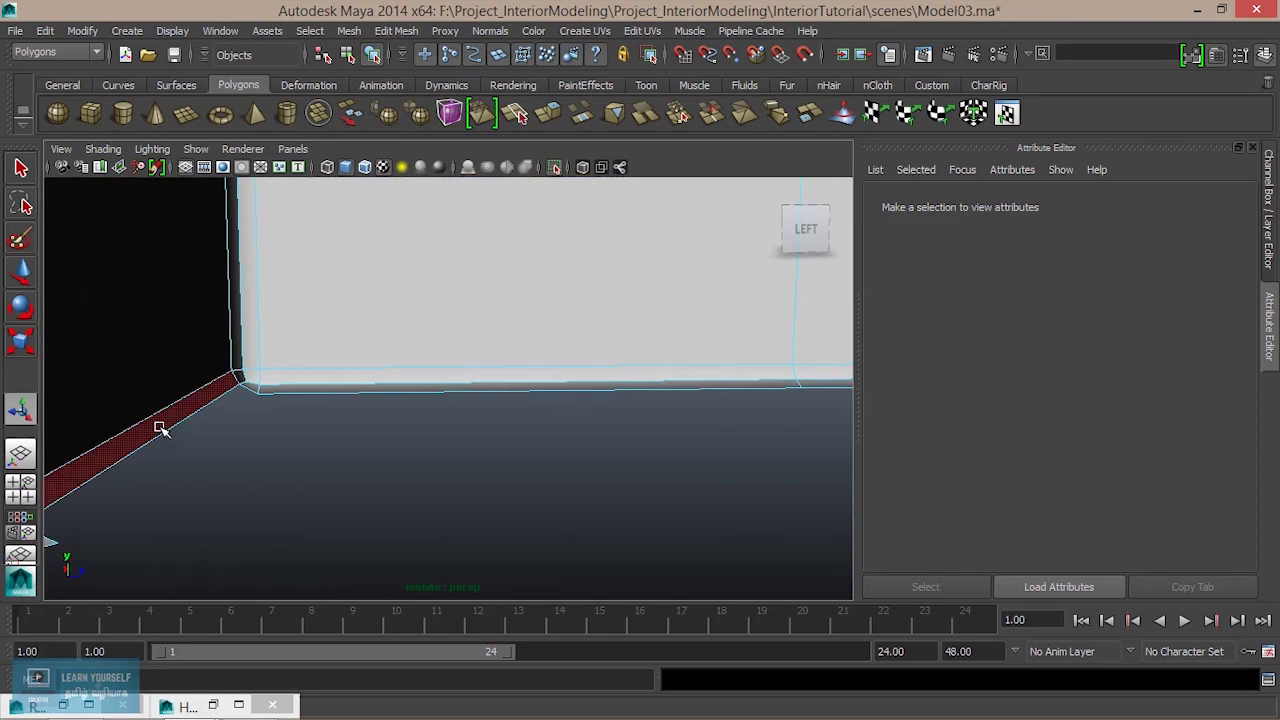
Select the strip faces along the wall's bottom and delete them.
{"action": "left_click", "coordinate": [157, 423]}
{"action": "left_click", "coordinate": [250, 384]}
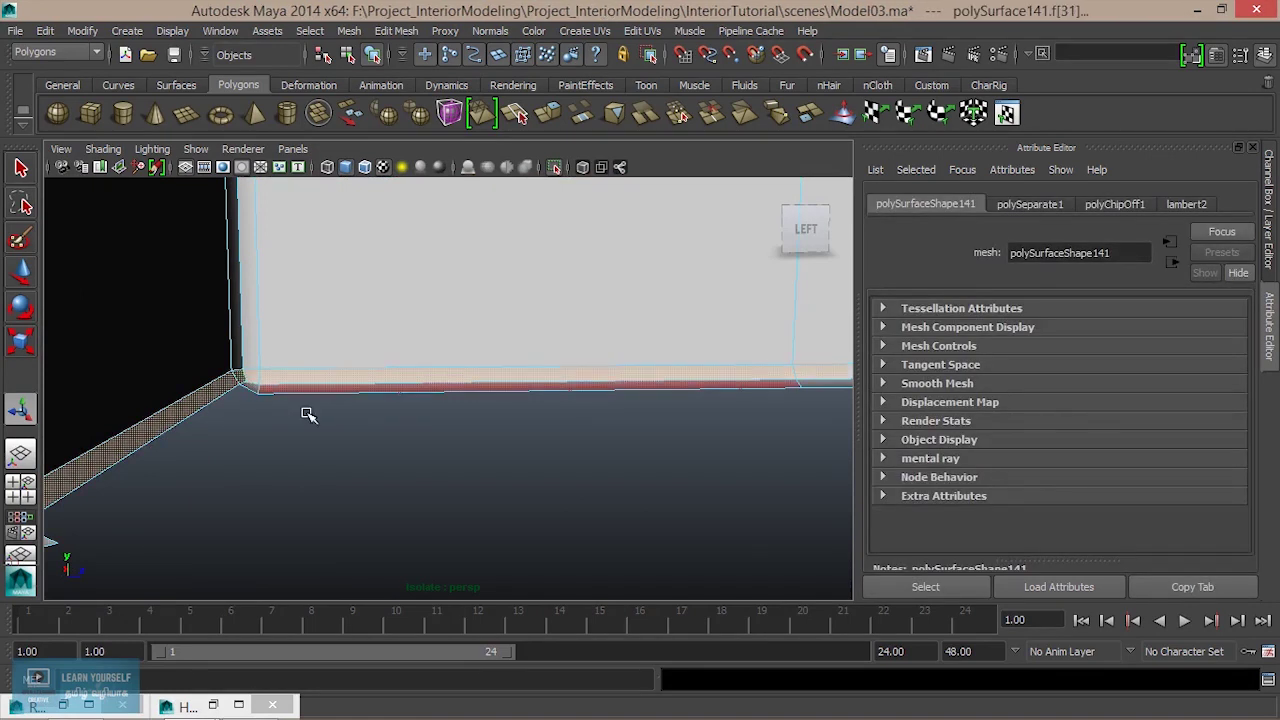
{"action": "left_click", "coordinate": [424, 460]}
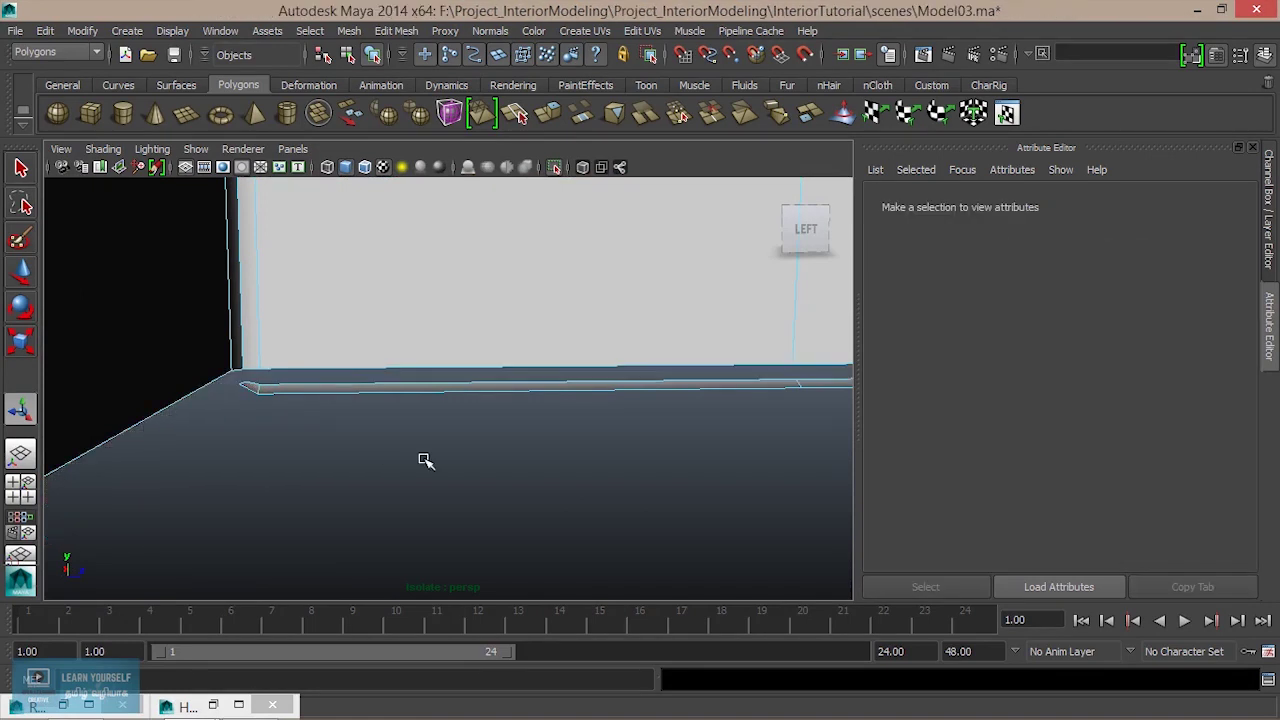
{"action": "left_click", "coordinate": [345, 390]}
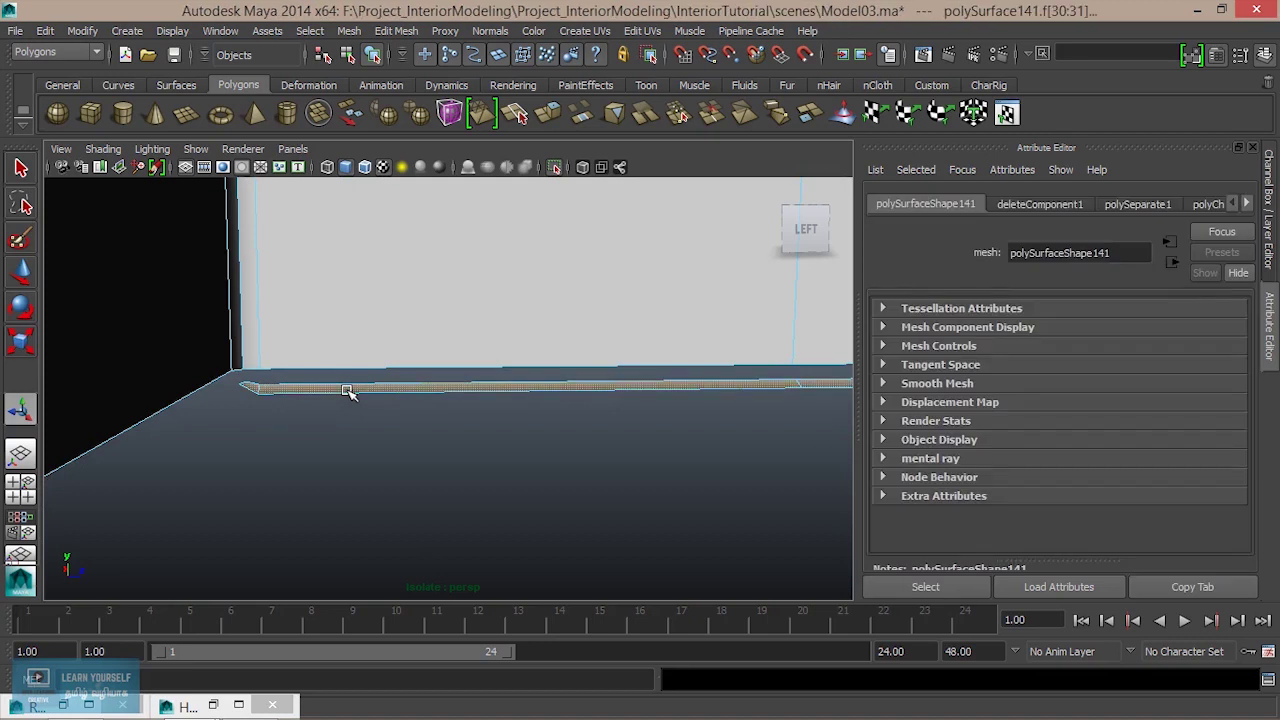
{"action": "key", "text": "Delete"}
Switch polySurface141 back to object mode and zoom out to frame the whole box.
{"action": "mouse_move", "coordinate": [345, 390]}
{"action": "left_mouse_down", "text": "alt"}
{"action": "mouse_move", "coordinate": [455, 492]}
{"action": "mouse_move", "coordinate": [137, 486]}
{"action": "mouse_move", "coordinate": [571, 406]}
{"action": "mouse_move", "coordinate": [77, 417]}
{"action": "mouse_move", "coordinate": [245, 394]}
{"action": "mouse_move", "coordinate": [417, 343]}
{"action": "mouse_move", "coordinate": [520, 271]}
{"action": "mouse_move", "coordinate": [540, 450]}
{"action": "left_mouse_up", "text": "alt"}
{"action": "mouse_move", "coordinate": [505, 382]}
{"action": "left_mouse_down", "text": "alt"}
{"action": "mouse_move", "coordinate": [649, 514]}
{"action": "mouse_move", "coordinate": [563, 394]}
{"action": "mouse_move", "coordinate": [694, 391]}
{"action": "mouse_move", "coordinate": [537, 397]}
{"action": "mouse_move", "coordinate": [463, 360]}
{"action": "left_mouse_up", "text": "alt"}
{"action": "scroll", "coordinate": [537, 397], "scroll_direction": "up", "scroll_amount": 3}
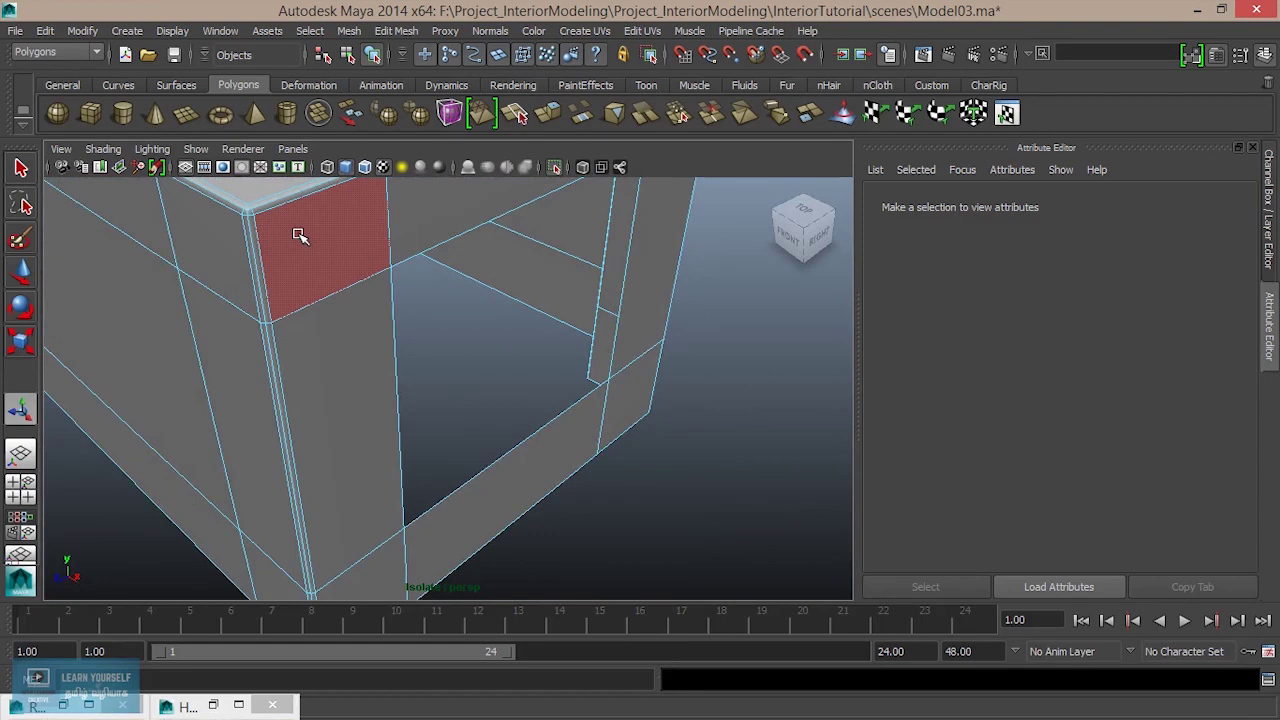
{"action": "right_click_drag", "start_coordinate": [300, 235], "coordinate": [371, 208]}
{"action": "scroll", "coordinate": [317, 280], "scroll_direction": "down", "scroll_amount": 3}
{"action": "scroll", "coordinate": [317, 280], "scroll_direction": "down", "scroll_amount": 3}
{"action": "mouse_move", "coordinate": [357, 406]}
{"action": "left_mouse_down", "text": "alt"}
{"action": "mouse_move", "coordinate": [386, 425]}
{"action": "mouse_move", "coordinate": [509, 380]}
{"action": "mouse_move", "coordinate": [528, 323]}
{"action": "mouse_move", "coordinate": [512, 316]}
{"action": "left_mouse_up", "text": "alt"}
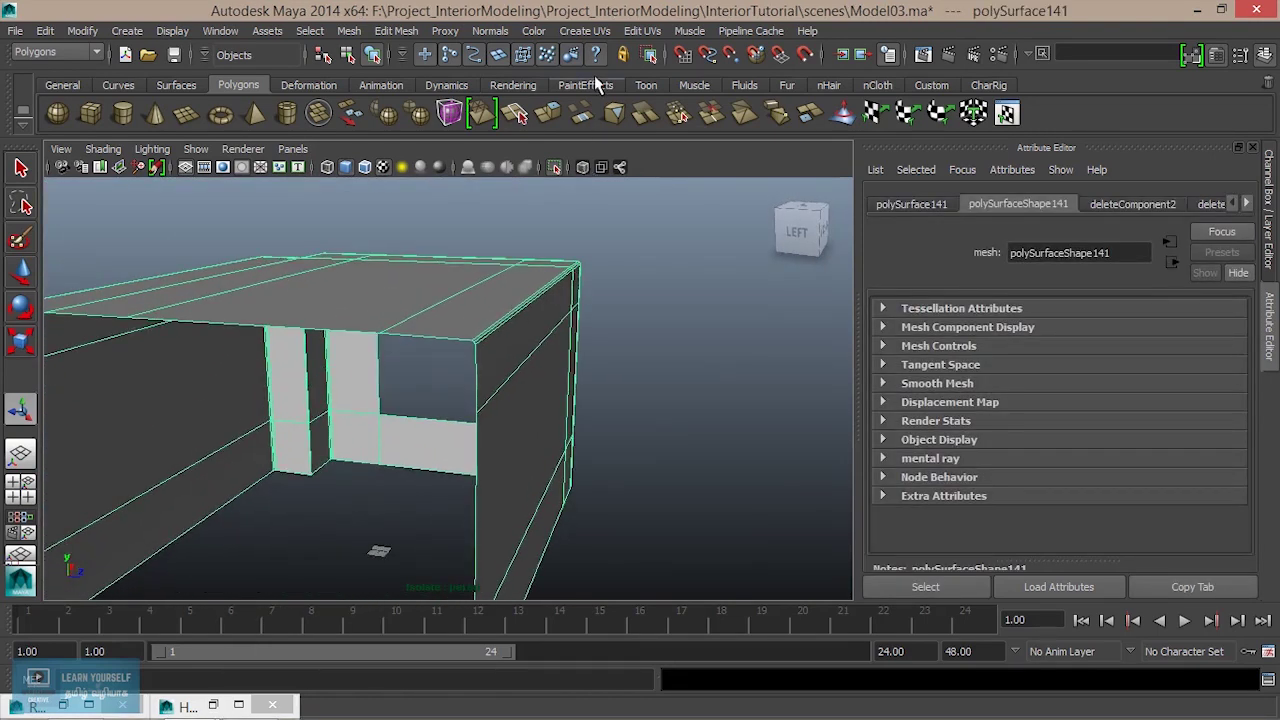
Extrude the box's faces with Ctrl+E to Local Translate Z -13.81, thickening the walls.
{"action": "key", "text": "ctrl+e"}
{"action": "mouse_move", "coordinate": [594, 309]}
{"action": "left_mouse_down", "text": "alt"}
{"action": "mouse_move", "coordinate": [677, 357]}
{"action": "mouse_move", "coordinate": [638, 303]}
{"action": "mouse_move", "coordinate": [627, 272]}
{"action": "mouse_move", "coordinate": [640, 274]}
{"action": "mouse_move", "coordinate": [474, 257]}
{"action": "mouse_move", "coordinate": [726, 360]}
{"action": "mouse_move", "coordinate": [397, 316]}
{"action": "mouse_move", "coordinate": [340, 331]}
{"action": "mouse_move", "coordinate": [449, 320]}
{"action": "left_mouse_up", "text": "alt"}
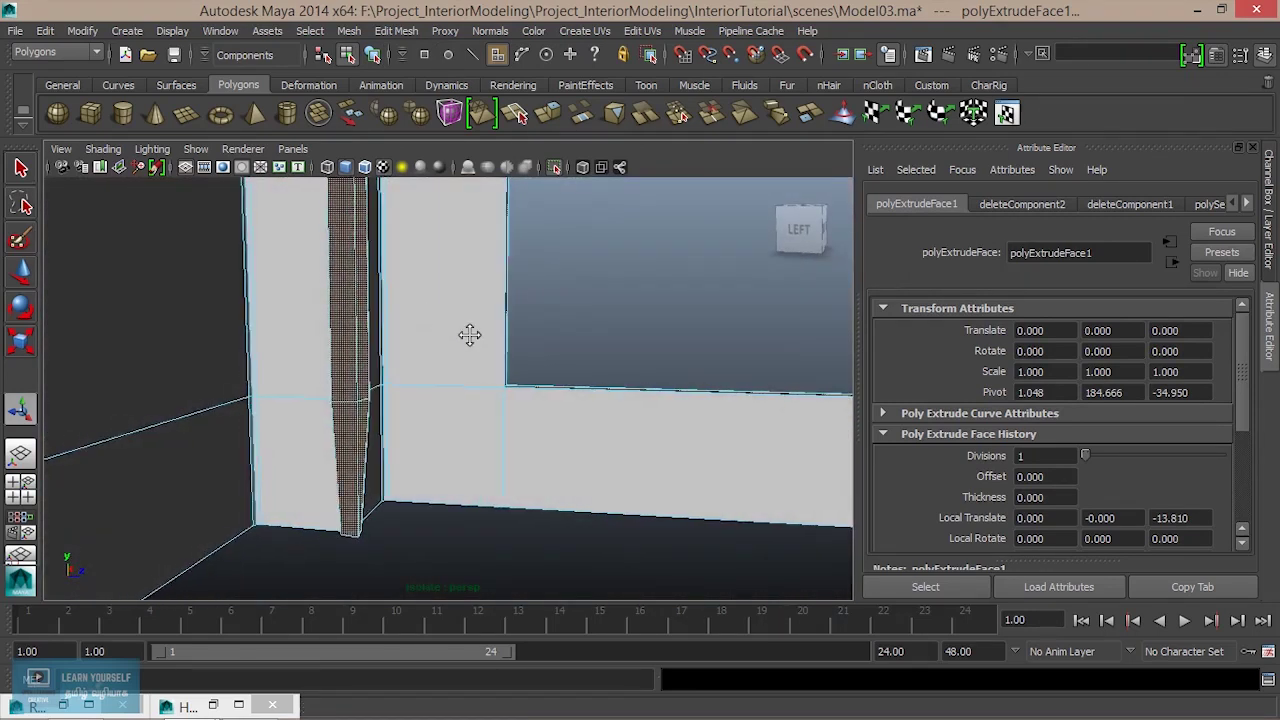
{"action": "middle_click_drag", "start_coordinate": [466, 334], "coordinate": [508, 368], "text": "alt"}
{"action": "mouse_move", "coordinate": [508, 368]}
{"action": "left_mouse_down", "text": "alt"}
{"action": "mouse_move", "coordinate": [423, 354]}
{"action": "mouse_move", "coordinate": [543, 377]}
{"action": "mouse_move", "coordinate": [500, 351]}
{"action": "mouse_move", "coordinate": [434, 364]}
{"action": "mouse_move", "coordinate": [606, 451]}
{"action": "mouse_move", "coordinate": [749, 466]}
{"action": "mouse_move", "coordinate": [535, 432]}
{"action": "mouse_move", "coordinate": [431, 354]}
{"action": "mouse_move", "coordinate": [574, 371]}
{"action": "mouse_move", "coordinate": [594, 354]}
{"action": "mouse_move", "coordinate": [509, 357]}
{"action": "mouse_move", "coordinate": [586, 337]}
{"action": "mouse_move", "coordinate": [406, 323]}
{"action": "mouse_move", "coordinate": [563, 351]}
{"action": "mouse_move", "coordinate": [523, 363]}
{"action": "mouse_move", "coordinate": [491, 400]}
{"action": "mouse_move", "coordinate": [477, 329]}
{"action": "mouse_move", "coordinate": [380, 343]}
{"action": "left_mouse_up", "text": "alt"}
Inspect the notched corner in wireframe and switch to the Top view.
{"action": "right_click_drag", "start_coordinate": [389, 272], "coordinate": [370, 304]}
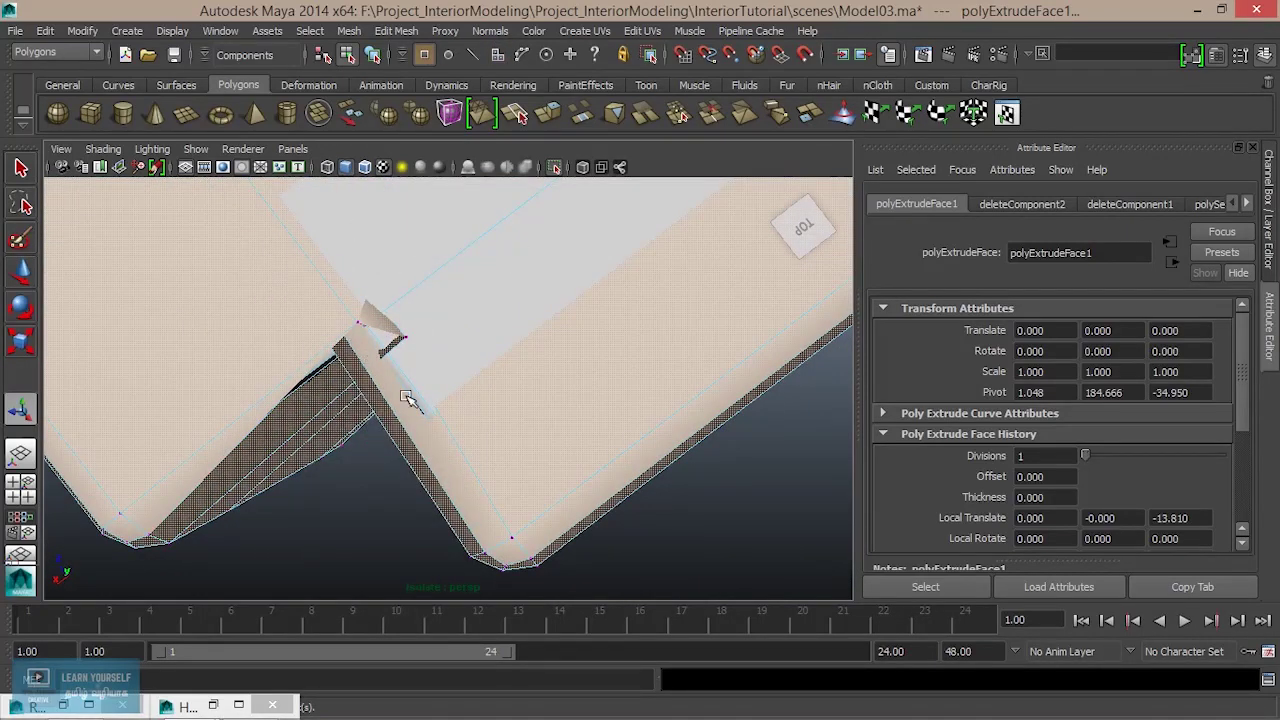
{"action": "key", "text": "4"}
{"action": "mouse_move", "coordinate": [424, 412]}
{"action": "left_mouse_down", "text": "alt"}
{"action": "mouse_move", "coordinate": [437, 380]}
{"action": "mouse_move", "coordinate": [474, 400]}
{"action": "mouse_move", "coordinate": [468, 421]}
{"action": "mouse_move", "coordinate": [457, 414]}
{"action": "left_mouse_up", "text": "alt"}
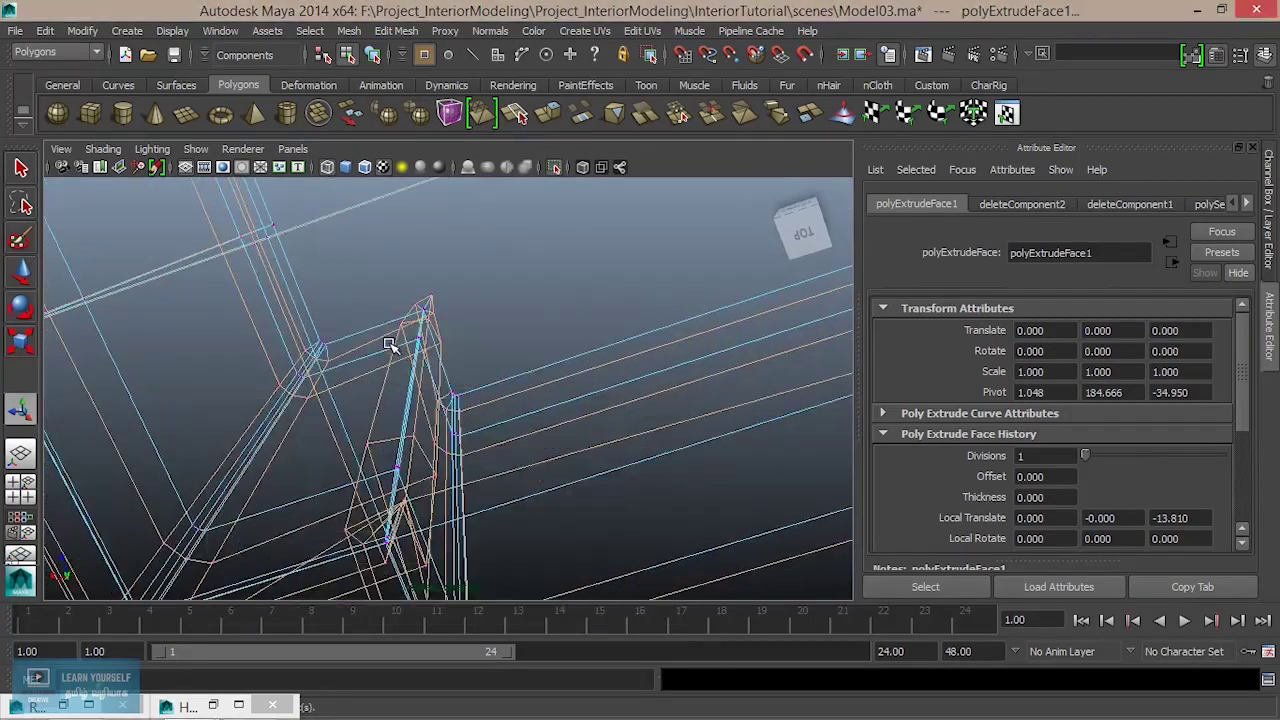
{"action": "key", "text": "space"}
{"action": "key", "text": "space"}
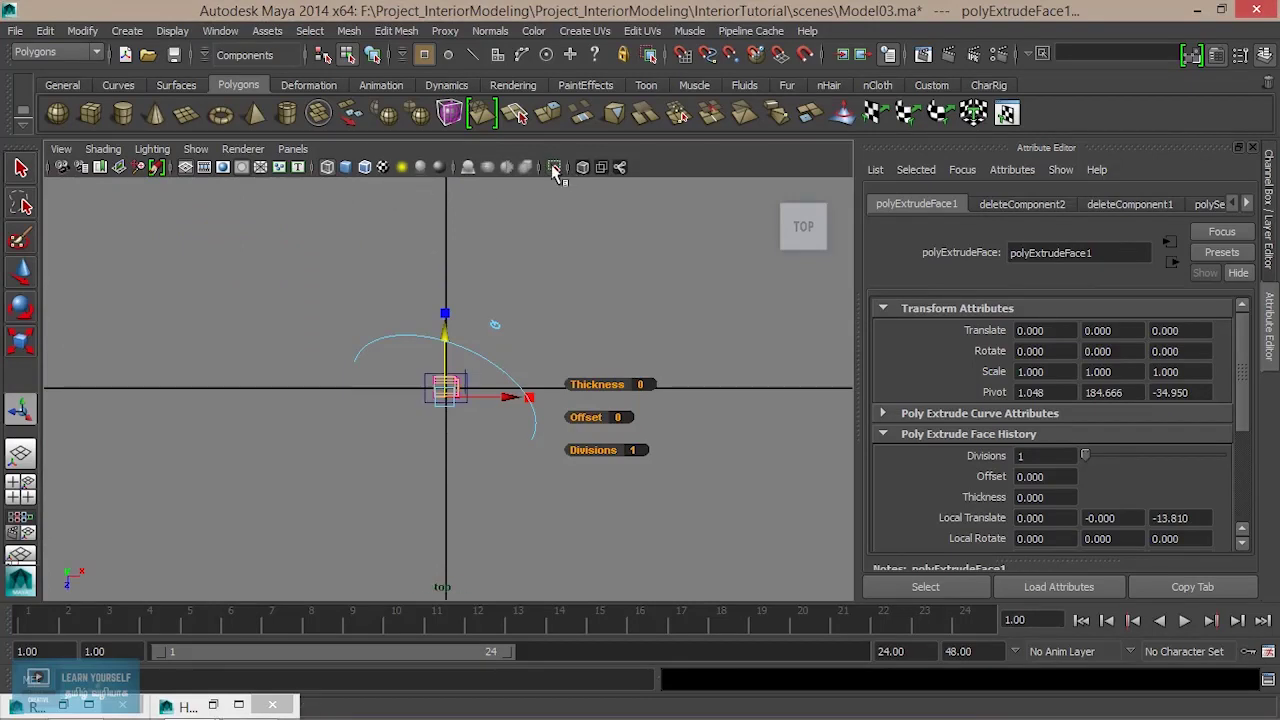
In Top view, slide polySurface141's corner vertices along X, snapping the pivot to the corner vertex.
{"action": "scroll", "coordinate": [519, 322], "scroll_direction": "up", "scroll_amount": 2}
{"action": "scroll", "coordinate": [514, 349], "scroll_direction": "up", "scroll_amount": 5}
{"action": "scroll", "coordinate": [517, 400], "scroll_direction": "down", "scroll_amount": 1}
{"action": "scroll", "coordinate": [520, 417], "scroll_direction": "up", "scroll_amount": 3}
{"action": "scroll", "coordinate": [434, 517], "scroll_direction": "down", "scroll_amount": 3}
{"action": "mouse_move", "coordinate": [434, 517]}
{"action": "left_mouse_down", "text": "alt"}
{"action": "mouse_move", "coordinate": [480, 531]}
{"action": "mouse_move", "coordinate": [486, 466]}
{"action": "mouse_move", "coordinate": [471, 485]}
{"action": "left_mouse_up", "text": "alt"}
{"action": "key", "text": "F9"}
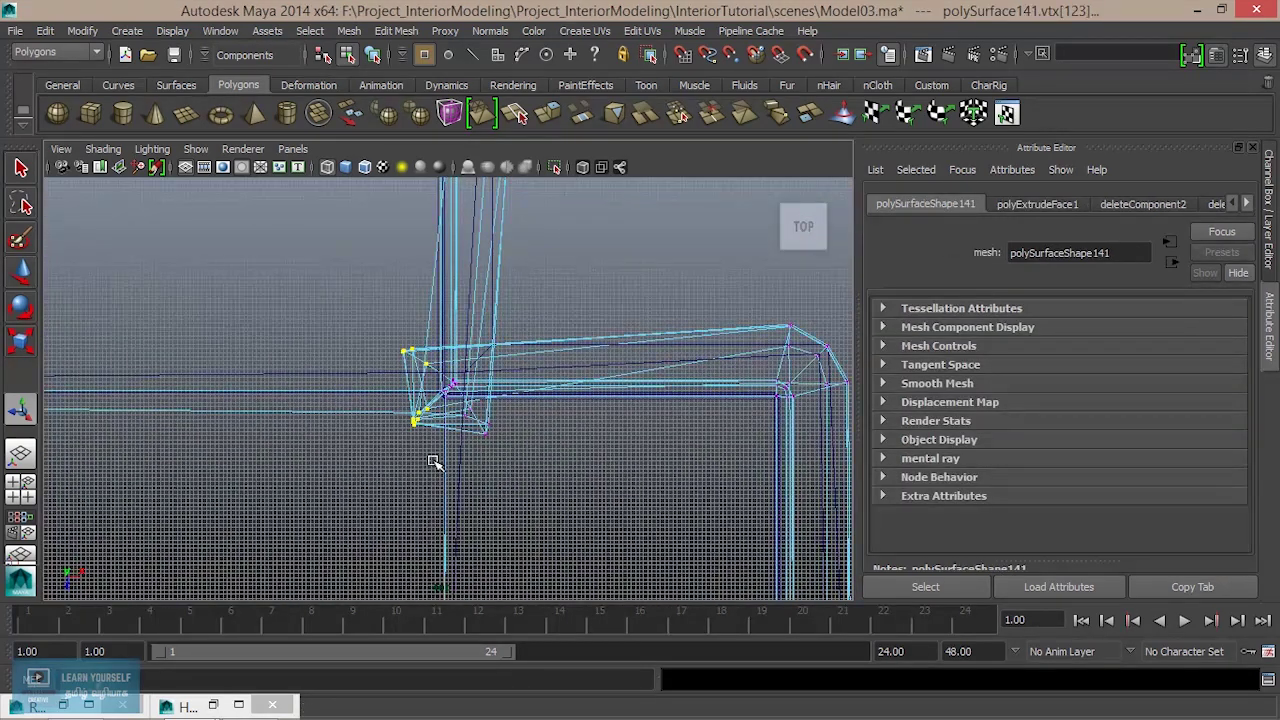
{"action": "key", "text": "w"}
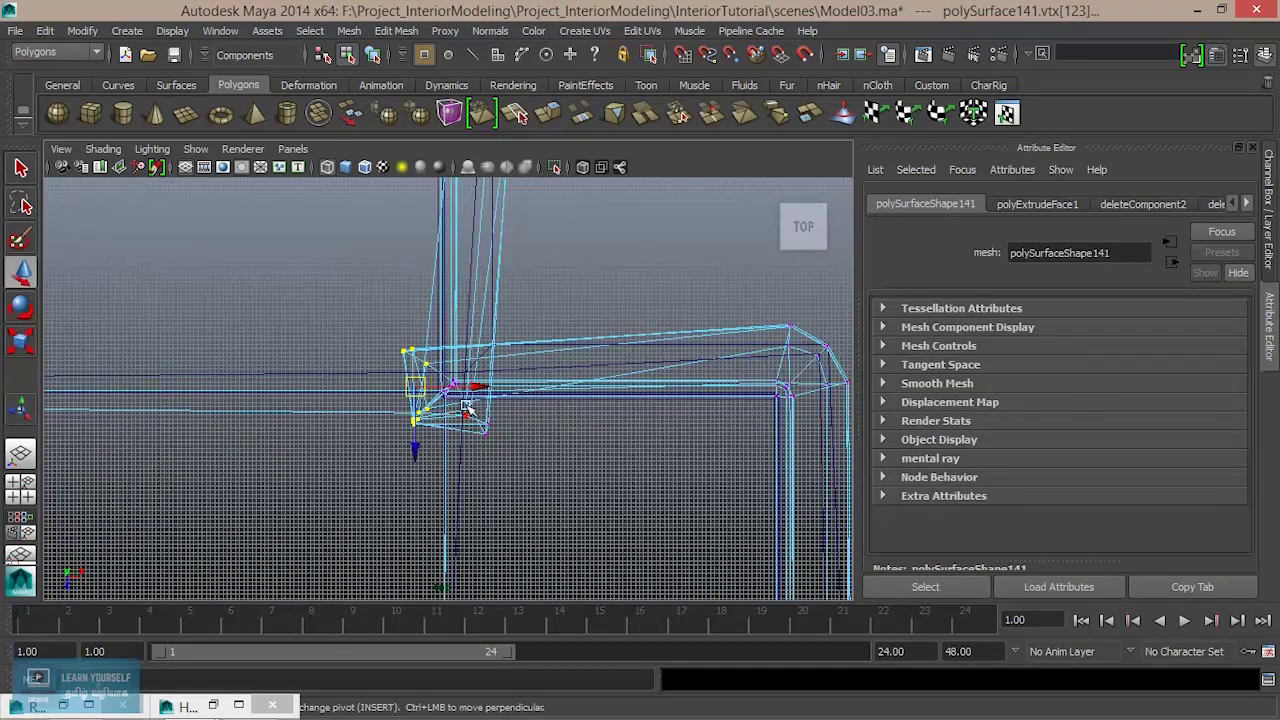
{"action": "left_click_drag", "start_coordinate": [479, 387], "coordinate": [575, 388]}
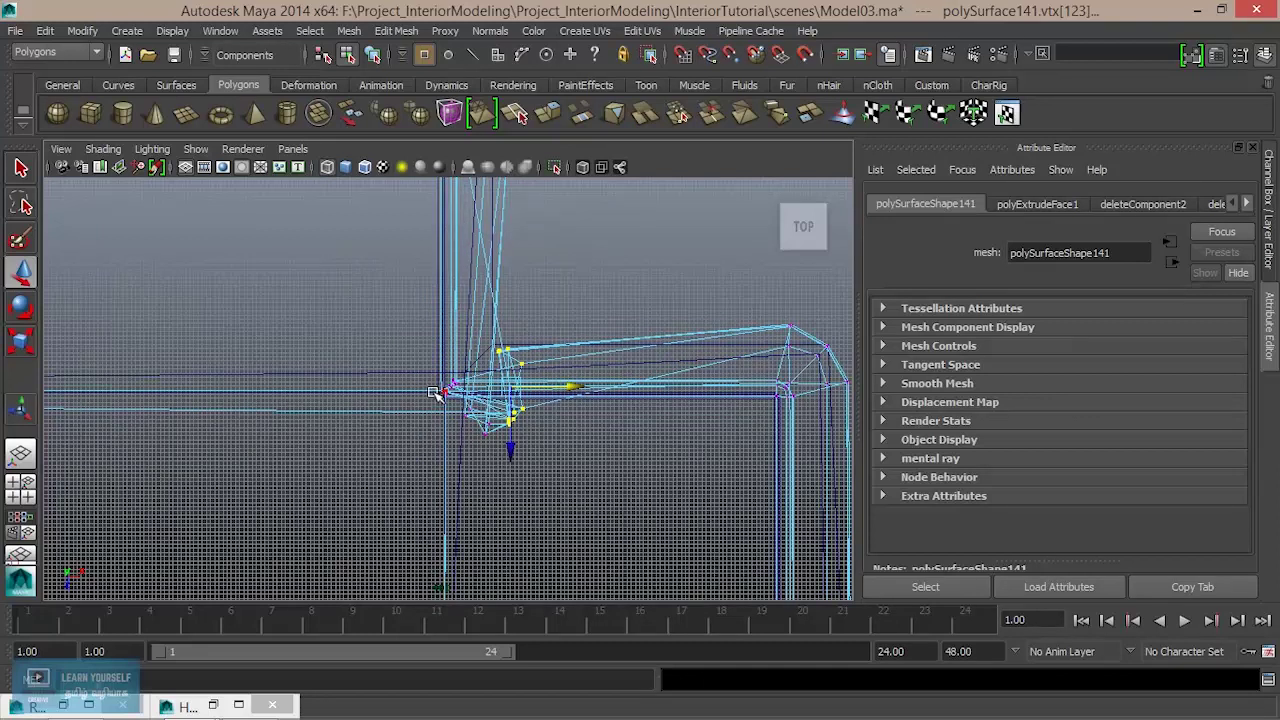
{"action": "mouse_move", "coordinate": [520, 476]}
{"action": "left_mouse_down"}
{"action": "mouse_move", "coordinate": [498, 503]}
{"action": "mouse_move", "coordinate": [485, 425]}
{"action": "left_mouse_up"}
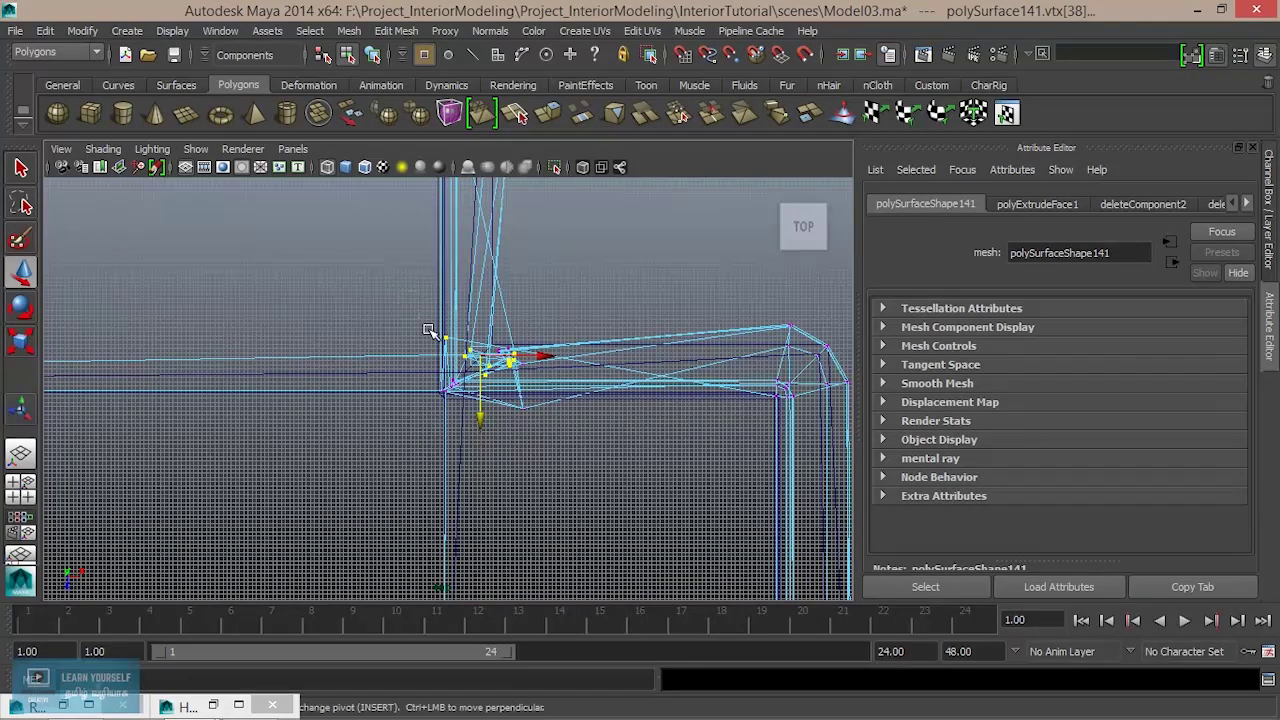
{"action": "left_click_drag", "start_coordinate": [451, 358], "coordinate": [521, 343]}
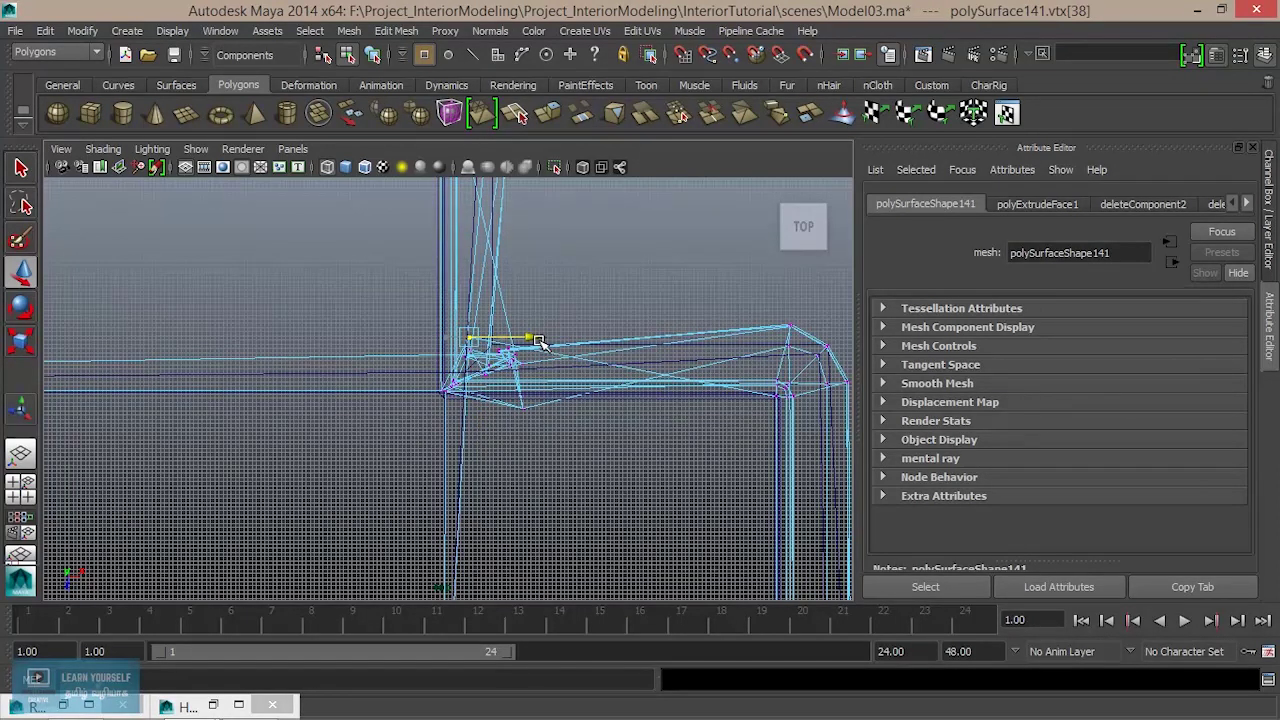
Return to a full perspective view and orbit around the corner to check the wall edges.
{"action": "key", "text": "space"}
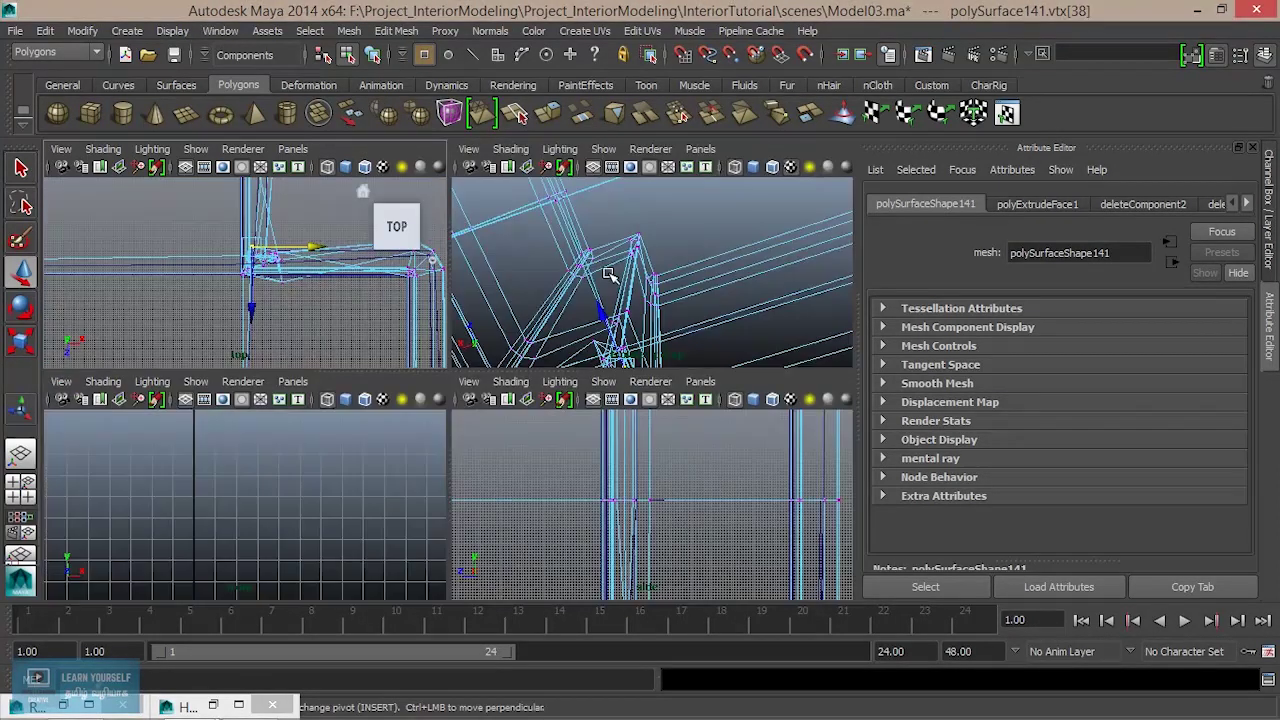
{"action": "key", "text": "space"}
{"action": "mouse_move", "coordinate": [580, 366]}
{"action": "left_mouse_down", "text": "alt"}
{"action": "mouse_move", "coordinate": [462, 479]}
{"action": "mouse_move", "coordinate": [440, 421]}
{"action": "mouse_move", "coordinate": [284, 424]}
{"action": "left_mouse_up", "text": "alt"}
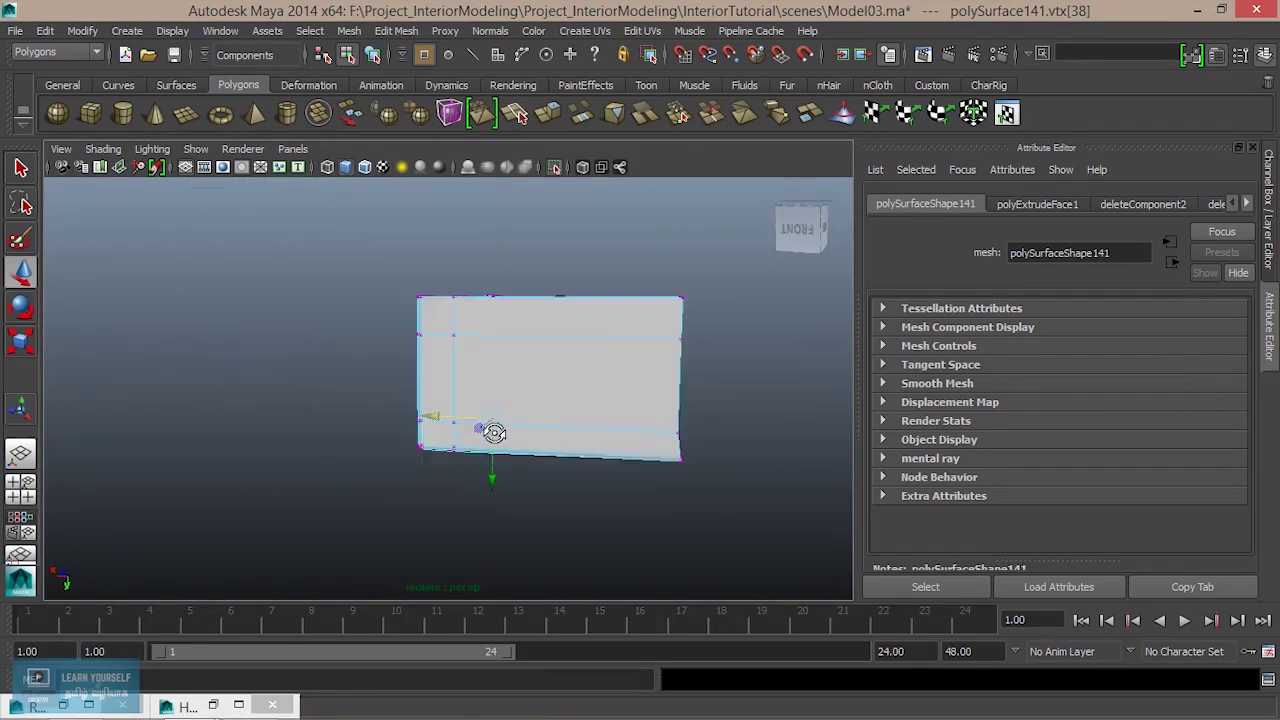
{"action": "scroll", "coordinate": [284, 424], "scroll_direction": "up", "scroll_amount": 5}
{"action": "mouse_move", "coordinate": [500, 471]}
{"action": "left_mouse_down", "text": "alt"}
{"action": "mouse_move", "coordinate": [451, 486]}
{"action": "mouse_move", "coordinate": [634, 466]}
{"action": "mouse_move", "coordinate": [626, 399]}
{"action": "mouse_move", "coordinate": [337, 400]}
{"action": "mouse_move", "coordinate": [738, 244]}
{"action": "left_mouse_up", "text": "alt"}
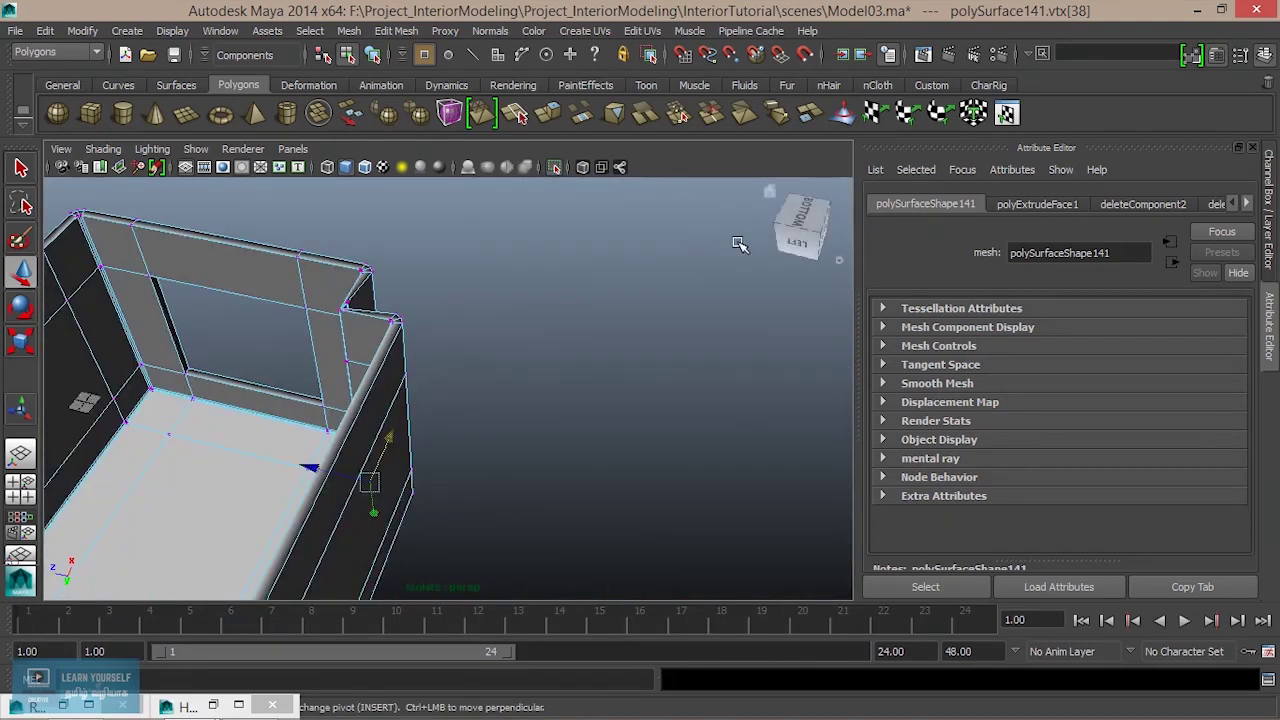
{"action": "left_click", "coordinate": [773, 194]}
{"action": "scroll", "coordinate": [420, 363], "scroll_direction": "down", "scroll_amount": 3}
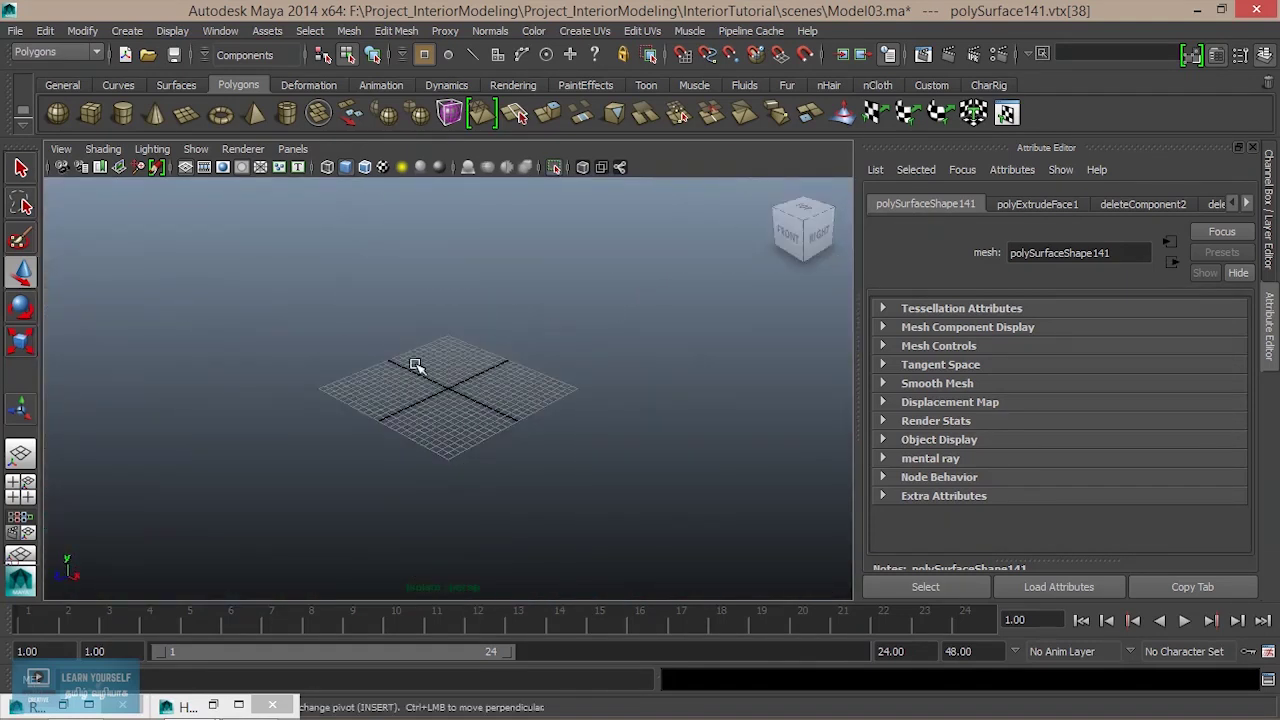
Leave vertex mode, show the whole scene again and orbit in to the corner pillar.
{"action": "scroll", "coordinate": [712, 363], "scroll_direction": "up", "scroll_amount": 5}
{"action": "mouse_move", "coordinate": [691, 366]}
{"action": "left_mouse_down", "text": "alt"}
{"action": "mouse_move", "coordinate": [657, 360]}
{"action": "mouse_move", "coordinate": [606, 397]}
{"action": "mouse_move", "coordinate": [601, 343]}
{"action": "mouse_move", "coordinate": [597, 391]}
{"action": "left_mouse_up", "text": "alt"}
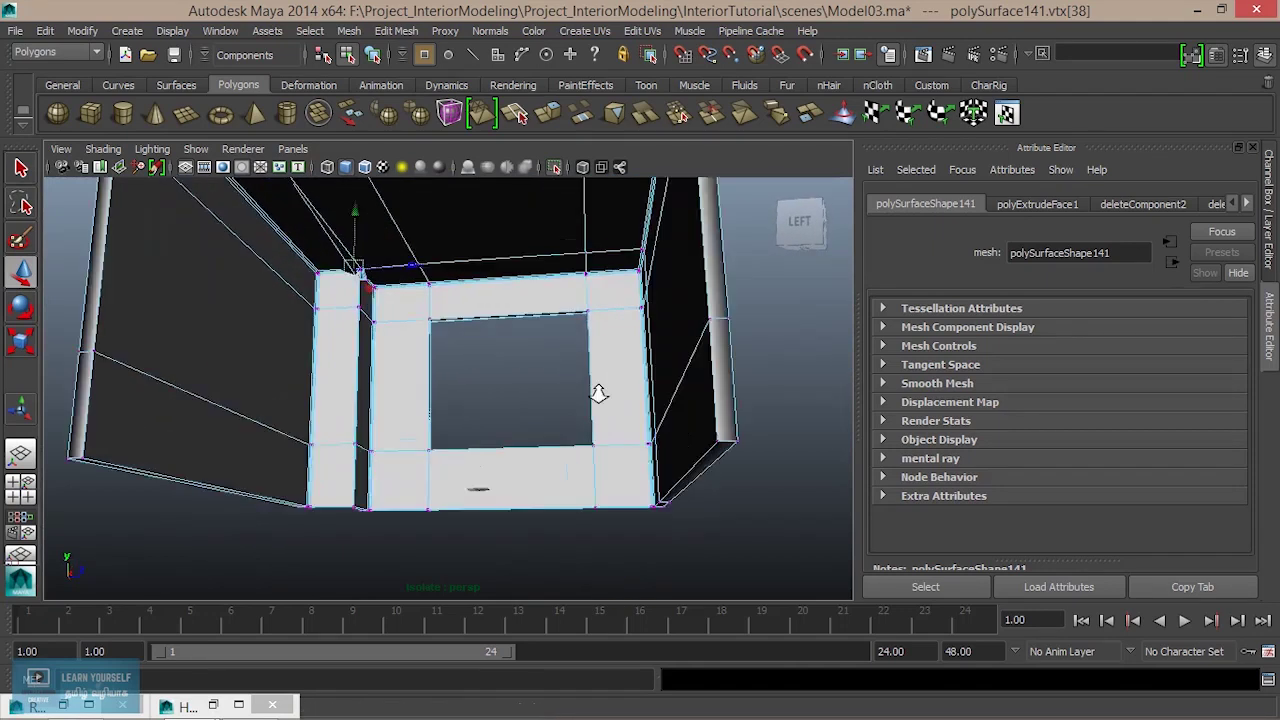
{"action": "scroll", "coordinate": [669, 423], "scroll_direction": "up", "scroll_amount": 3}
{"action": "mouse_move", "coordinate": [669, 423]}
{"action": "left_mouse_down", "text": "alt"}
{"action": "mouse_move", "coordinate": [517, 400]}
{"action": "mouse_move", "coordinate": [489, 412]}
{"action": "left_mouse_up", "text": "alt"}
{"action": "right_click_drag", "start_coordinate": [510, 317], "coordinate": [585, 248]}
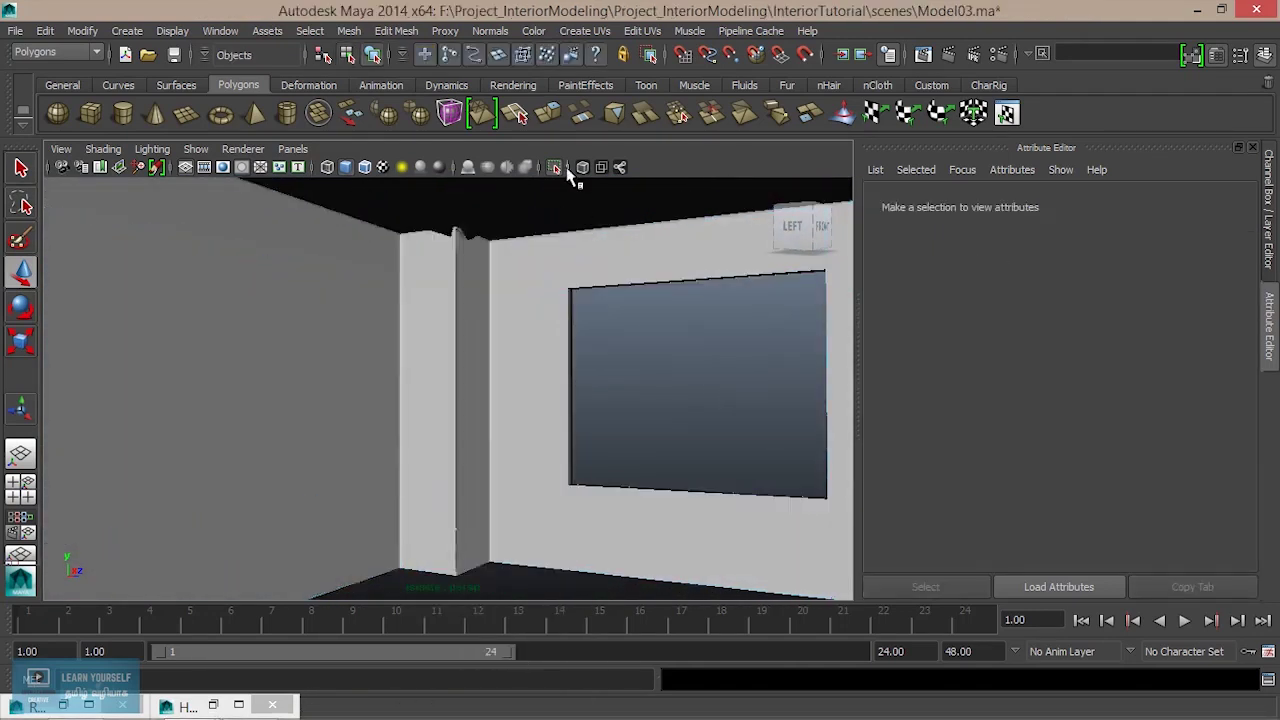
{"action": "left_click", "coordinate": [554, 168]}
{"action": "scroll", "coordinate": [505, 250], "scroll_direction": "up", "scroll_amount": 3}
{"action": "mouse_move", "coordinate": [586, 357]}
{"action": "left_mouse_down", "text": "alt"}
{"action": "mouse_move", "coordinate": [571, 506]}
{"action": "mouse_move", "coordinate": [489, 363]}
{"action": "left_mouse_up", "text": "alt"}
Select the wall mesh and raise its ceiling-corner vertex along Y to close the notch.
{"action": "left_click", "coordinate": [488, 360]}
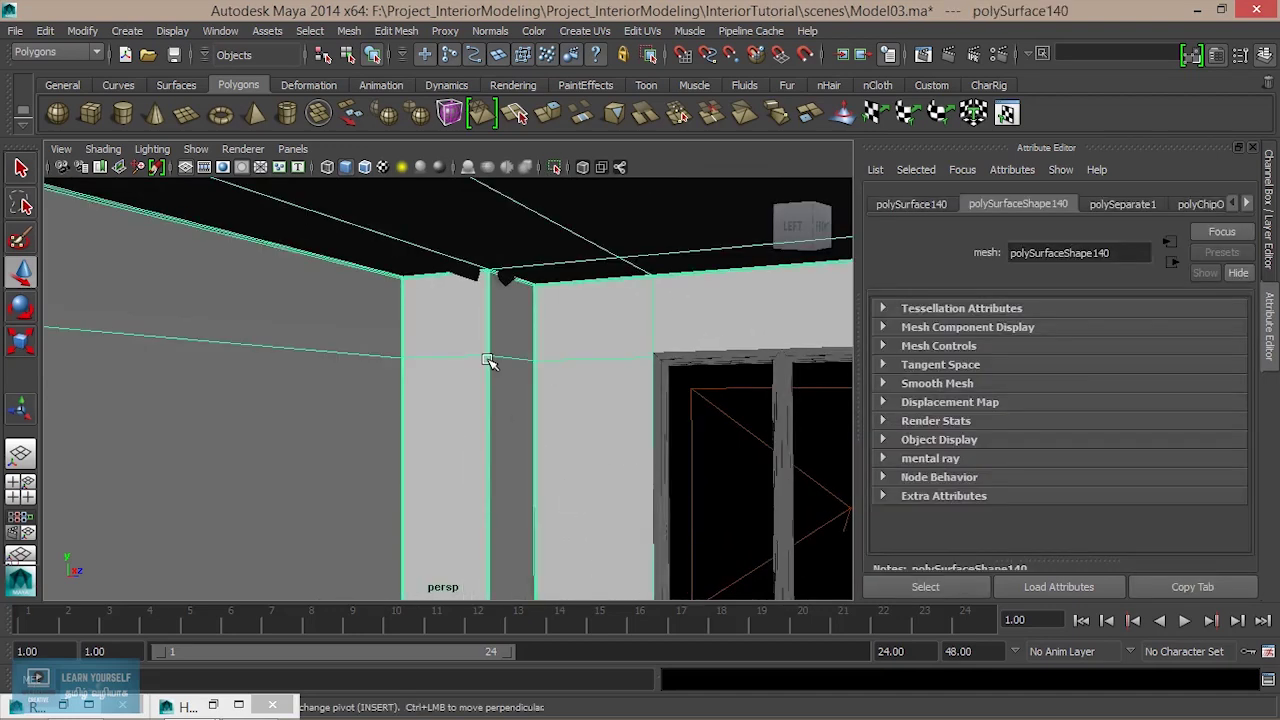
{"action": "scroll", "coordinate": [484, 363], "scroll_direction": "up", "scroll_amount": 2}
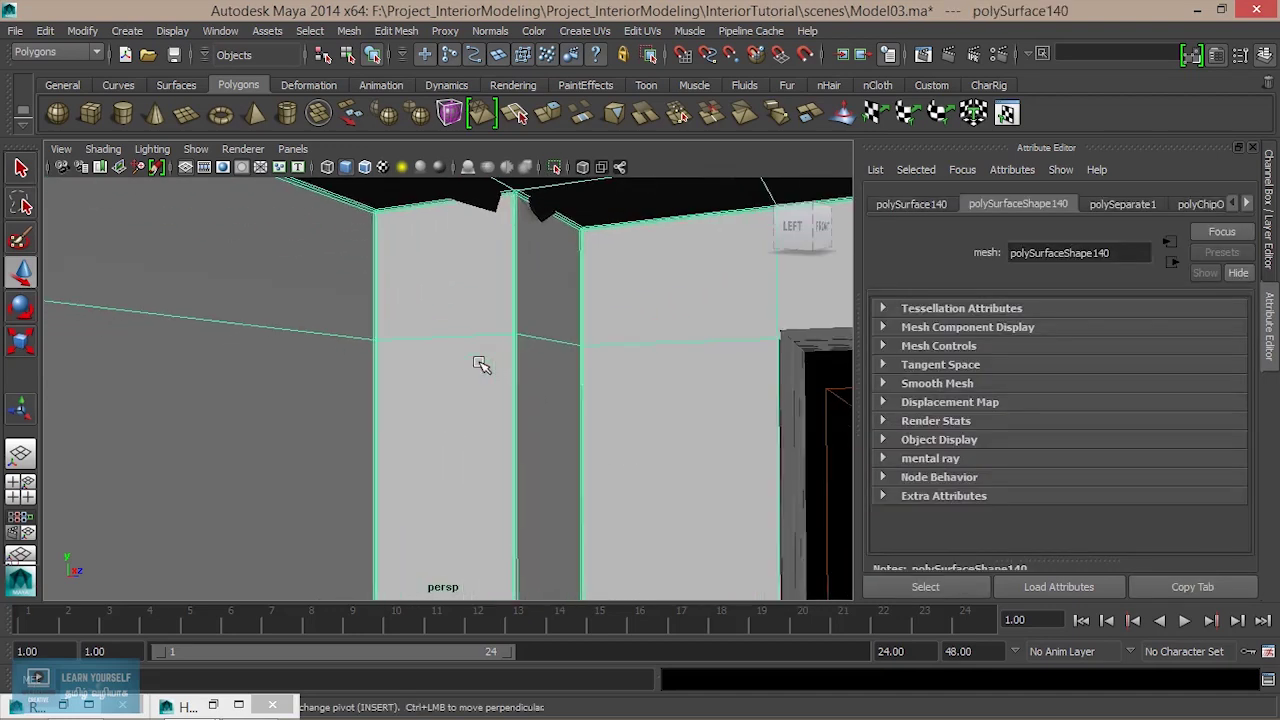
{"action": "left_click_drag", "start_coordinate": [558, 263], "coordinate": [510, 346], "text": "alt"}
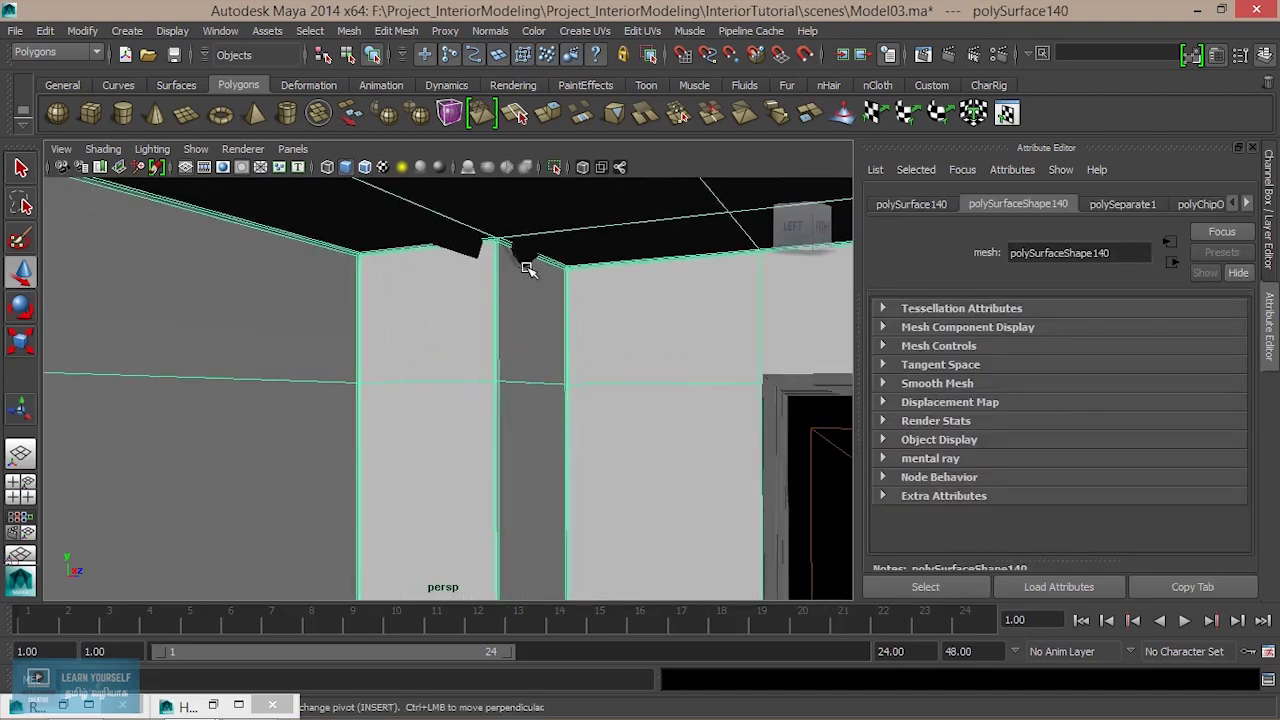
{"action": "scroll", "coordinate": [537, 333], "scroll_direction": "up", "scroll_amount": 2}
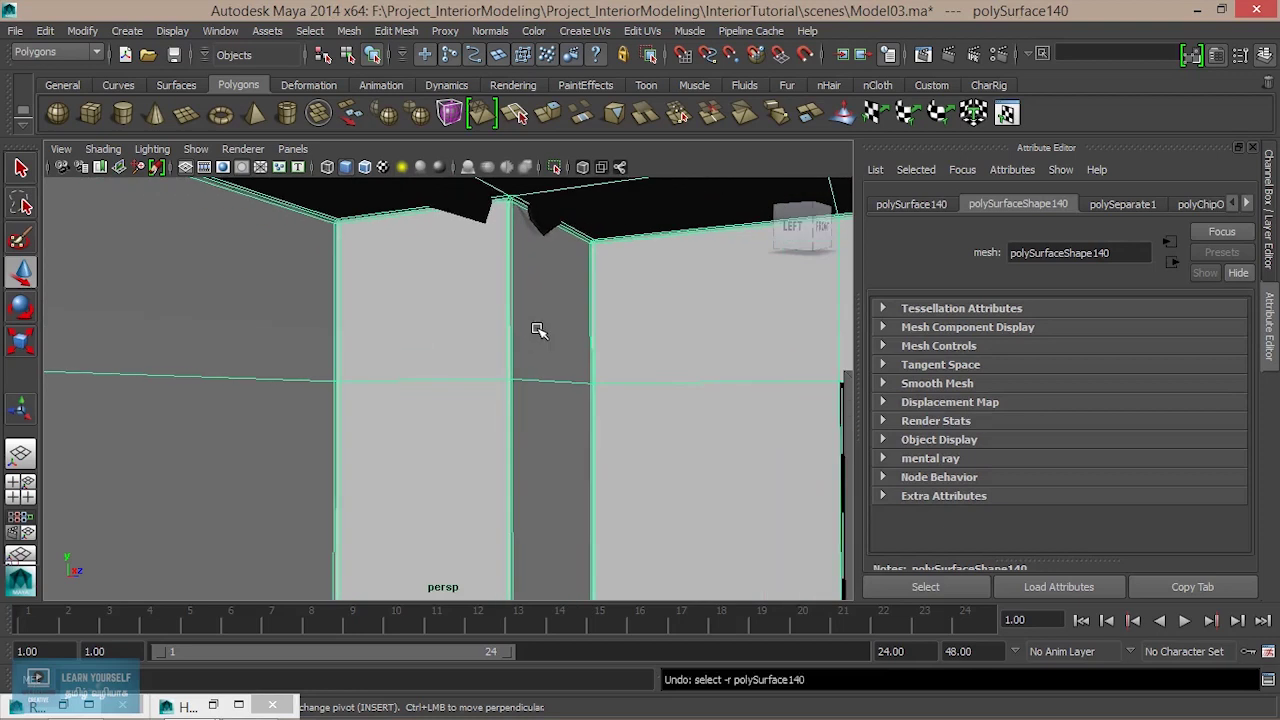
{"action": "left_click", "coordinate": [538, 331], "text": "ctrl"}
{"action": "left_click", "coordinate": [537, 331]}
{"action": "mouse_move", "coordinate": [537, 331]}
{"action": "left_mouse_down", "text": "alt"}
{"action": "mouse_move", "coordinate": [518, 443]}
{"action": "mouse_move", "coordinate": [511, 397]}
{"action": "mouse_move", "coordinate": [563, 251]}
{"action": "left_mouse_up", "text": "alt"}
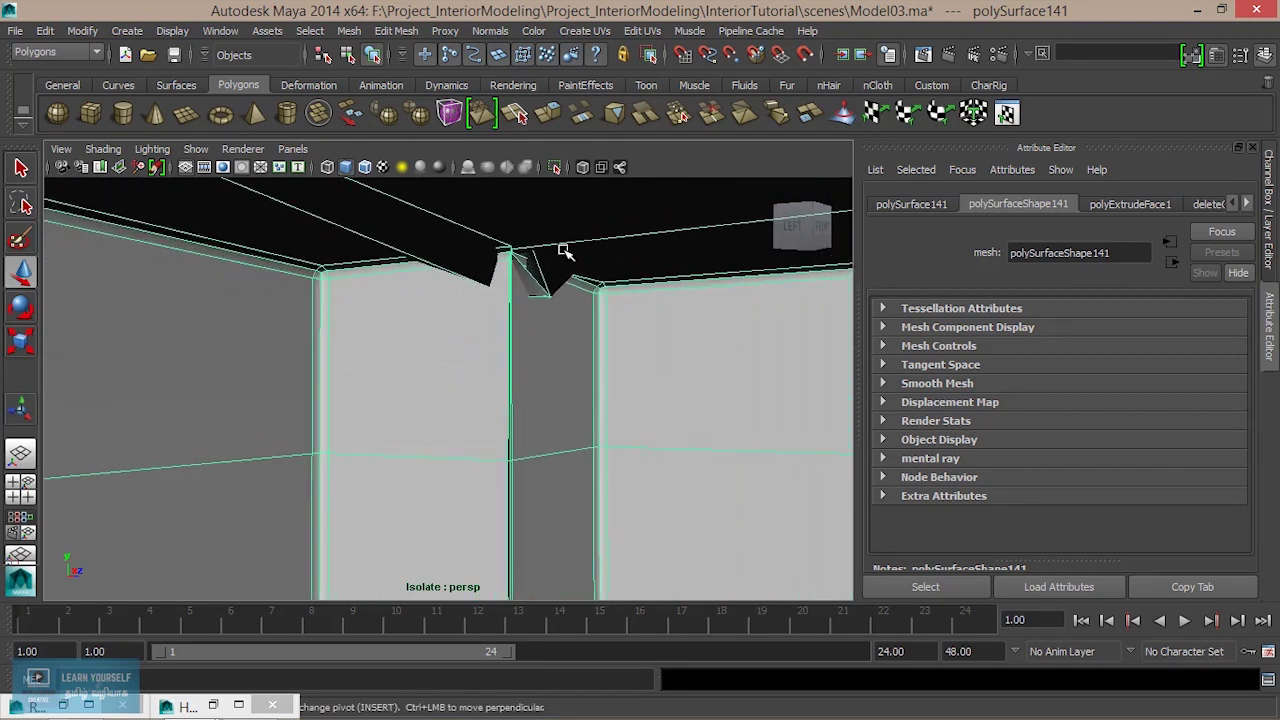
{"action": "right_click", "coordinate": [500, 252]}
{"action": "left_click", "coordinate": [500, 249]}
{"action": "left_click_drag", "start_coordinate": [569, 334], "coordinate": [580, 338]}
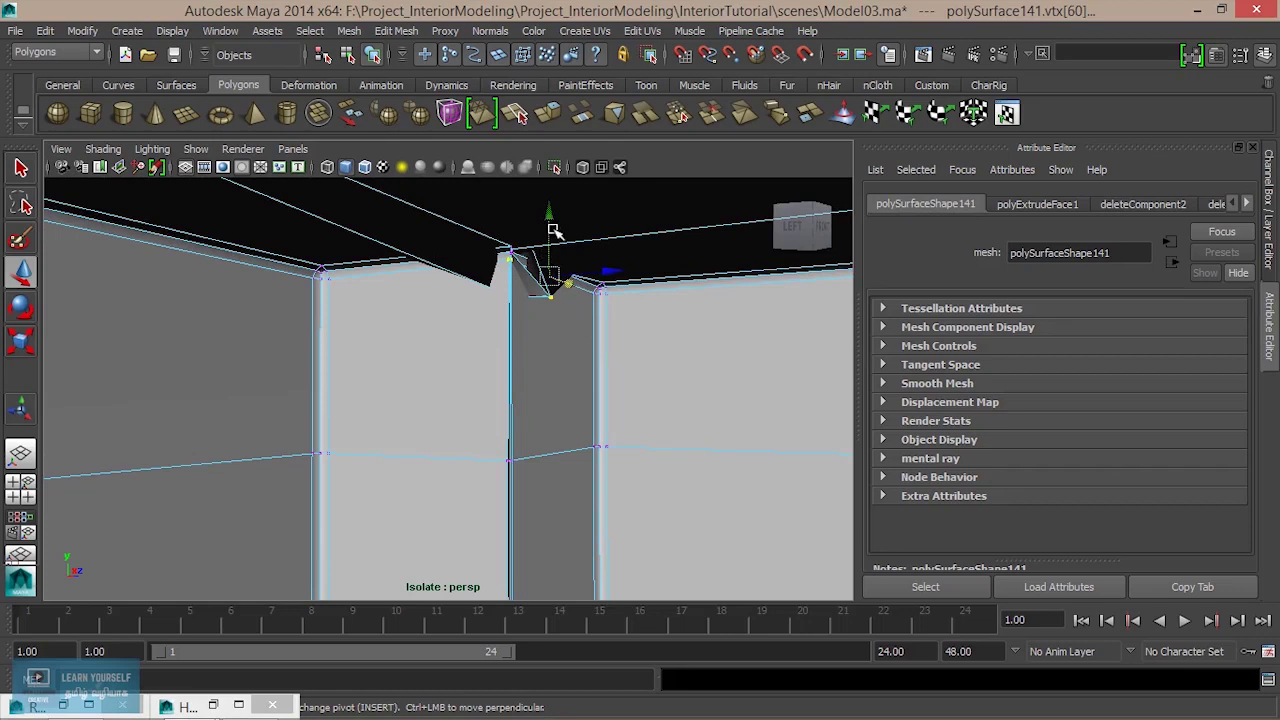
{"action": "left_click_drag", "start_coordinate": [553, 231], "coordinate": [552, 202]}
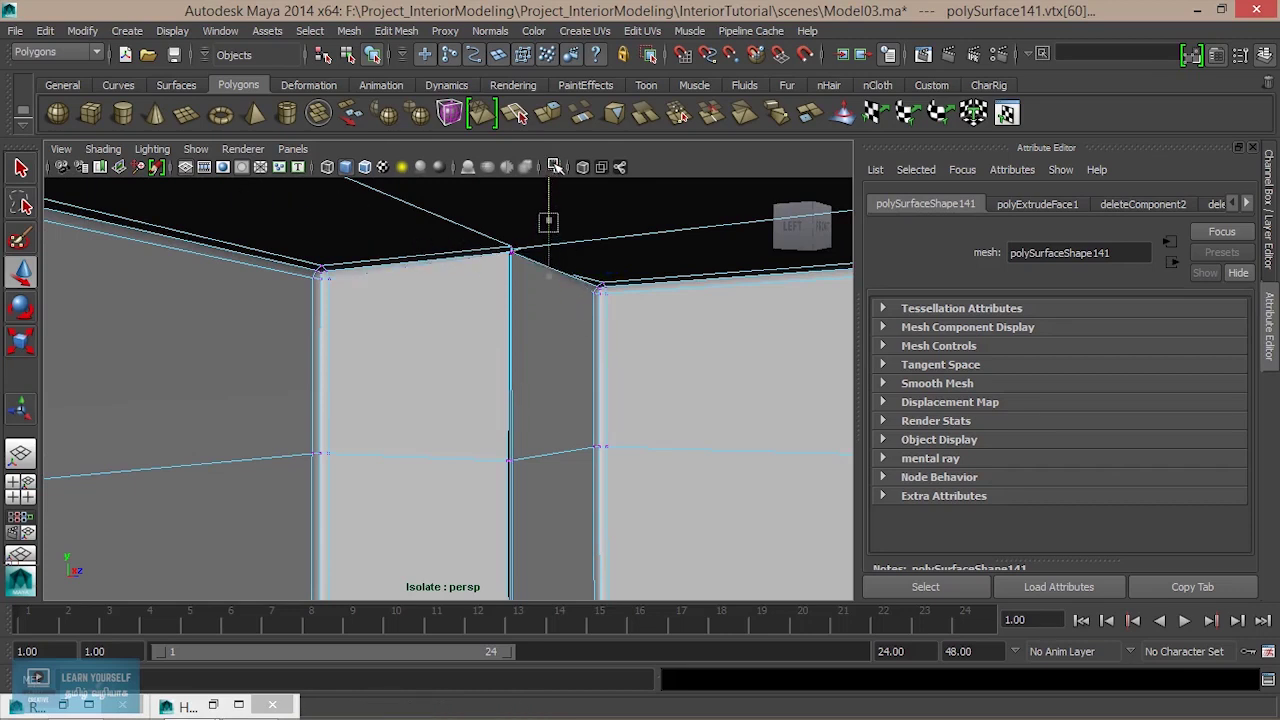
Orbit round to face the window wall and return to object mode.
{"action": "scroll", "coordinate": [543, 346], "scroll_direction": "down", "scroll_amount": 2}
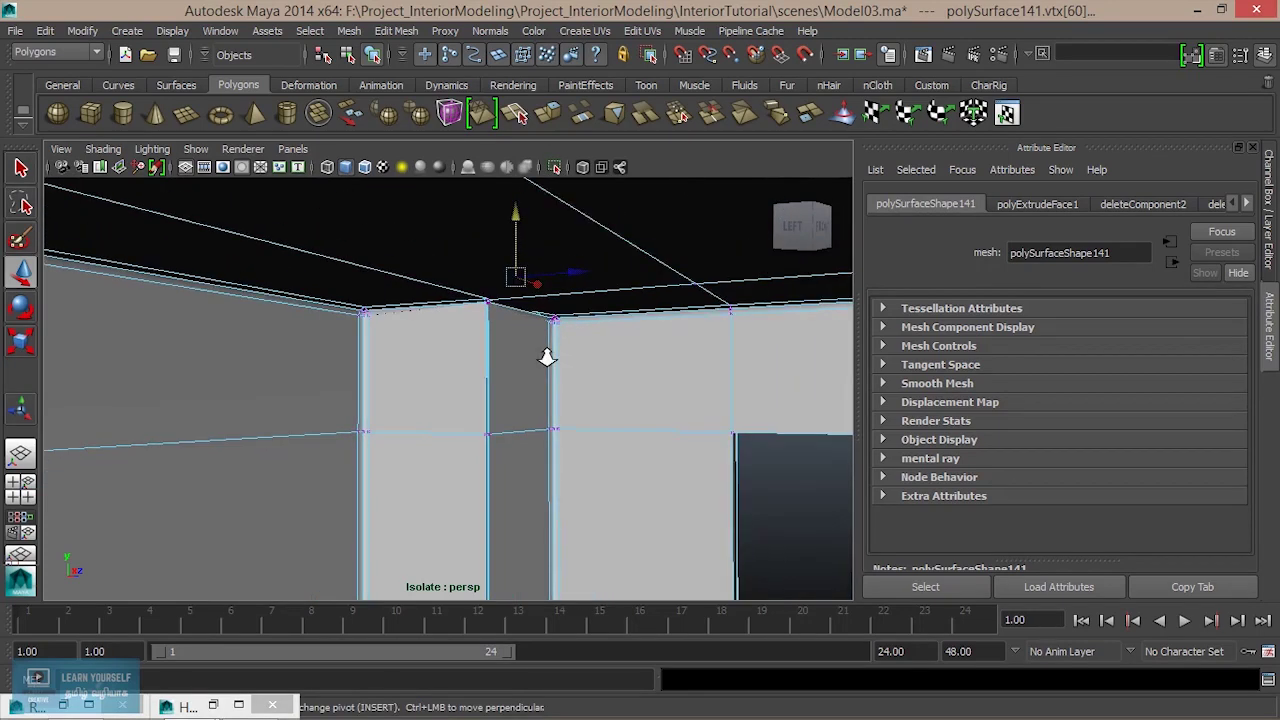
{"action": "scroll", "coordinate": [547, 358], "scroll_direction": "down", "scroll_amount": 2}
{"action": "scroll", "coordinate": [547, 358], "scroll_direction": "down", "scroll_amount": 3}
{"action": "mouse_move", "coordinate": [543, 434]}
{"action": "left_mouse_down", "text": "alt"}
{"action": "mouse_move", "coordinate": [491, 303]}
{"action": "mouse_move", "coordinate": [494, 334]}
{"action": "left_mouse_up", "text": "alt"}
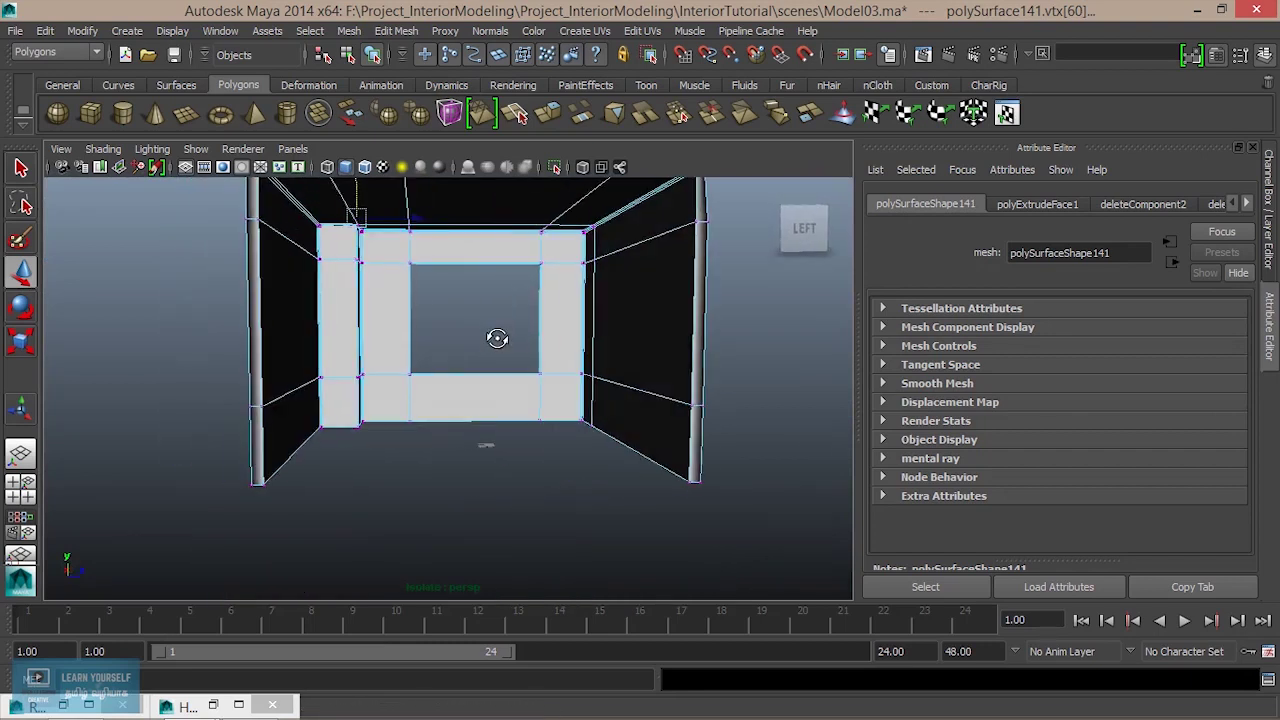
{"action": "scroll", "coordinate": [414, 358], "scroll_direction": "down", "scroll_amount": 1}
{"action": "scroll", "coordinate": [414, 358], "scroll_direction": "up", "scroll_amount": 3}
{"action": "scroll", "coordinate": [586, 386], "scroll_direction": "down", "scroll_amount": 1}
{"action": "right_click_drag", "start_coordinate": [599, 272], "coordinate": [670, 252]}
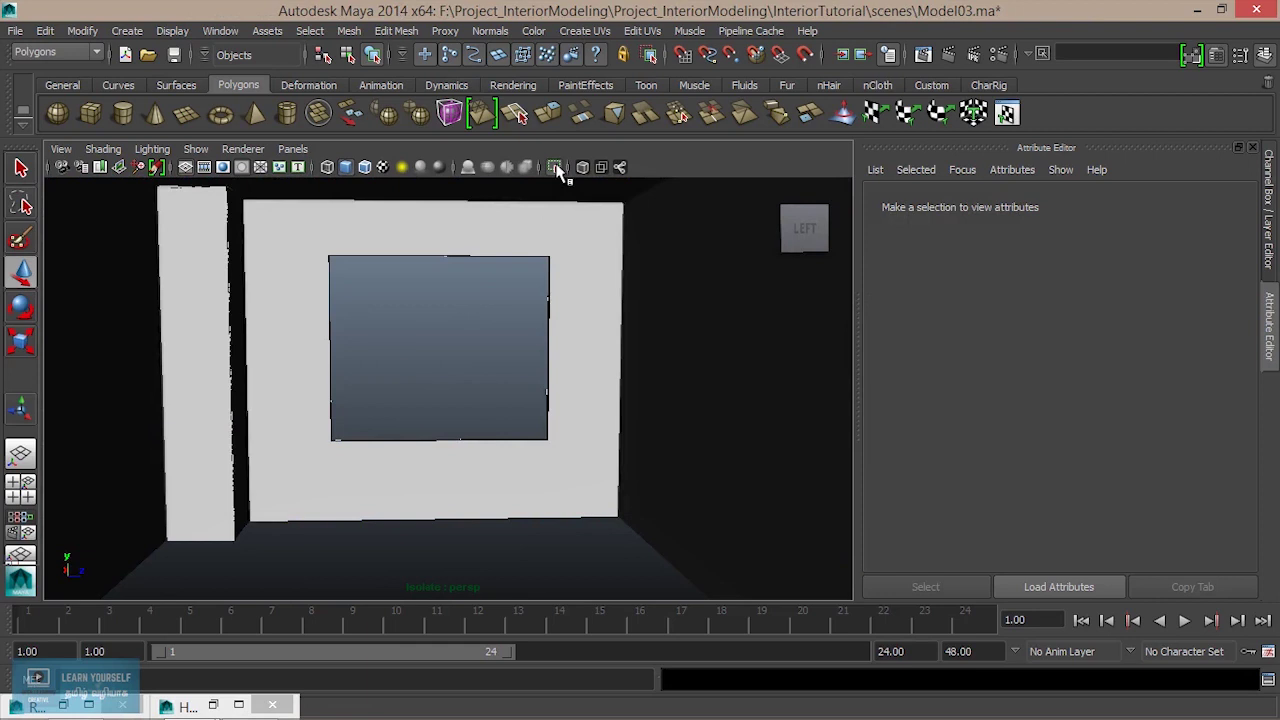
Toggle isolate selection to bring back the whole scene, then orbit to an angled window-wall view.
{"action": "left_click", "coordinate": [556, 168]}
{"action": "left_click", "coordinate": [556, 168]}
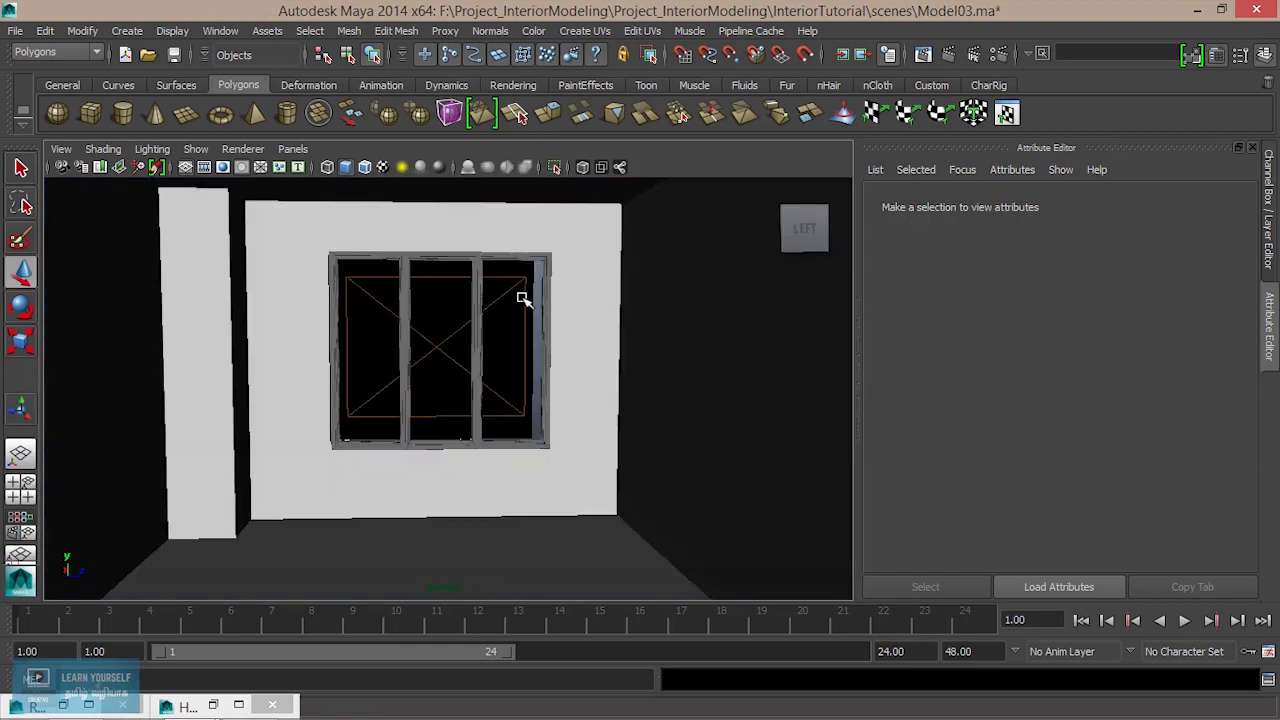
{"action": "mouse_move", "coordinate": [471, 346]}
{"action": "left_mouse_down", "text": "alt"}
{"action": "mouse_move", "coordinate": [451, 291]}
{"action": "mouse_move", "coordinate": [508, 346]}
{"action": "mouse_move", "coordinate": [457, 297]}
{"action": "mouse_move", "coordinate": [520, 297]}
{"action": "left_mouse_up", "text": "alt"}
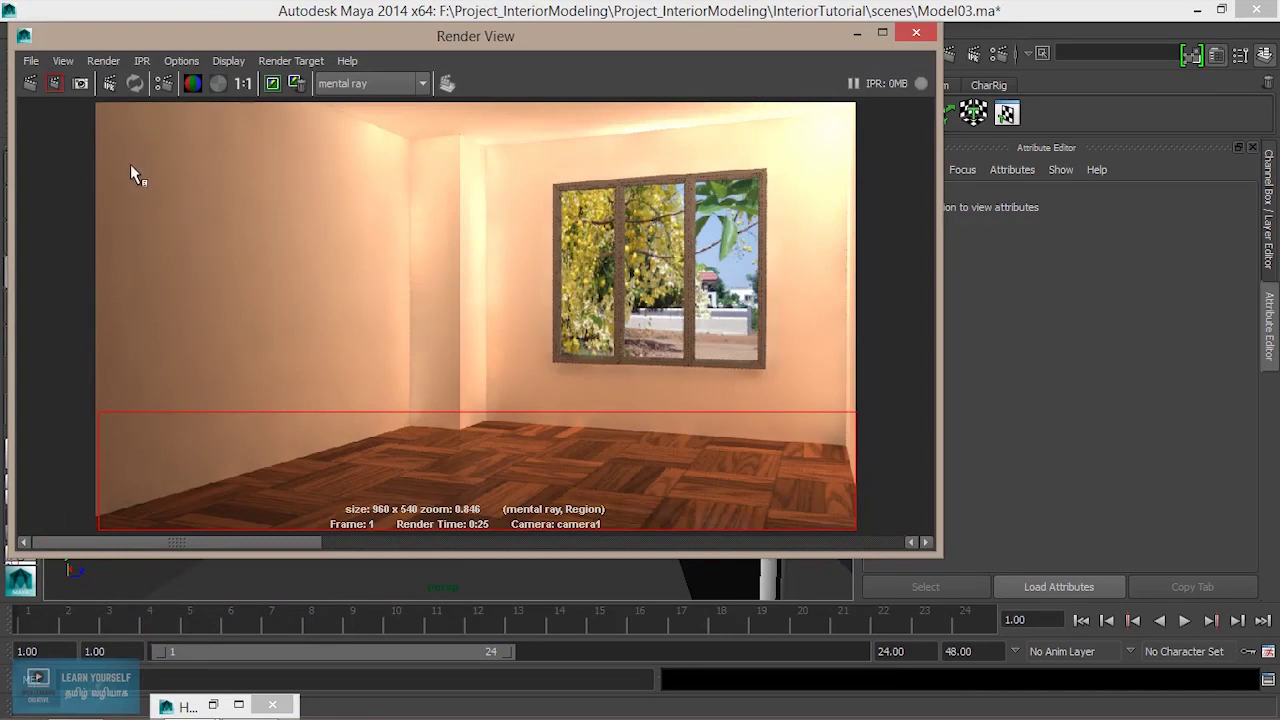
Scrub Render View history back to the floor sunlight render, zoom in, then minimize it.
{"action": "left_click", "coordinate": [732, 470]}
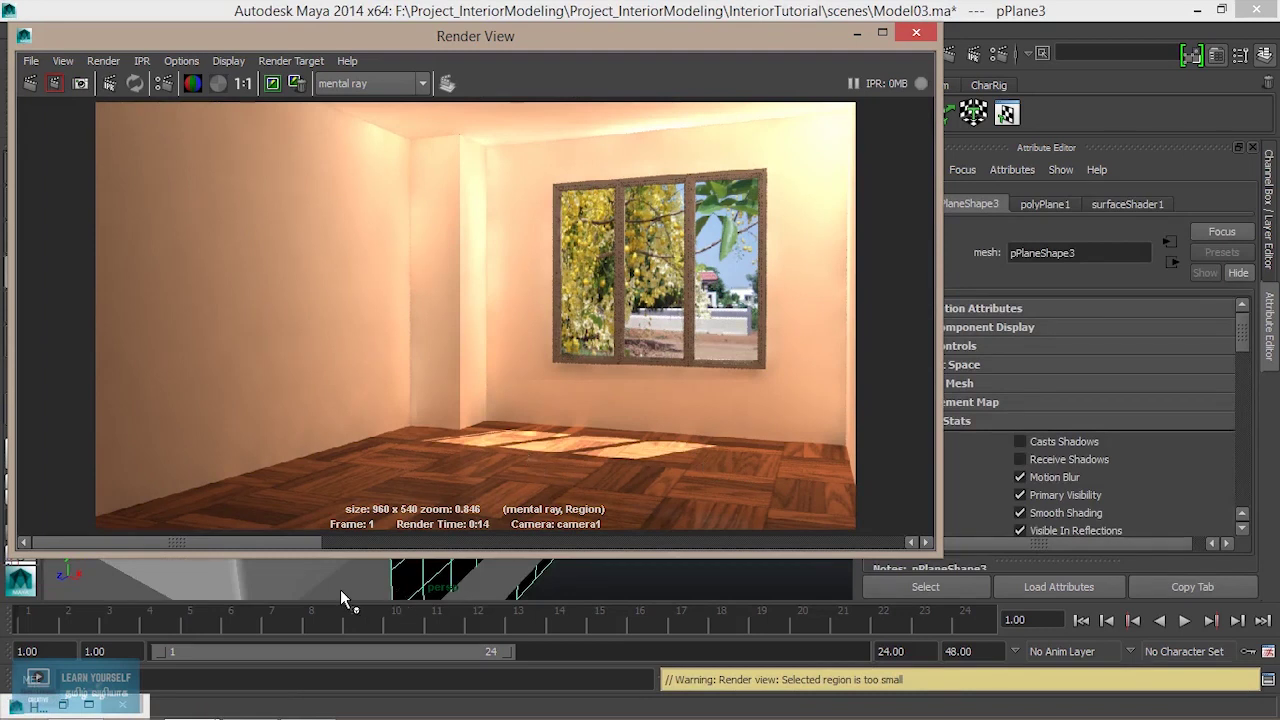
{"action": "left_click_drag", "start_coordinate": [273, 541], "coordinate": [448, 541]}
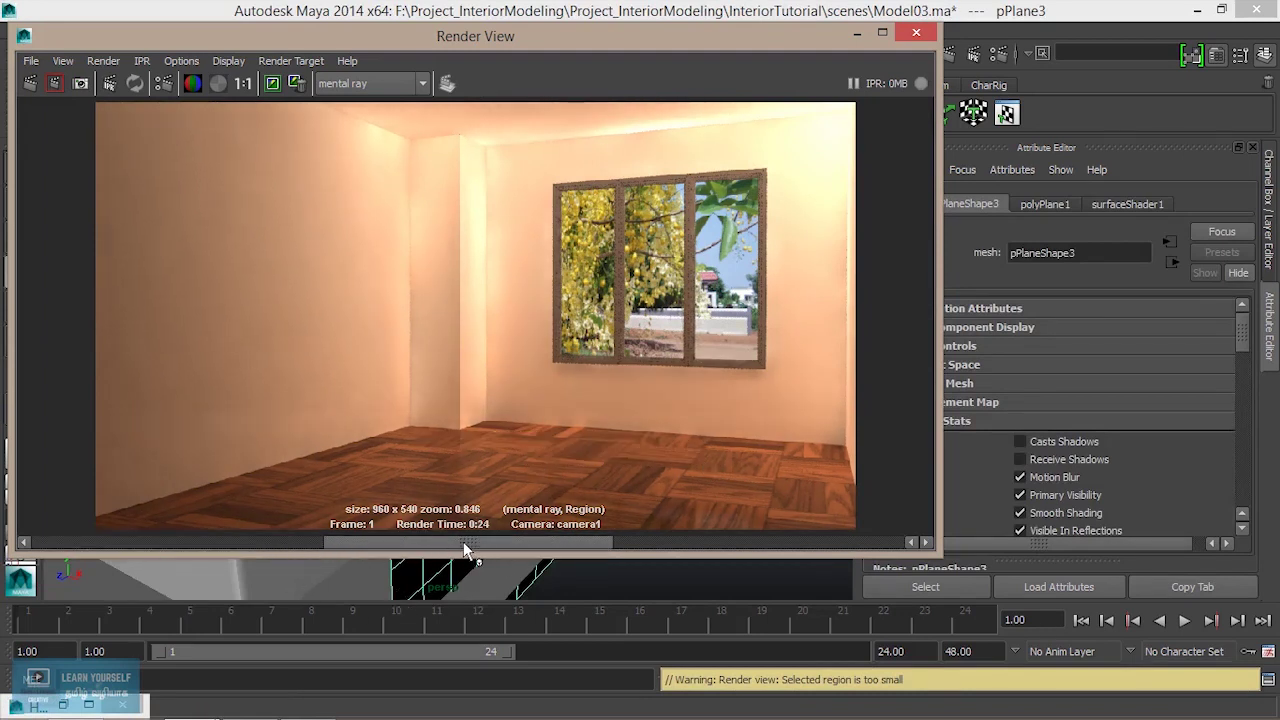
{"action": "left_click_drag", "start_coordinate": [472, 543], "coordinate": [372, 546]}
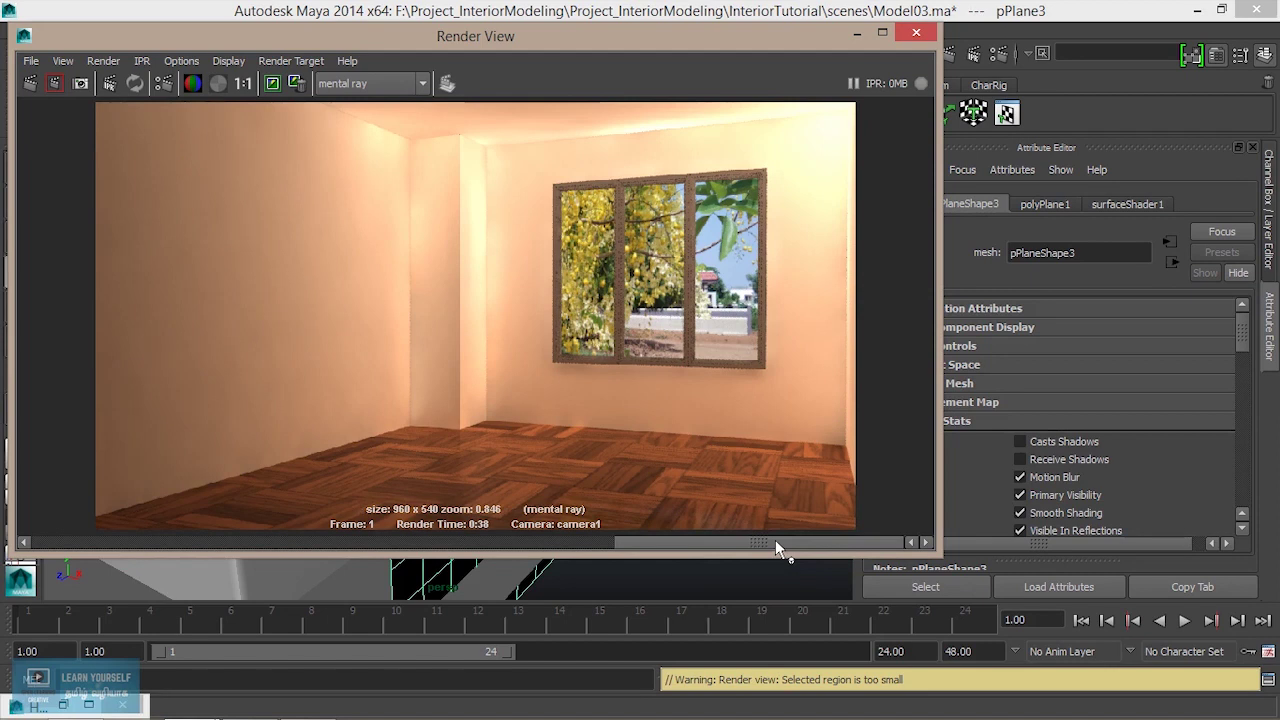
{"action": "scroll", "coordinate": [473, 160], "scroll_direction": "up", "scroll_amount": 3}
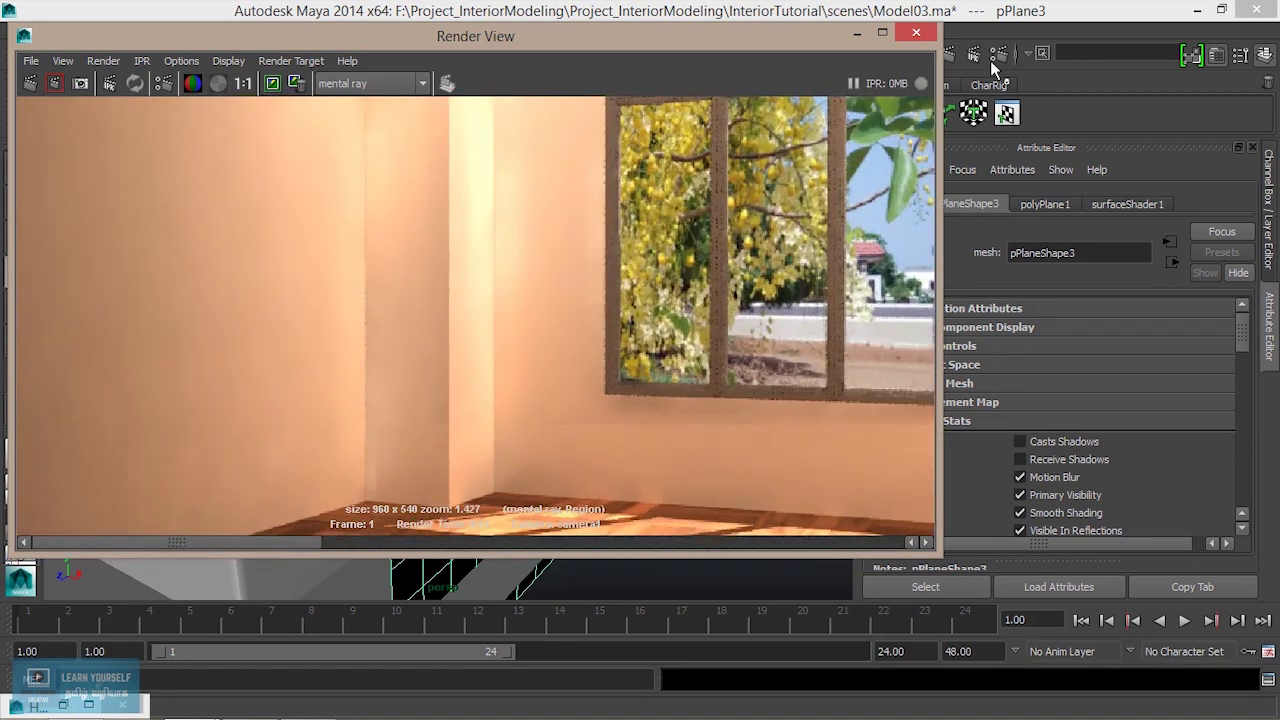
{"action": "left_click", "coordinate": [855, 36]}
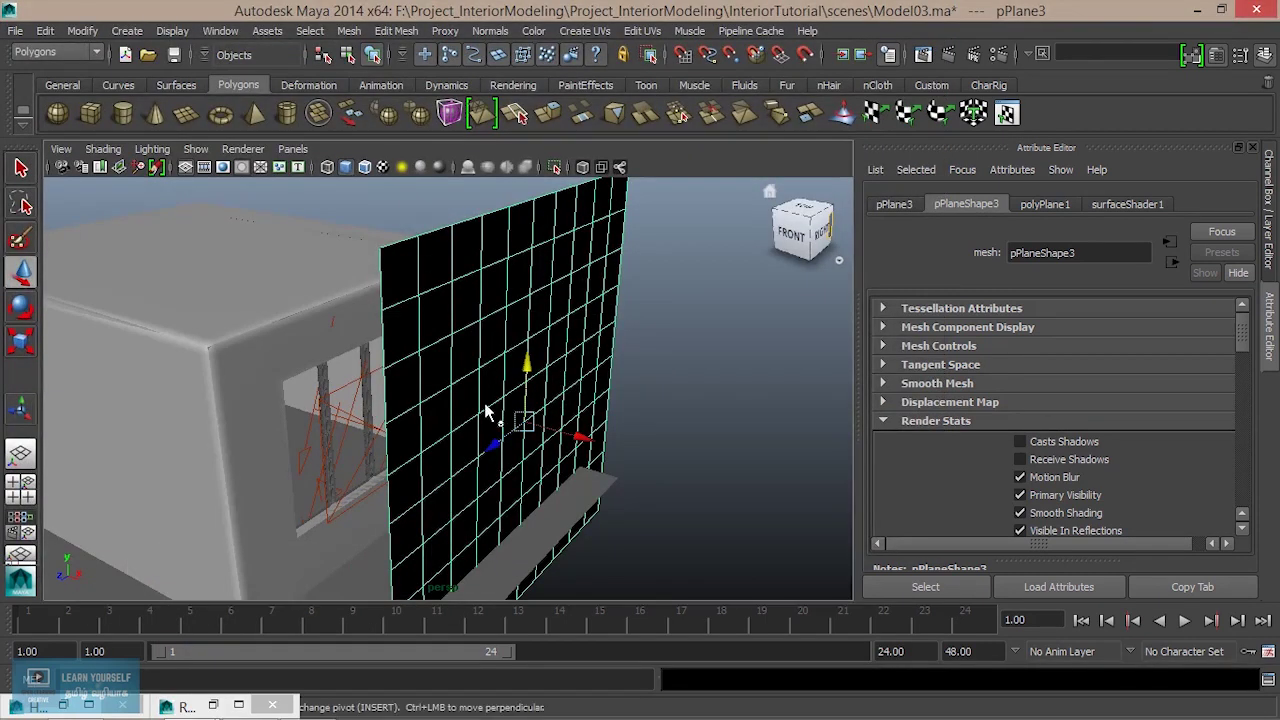
Select areaLight1 at the window from among the scene's lights.
{"action": "left_click_drag", "start_coordinate": [500, 414], "coordinate": [455, 383], "text": "alt"}
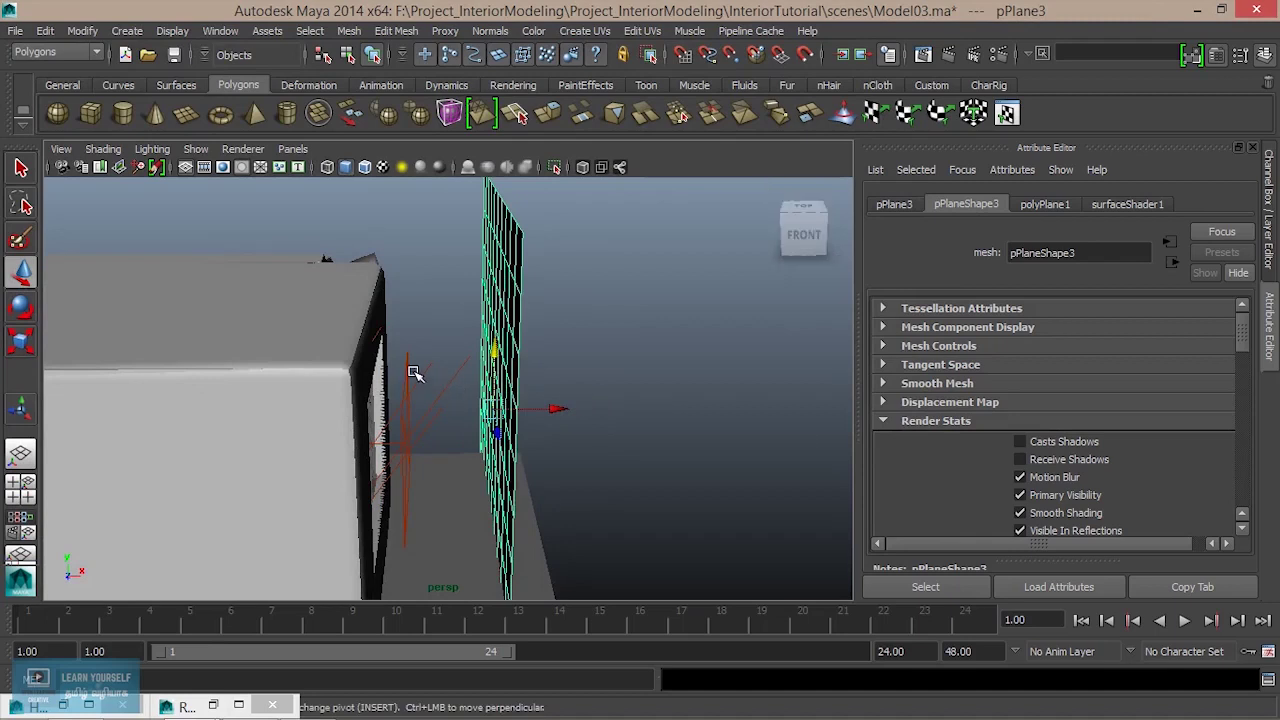
{"action": "left_click", "coordinate": [417, 378]}
{"action": "mouse_move", "coordinate": [483, 380]}
{"action": "left_mouse_down", "text": "alt"}
{"action": "mouse_move", "coordinate": [443, 366]}
{"action": "mouse_move", "coordinate": [528, 420]}
{"action": "mouse_move", "coordinate": [395, 358]}
{"action": "left_mouse_up", "text": "alt"}
{"action": "left_click", "coordinate": [403, 360]}
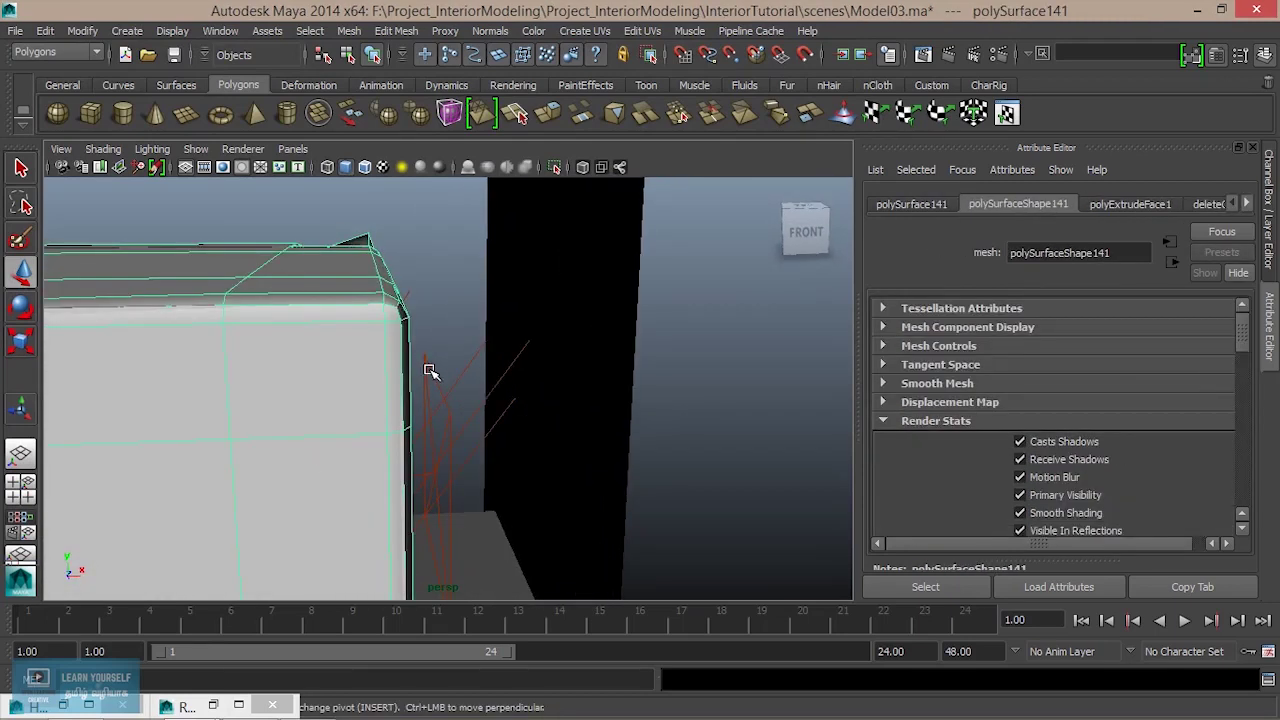
{"action": "left_click", "coordinate": [431, 371]}
{"action": "mouse_move", "coordinate": [431, 371]}
{"action": "left_mouse_down", "text": "alt"}
{"action": "mouse_move", "coordinate": [437, 403]}
{"action": "mouse_move", "coordinate": [548, 433]}
{"action": "left_mouse_up", "text": "alt"}
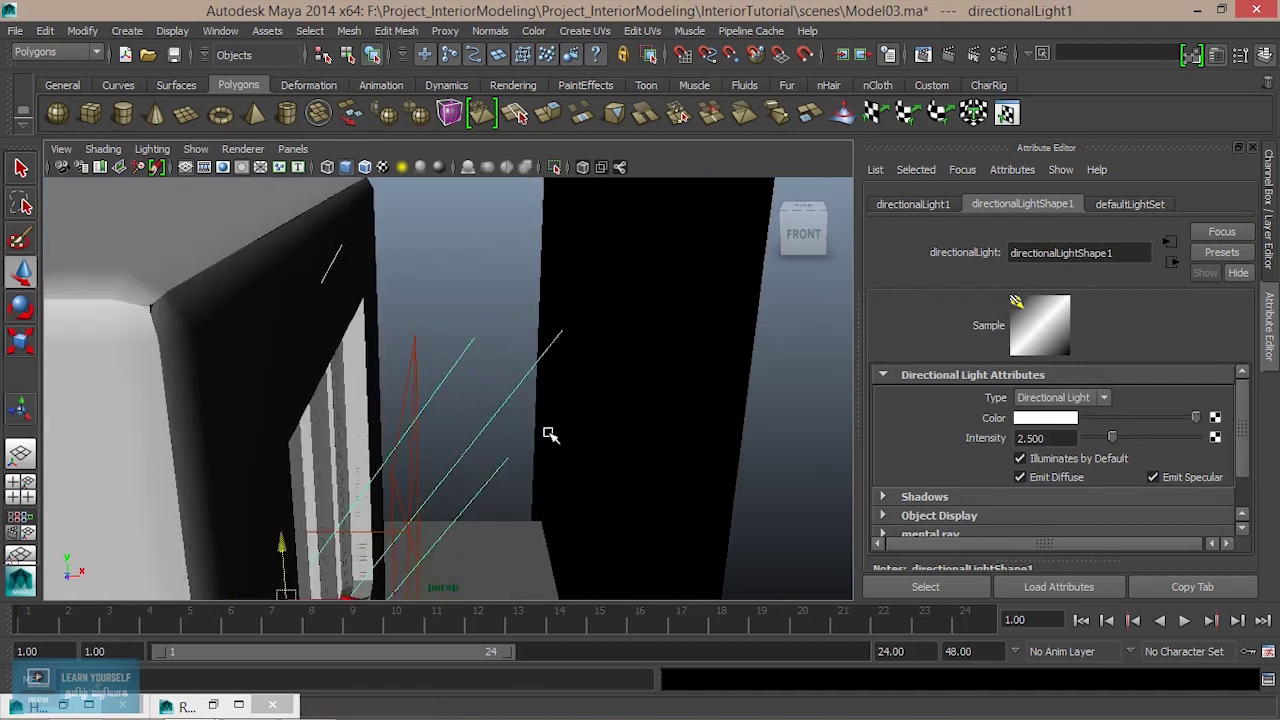
{"action": "left_click", "coordinate": [430, 356]}
Set areaLight1's mental ray Photon Intensity to 20000000 and bring back the Render View.
{"action": "scroll", "coordinate": [1094, 458], "scroll_direction": "down", "scroll_amount": 2}
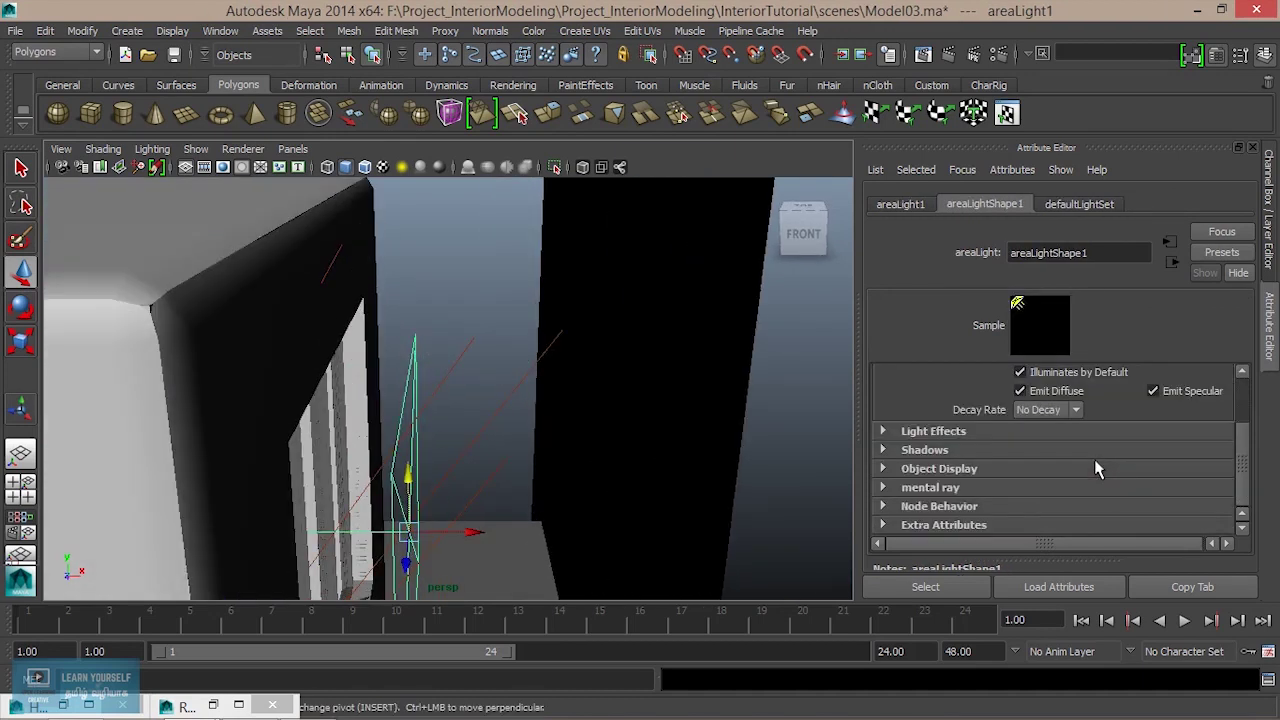
{"action": "left_click", "coordinate": [932, 488]}
{"action": "scroll", "coordinate": [988, 500], "scroll_direction": "down", "scroll_amount": 2}
{"action": "scroll", "coordinate": [990, 502], "scroll_direction": "down", "scroll_amount": 2}
{"action": "scroll", "coordinate": [990, 502], "scroll_direction": "up", "scroll_amount": 1}
{"action": "left_click", "coordinate": [1022, 405]}
{"action": "type", "text": "20000000.00"}
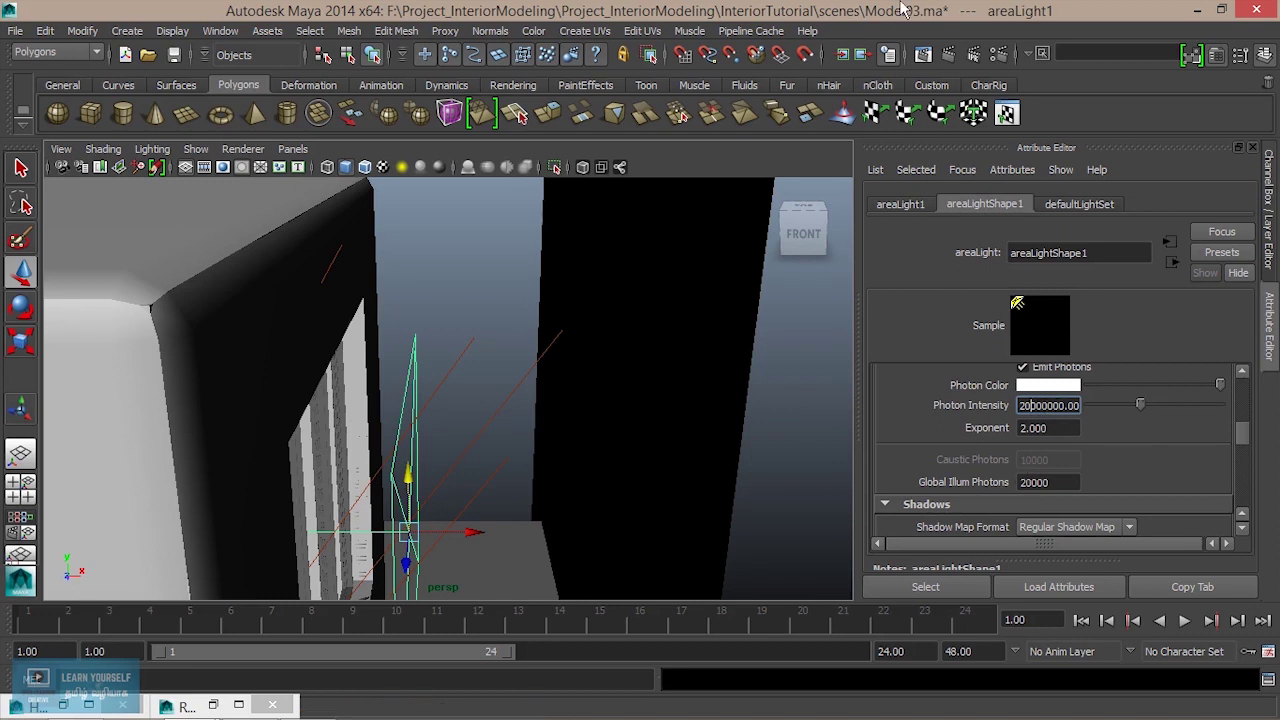
{"action": "left_click", "coordinate": [922, 56]}
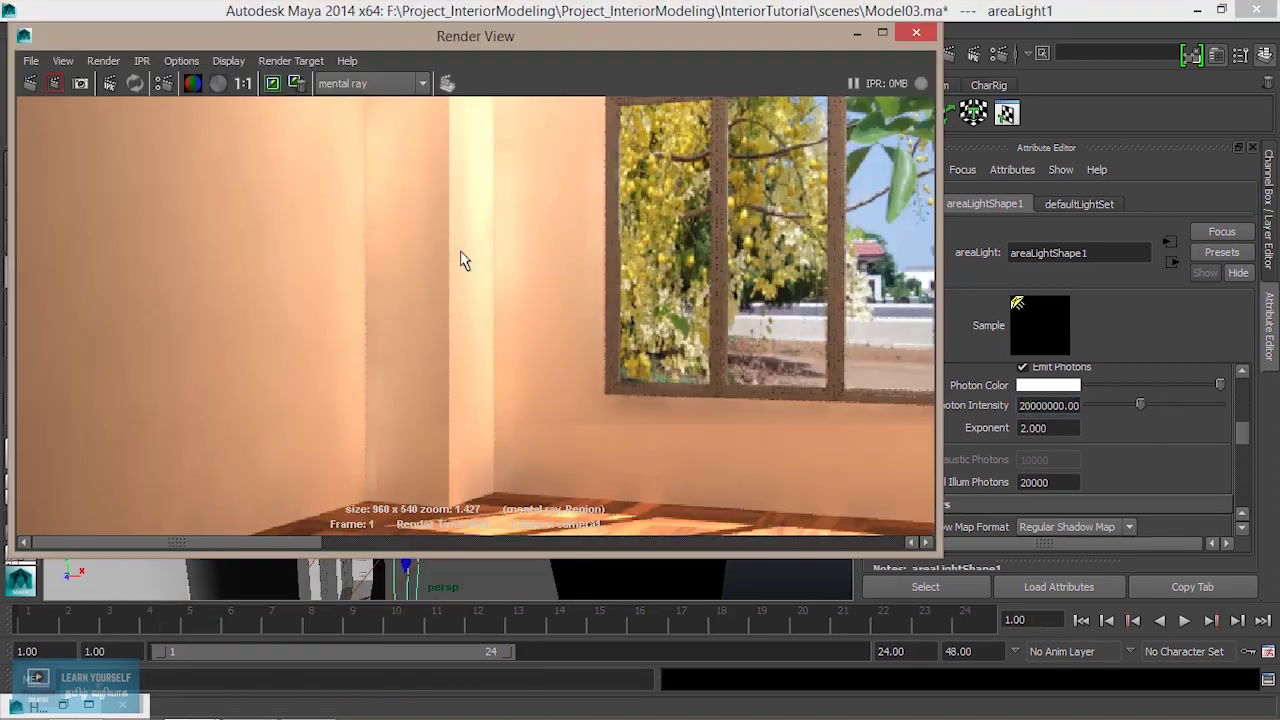
Re-render the room with the 20000000 photon intensity and compare with the stored image.
{"action": "left_click", "coordinate": [31, 84]}
{"action": "left_click", "coordinate": [31, 84]}
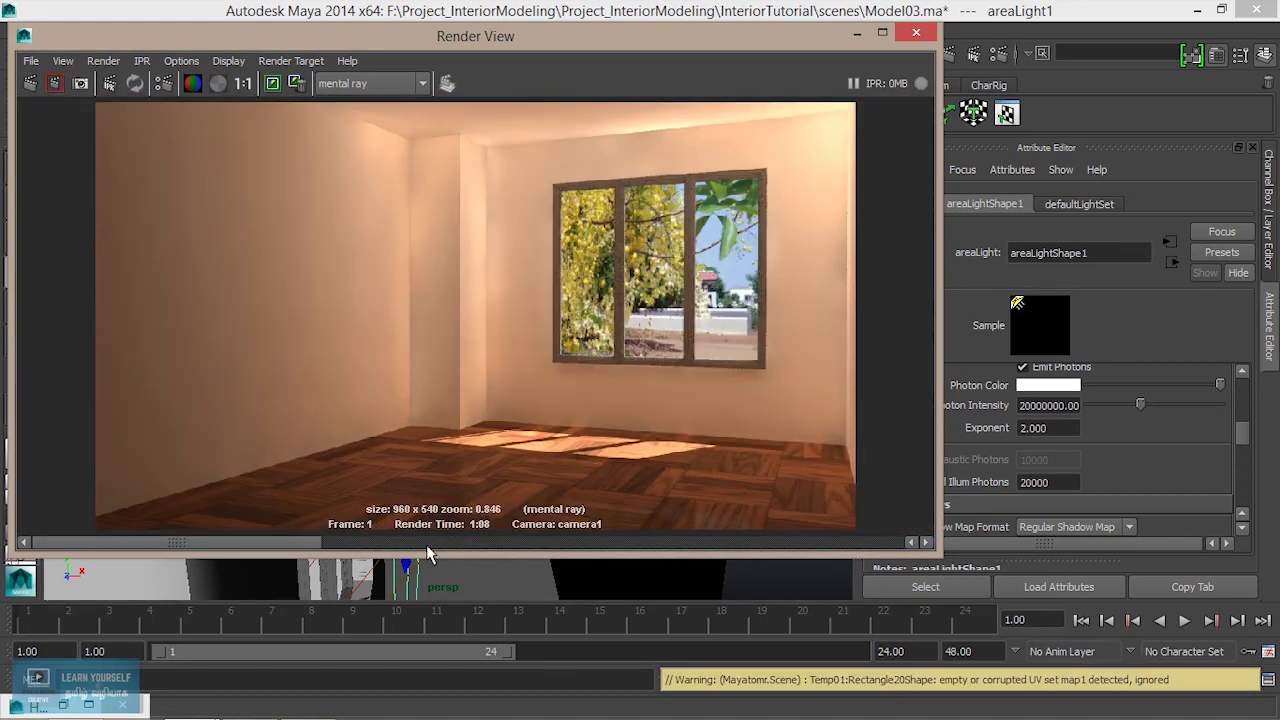
{"action": "mouse_move", "coordinate": [292, 545]}
{"action": "left_mouse_down"}
{"action": "mouse_move", "coordinate": [410, 553]}
{"action": "mouse_move", "coordinate": [367, 553]}
{"action": "left_mouse_up"}
Lower Photon Intensity to 18000000 and render a region over the upper-right window area.
{"action": "left_click", "coordinate": [1020, 405]}
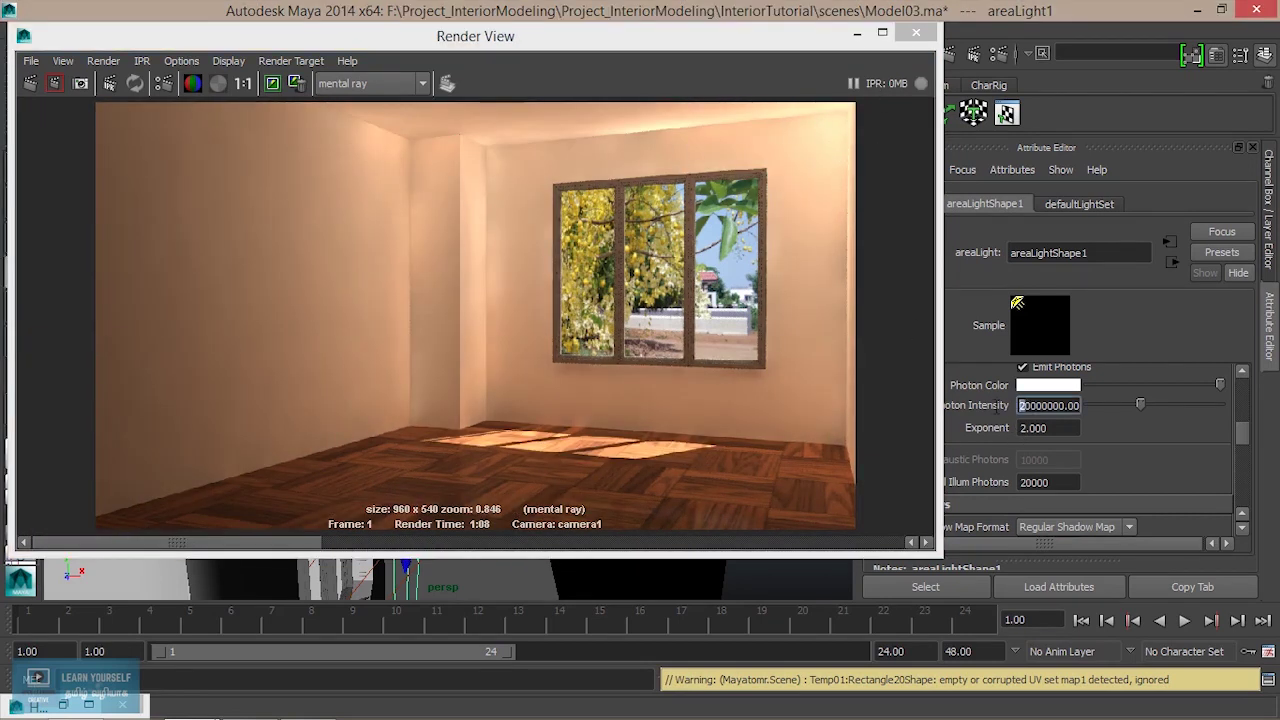
{"action": "type", "text": "18"}
{"action": "key", "text": "Return"}
{"action": "left_click", "coordinate": [592, 153]}
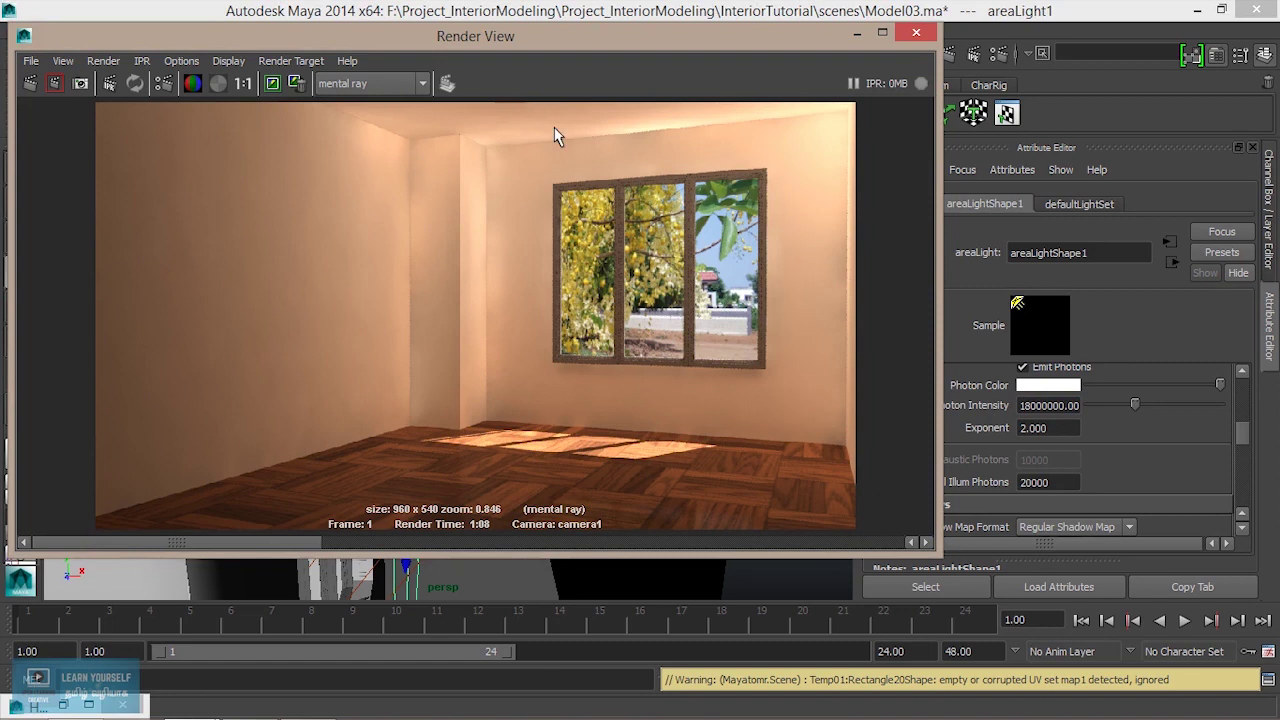
{"action": "left_click_drag", "start_coordinate": [516, 102], "coordinate": [856, 263]}
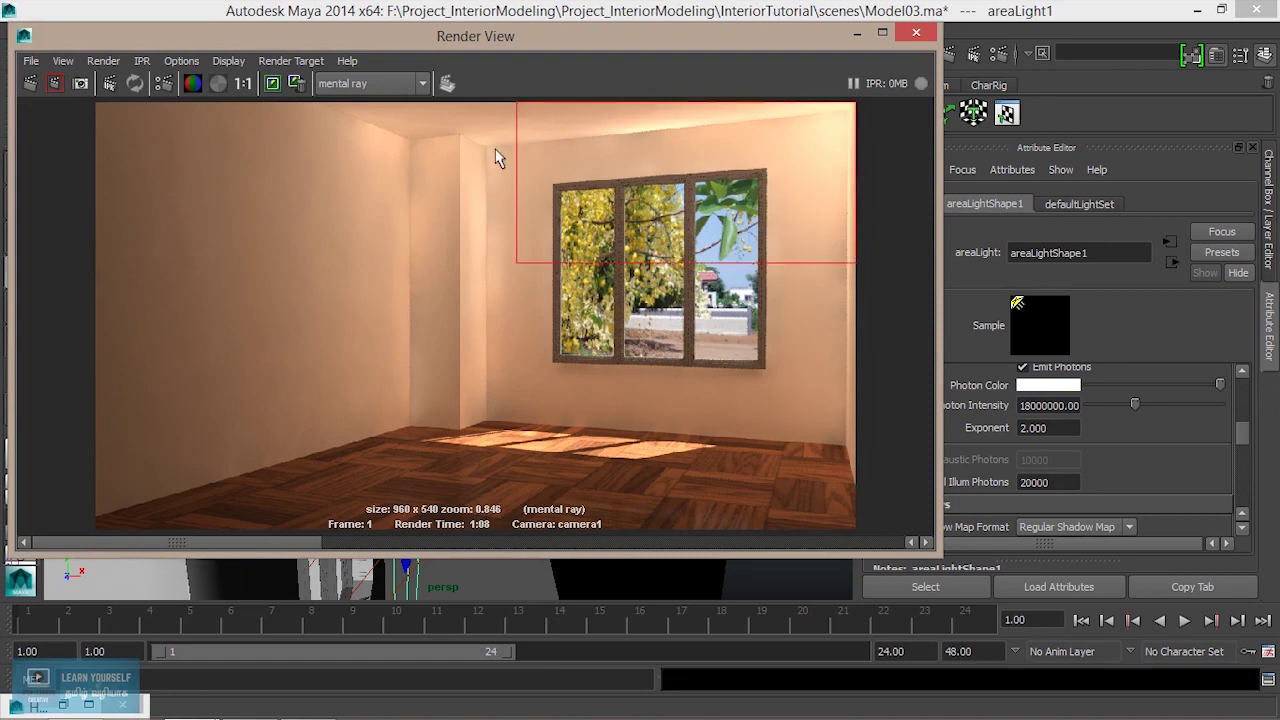
{"action": "left_click", "coordinate": [55, 84]}
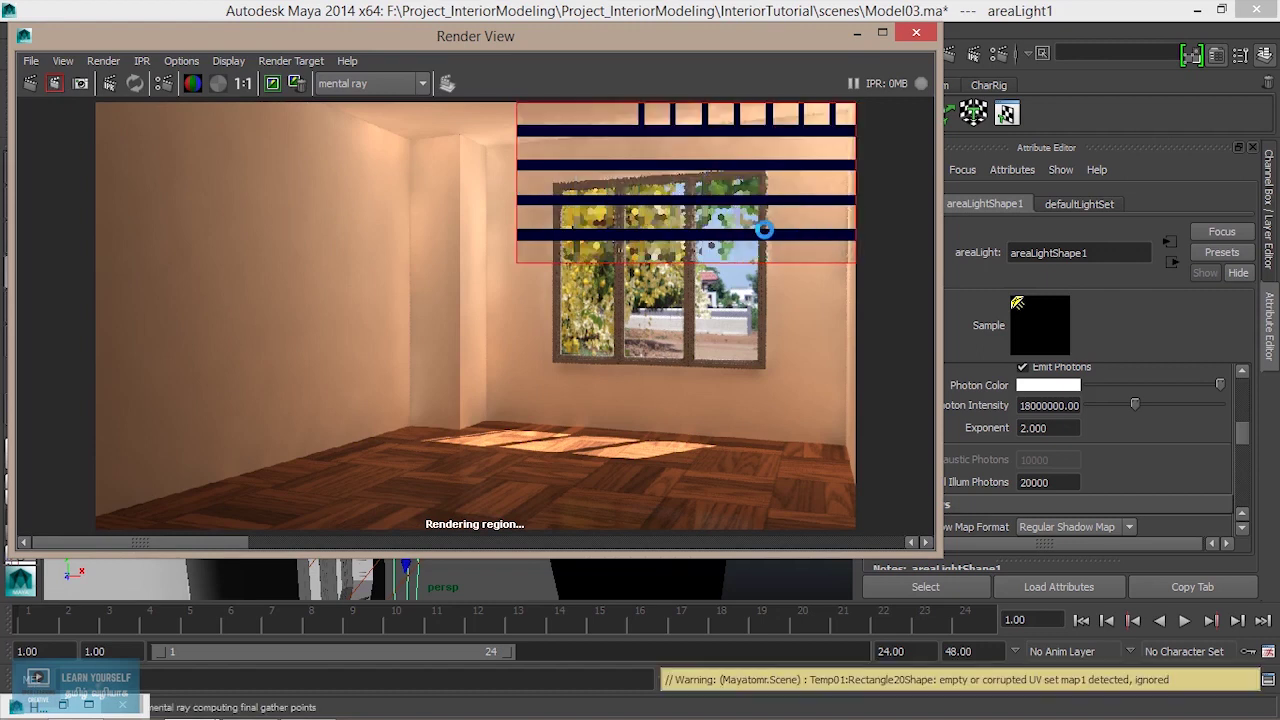
Try Photon Intensity 15000000, re-render the room and compare against earlier images.
{"action": "mouse_move", "coordinate": [220, 541]}
{"action": "left_mouse_down"}
{"action": "mouse_move", "coordinate": [312, 541]}
{"action": "mouse_move", "coordinate": [220, 541]}
{"action": "left_mouse_up"}
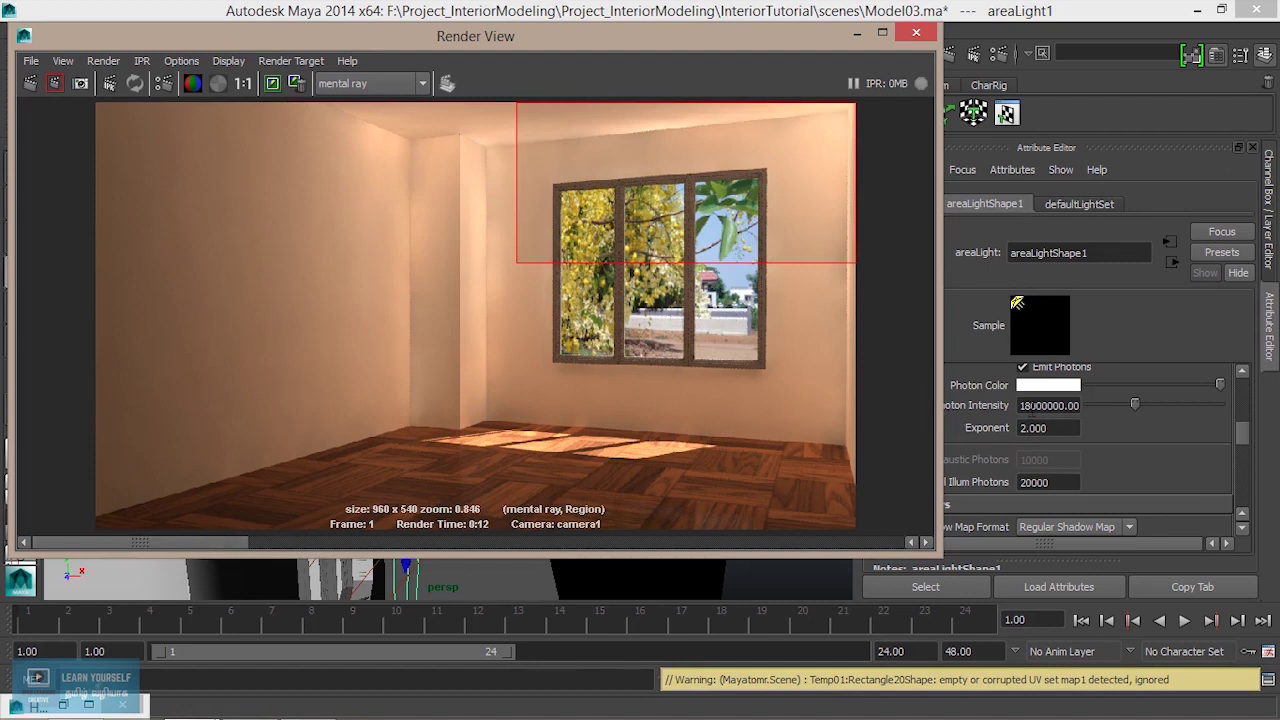
{"action": "left_click", "coordinate": [1024, 405]}
{"action": "type", "text": "15"}
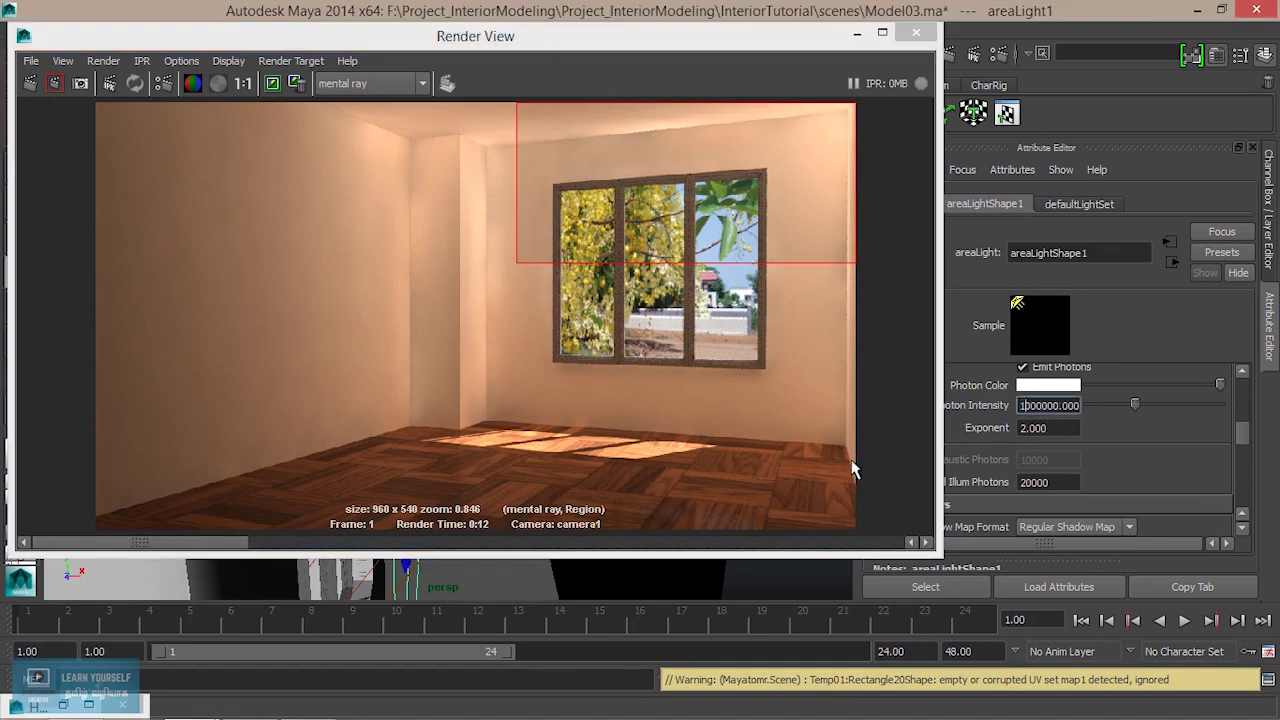
{"action": "left_click", "coordinate": [30, 83]}
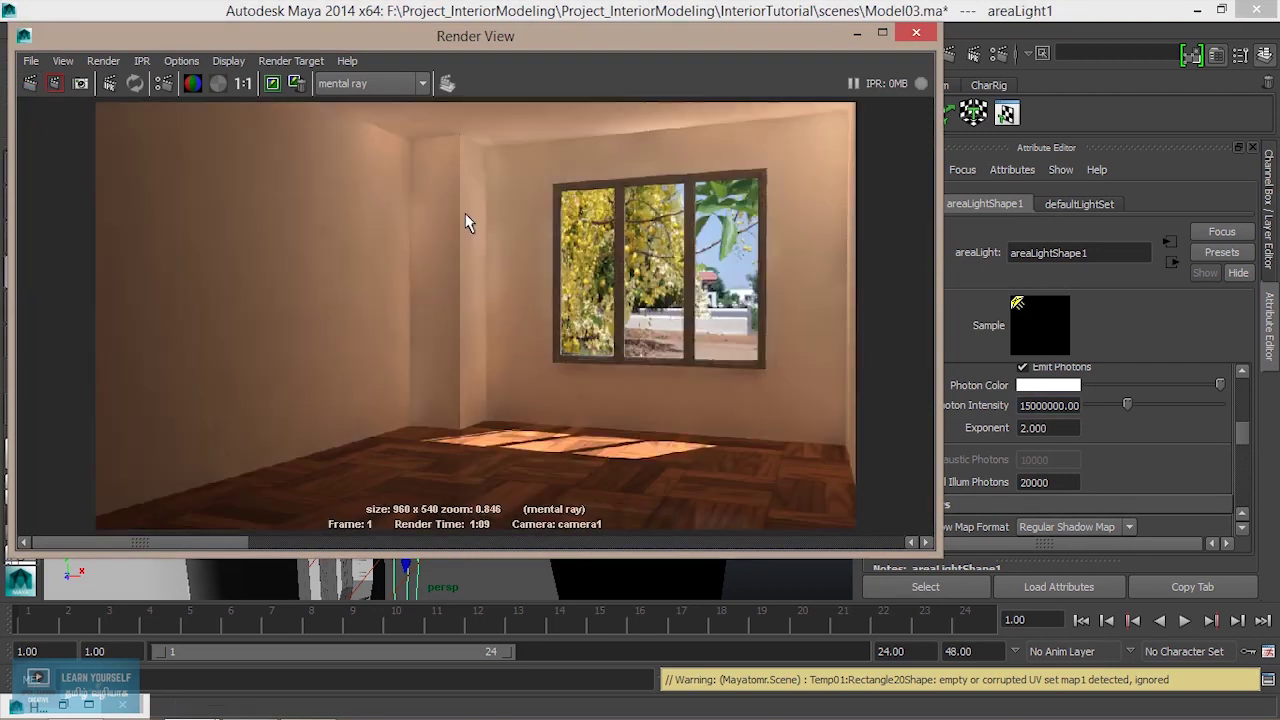
{"action": "mouse_move", "coordinate": [180, 542]}
{"action": "left_mouse_down"}
{"action": "mouse_move", "coordinate": [593, 527]}
{"action": "mouse_move", "coordinate": [228, 530]}
{"action": "left_mouse_up"}
{"action": "left_click", "coordinate": [857, 36]}
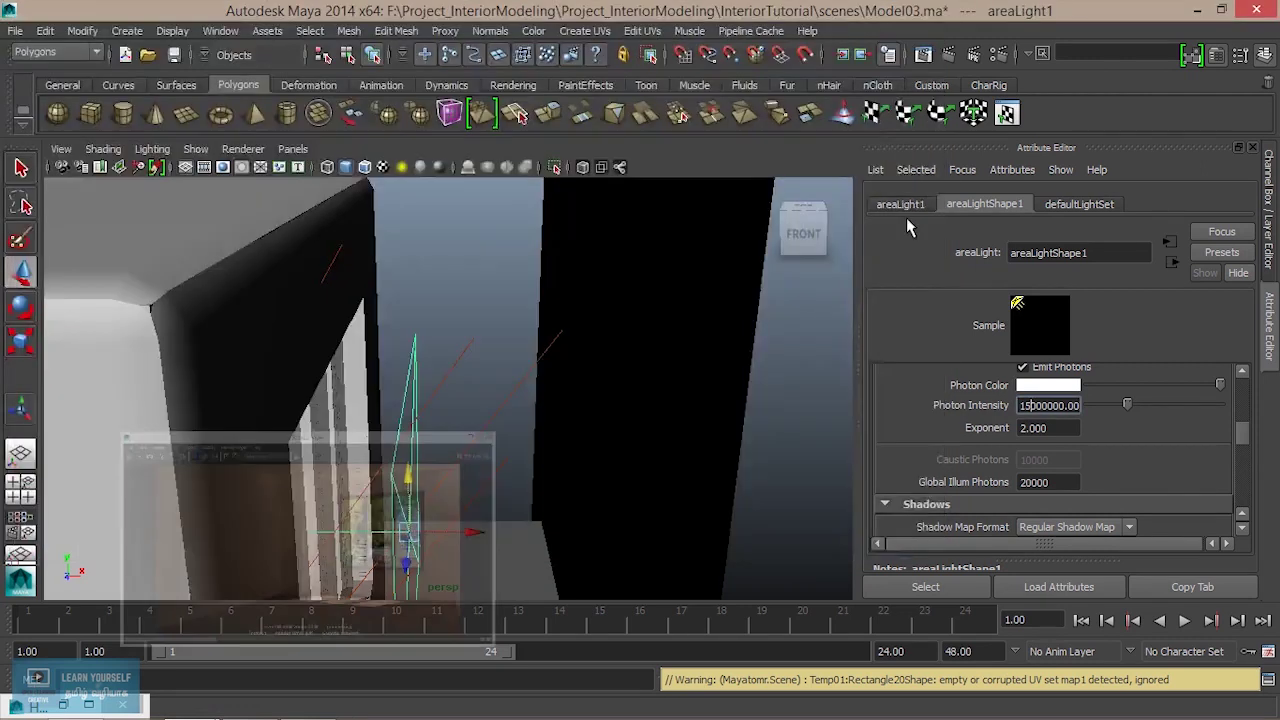
Confirm Photon Intensity at 15000000 and re-render the room once more.
{"action": "left_click", "coordinate": [1269, 210]}
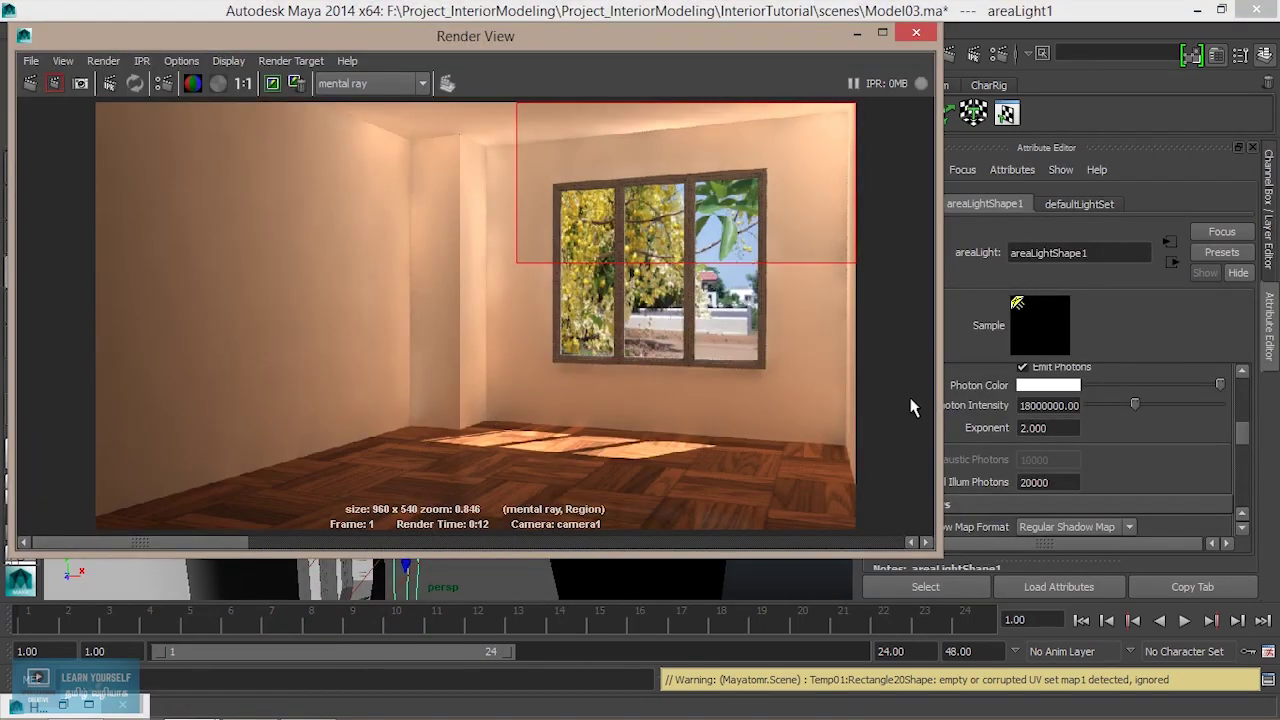
{"action": "left_click", "coordinate": [1027, 405]}
{"action": "type", "text": "5"}
{"action": "key", "text": "Return"}
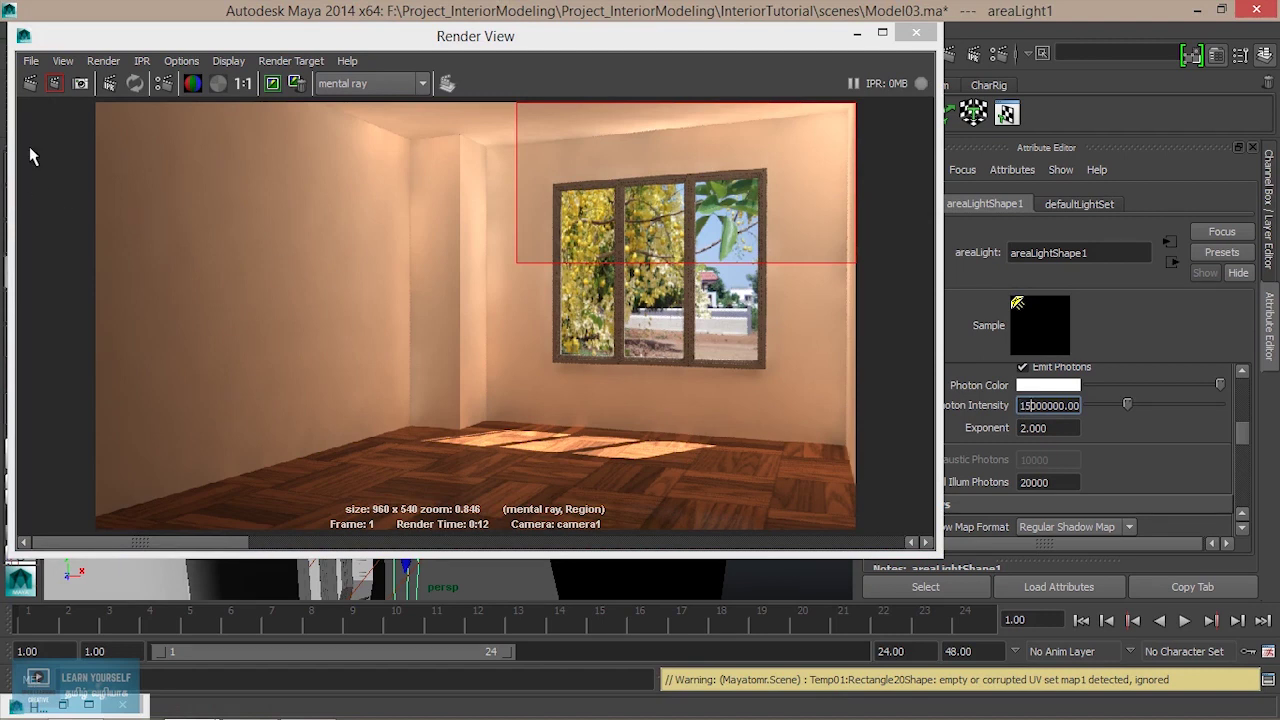
{"action": "left_click", "coordinate": [30, 82]}
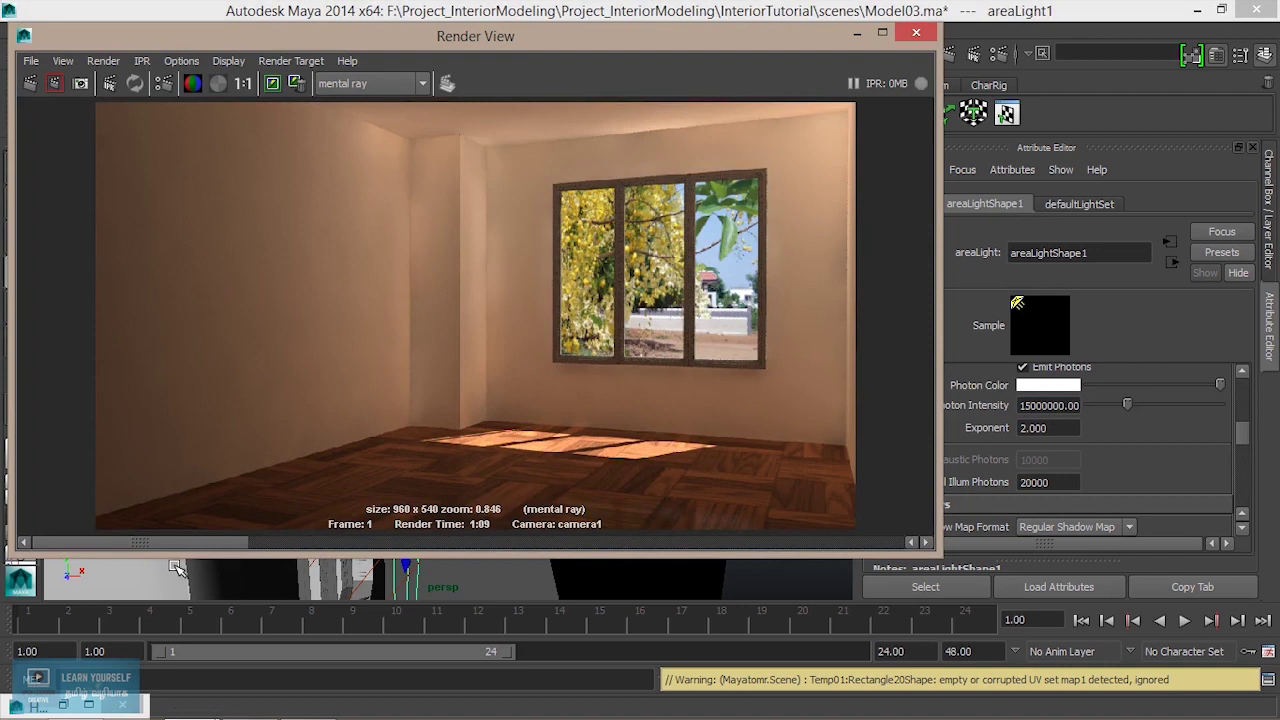
{"action": "mouse_move", "coordinate": [185, 541]}
{"action": "left_mouse_down"}
{"action": "mouse_move", "coordinate": [472, 540]}
{"action": "mouse_move", "coordinate": [731, 512]}
{"action": "mouse_move", "coordinate": [177, 522]}
{"action": "left_mouse_up"}
{"action": "left_click", "coordinate": [857, 38]}
{"action": "left_click", "coordinate": [1270, 210]}
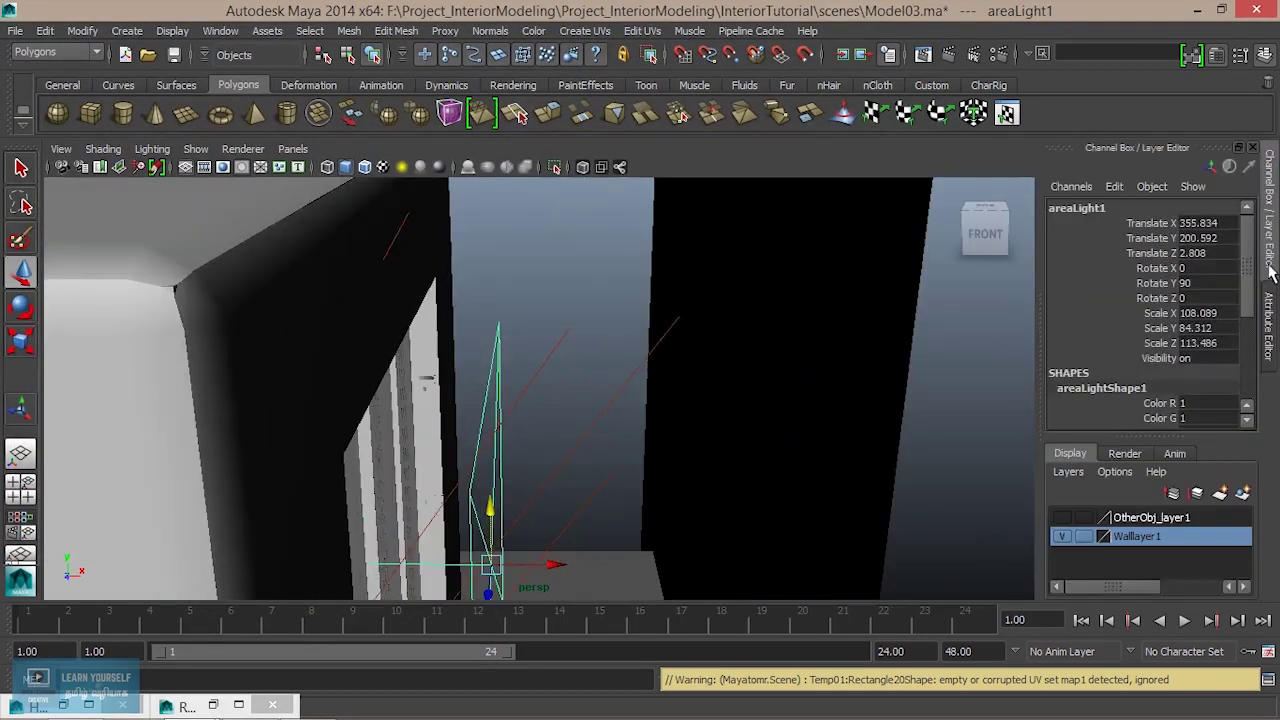
Make OtherObj_layer1 visible, reopen Render View at full size and keep the room render.
{"action": "left_click", "coordinate": [1062, 517]}
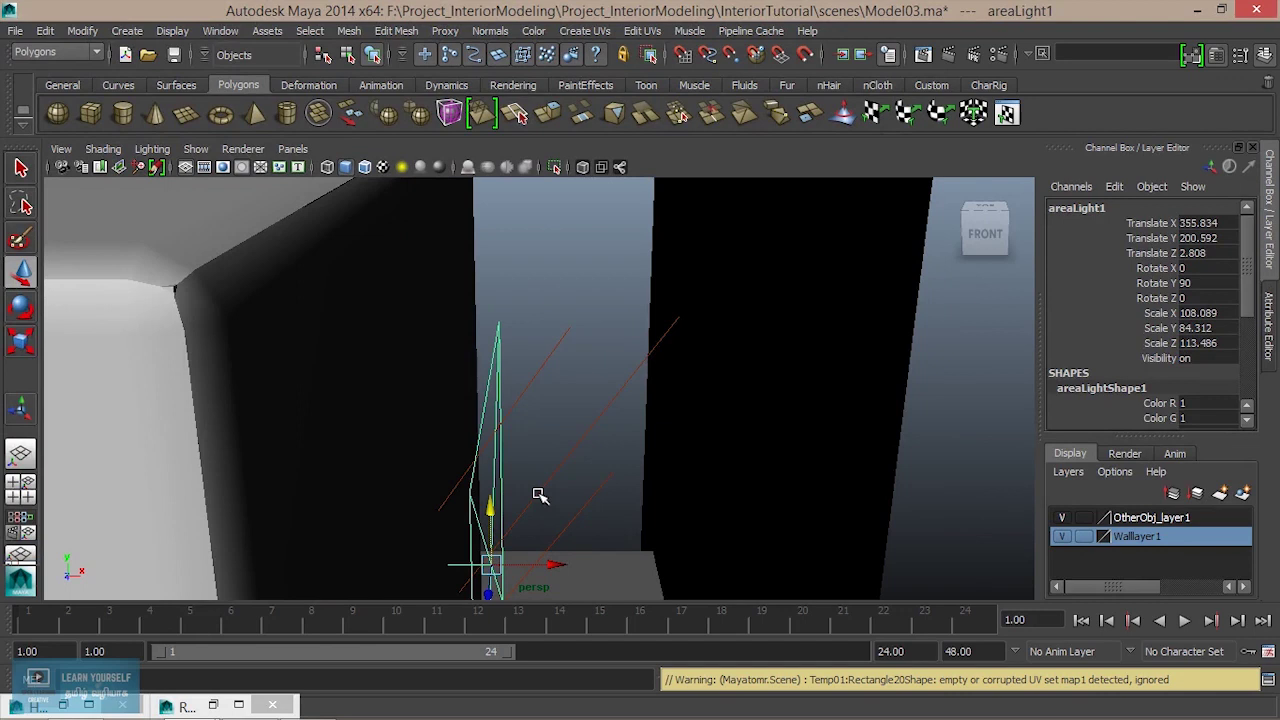
{"action": "mouse_move", "coordinate": [533, 500]}
{"action": "left_mouse_down", "text": "alt"}
{"action": "mouse_move", "coordinate": [624, 458]}
{"action": "mouse_move", "coordinate": [600, 414]}
{"action": "mouse_move", "coordinate": [589, 423]}
{"action": "mouse_move", "coordinate": [767, 167]}
{"action": "left_mouse_up", "text": "alt"}
{"action": "left_click", "coordinate": [922, 54]}
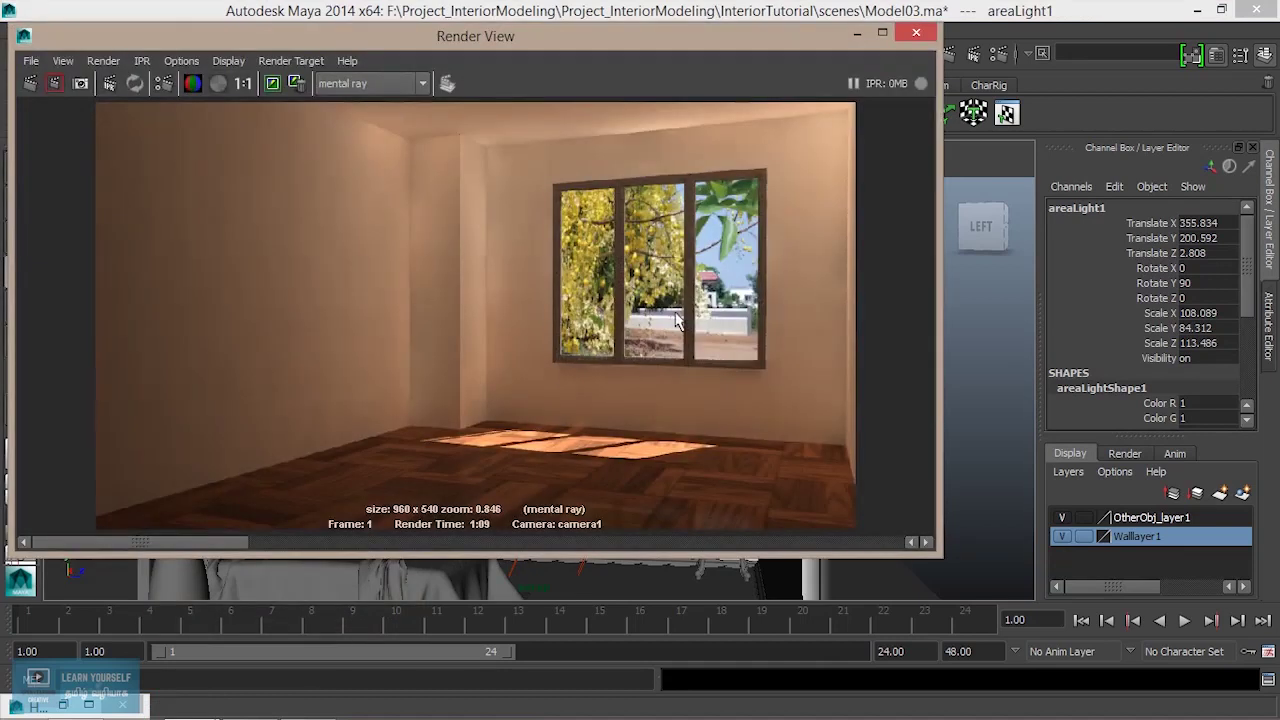
{"action": "left_click_drag", "start_coordinate": [940, 555], "coordinate": [1018, 654]}
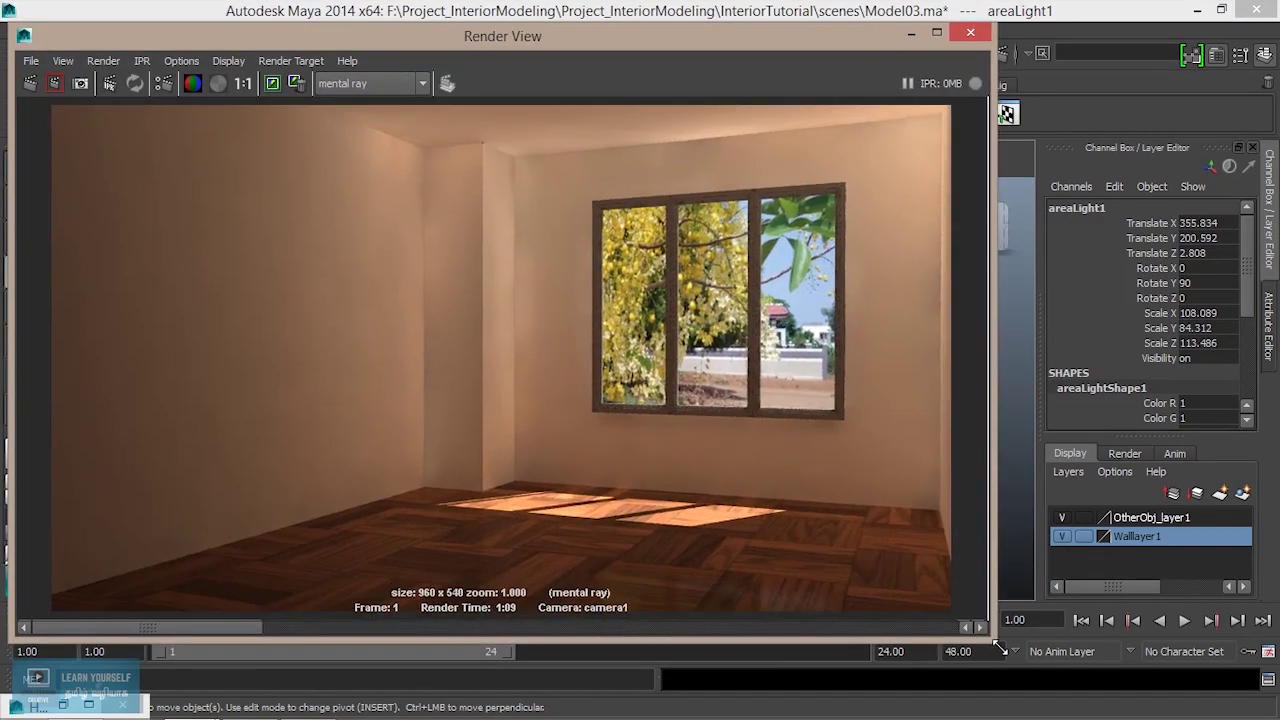
{"action": "left_click", "coordinate": [270, 85]}
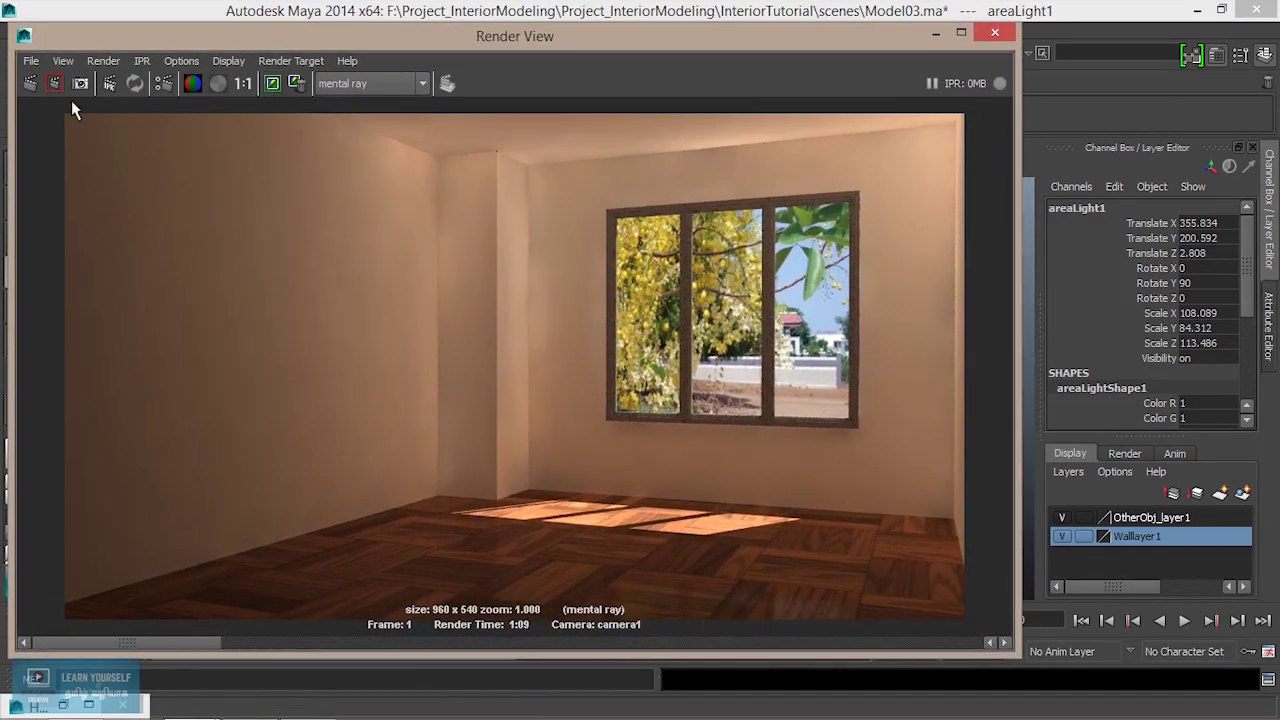